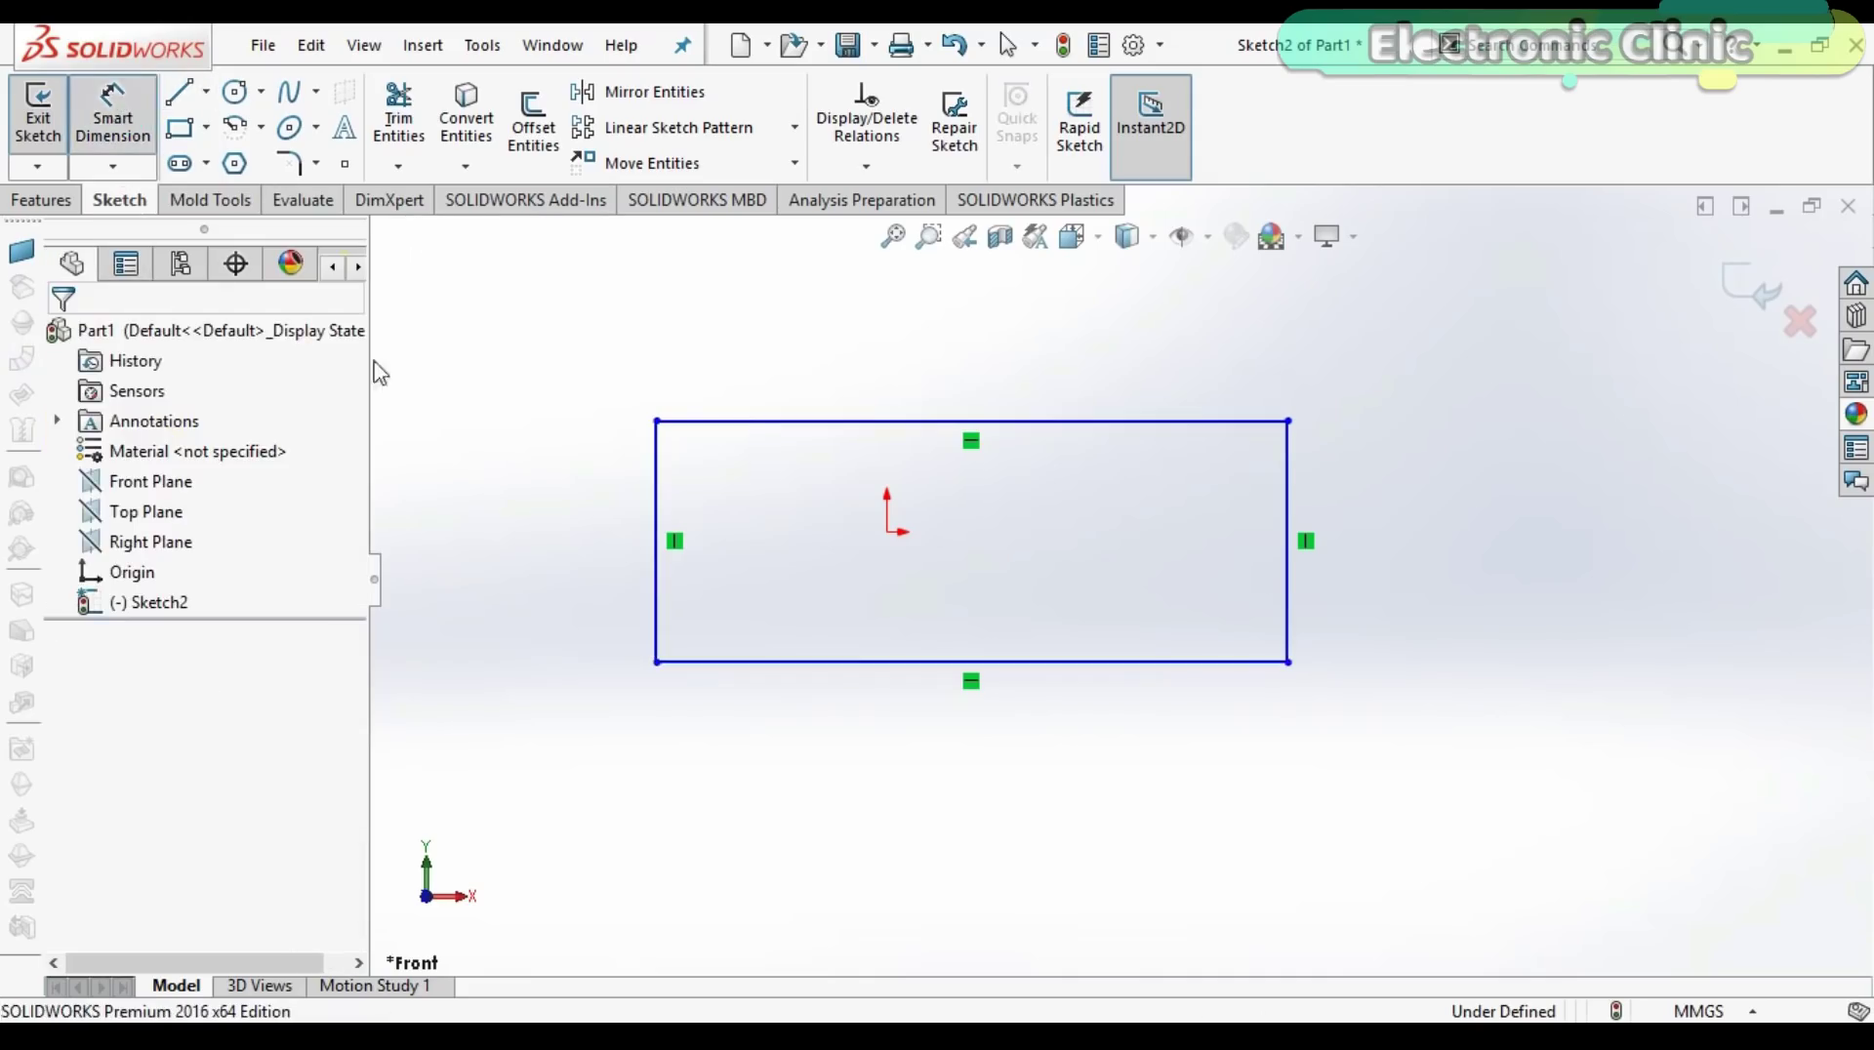
Dimension the height of the rectangle's left edge to 100 mm.
{"action": "left_click", "coordinate": [655, 518]}
{"action": "left_click", "coordinate": [605, 536]}
{"action": "type", "text": "100"}
{"action": "key", "text": "Return"}
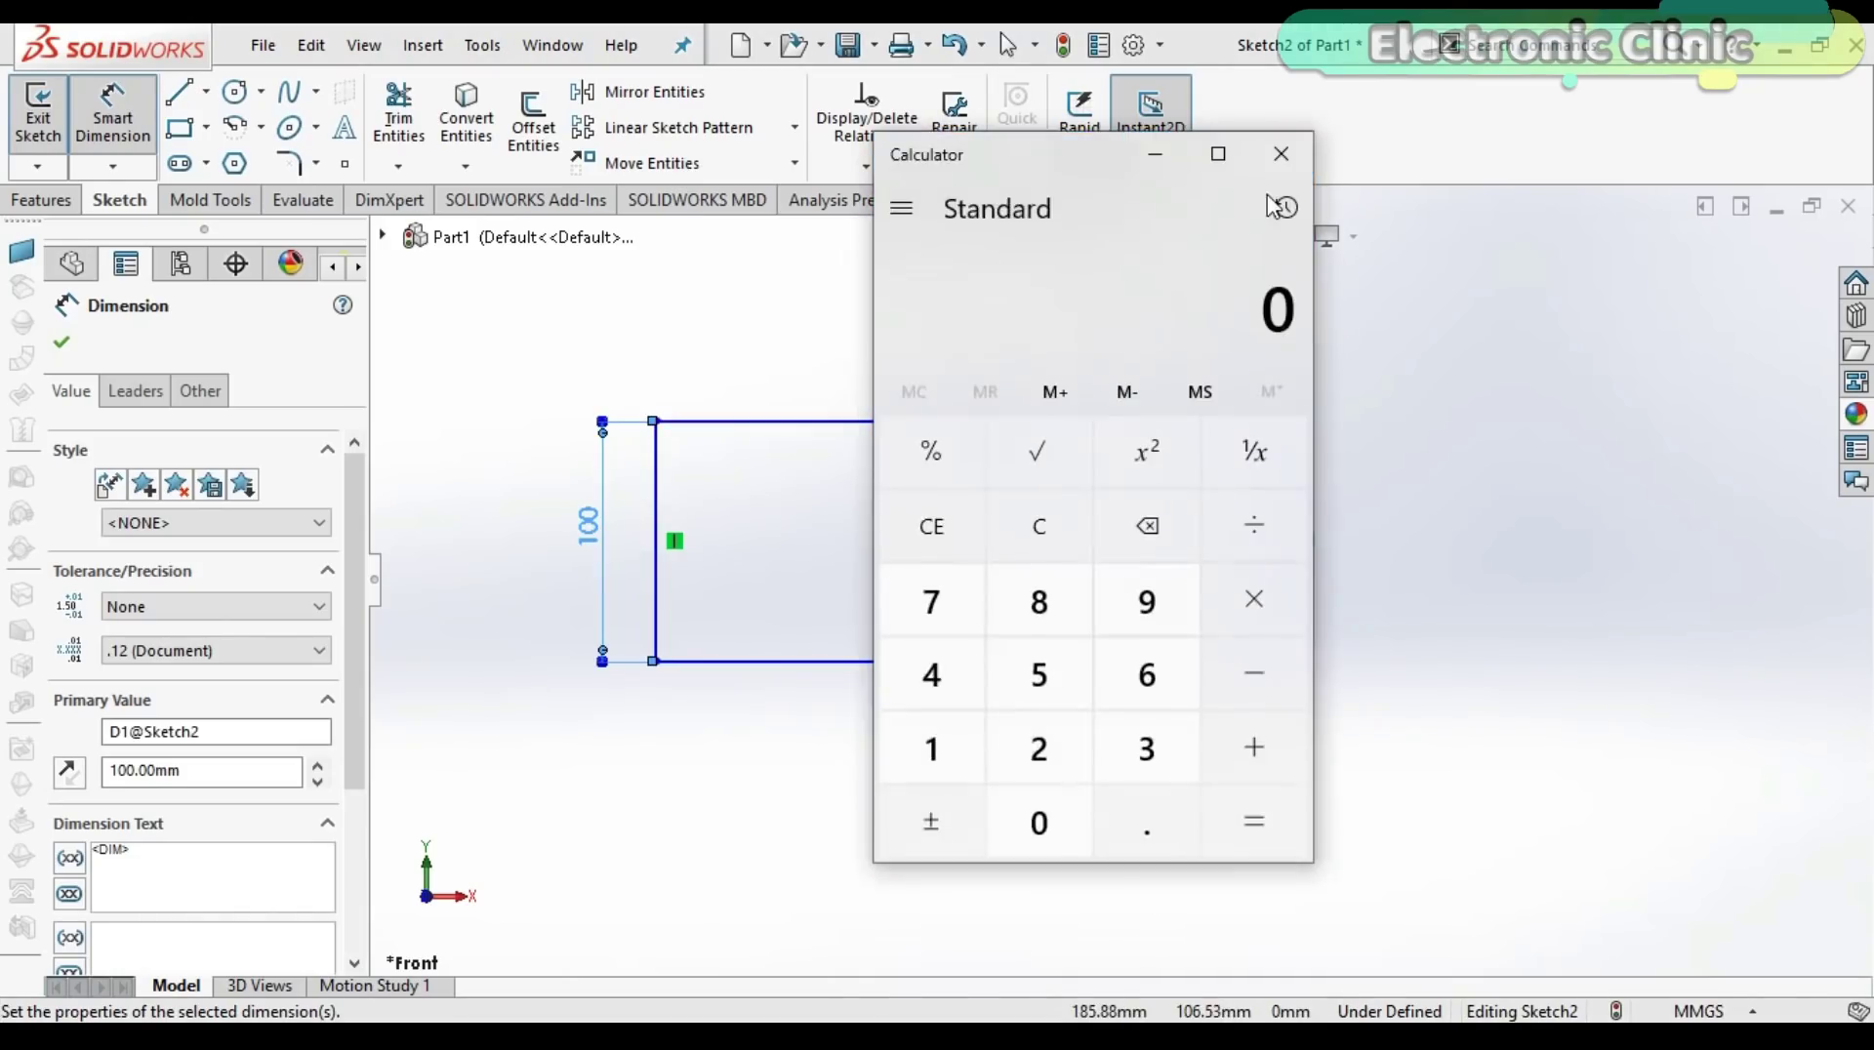
Move the Calculator window aside and add up a series of values in it.
{"action": "left_click_drag", "start_coordinate": [1036, 166], "coordinate": [1115, 150]}
{"action": "left_click", "coordinate": [1226, 731]}
{"action": "left_click", "coordinate": [1119, 805]}
{"action": "left_click", "coordinate": [1333, 729]}
{"action": "left_click", "coordinate": [1012, 656]}
{"action": "left_click", "coordinate": [1138, 794]}
{"action": "left_click", "coordinate": [1317, 742]}
{"action": "left_click", "coordinate": [1015, 664]}
{"action": "left_click", "coordinate": [1109, 786]}
{"action": "left_click", "coordinate": [1318, 742]}
{"action": "left_click", "coordinate": [1216, 737]}
{"action": "left_click", "coordinate": [1119, 800]}
{"action": "left_click", "coordinate": [1318, 752]}
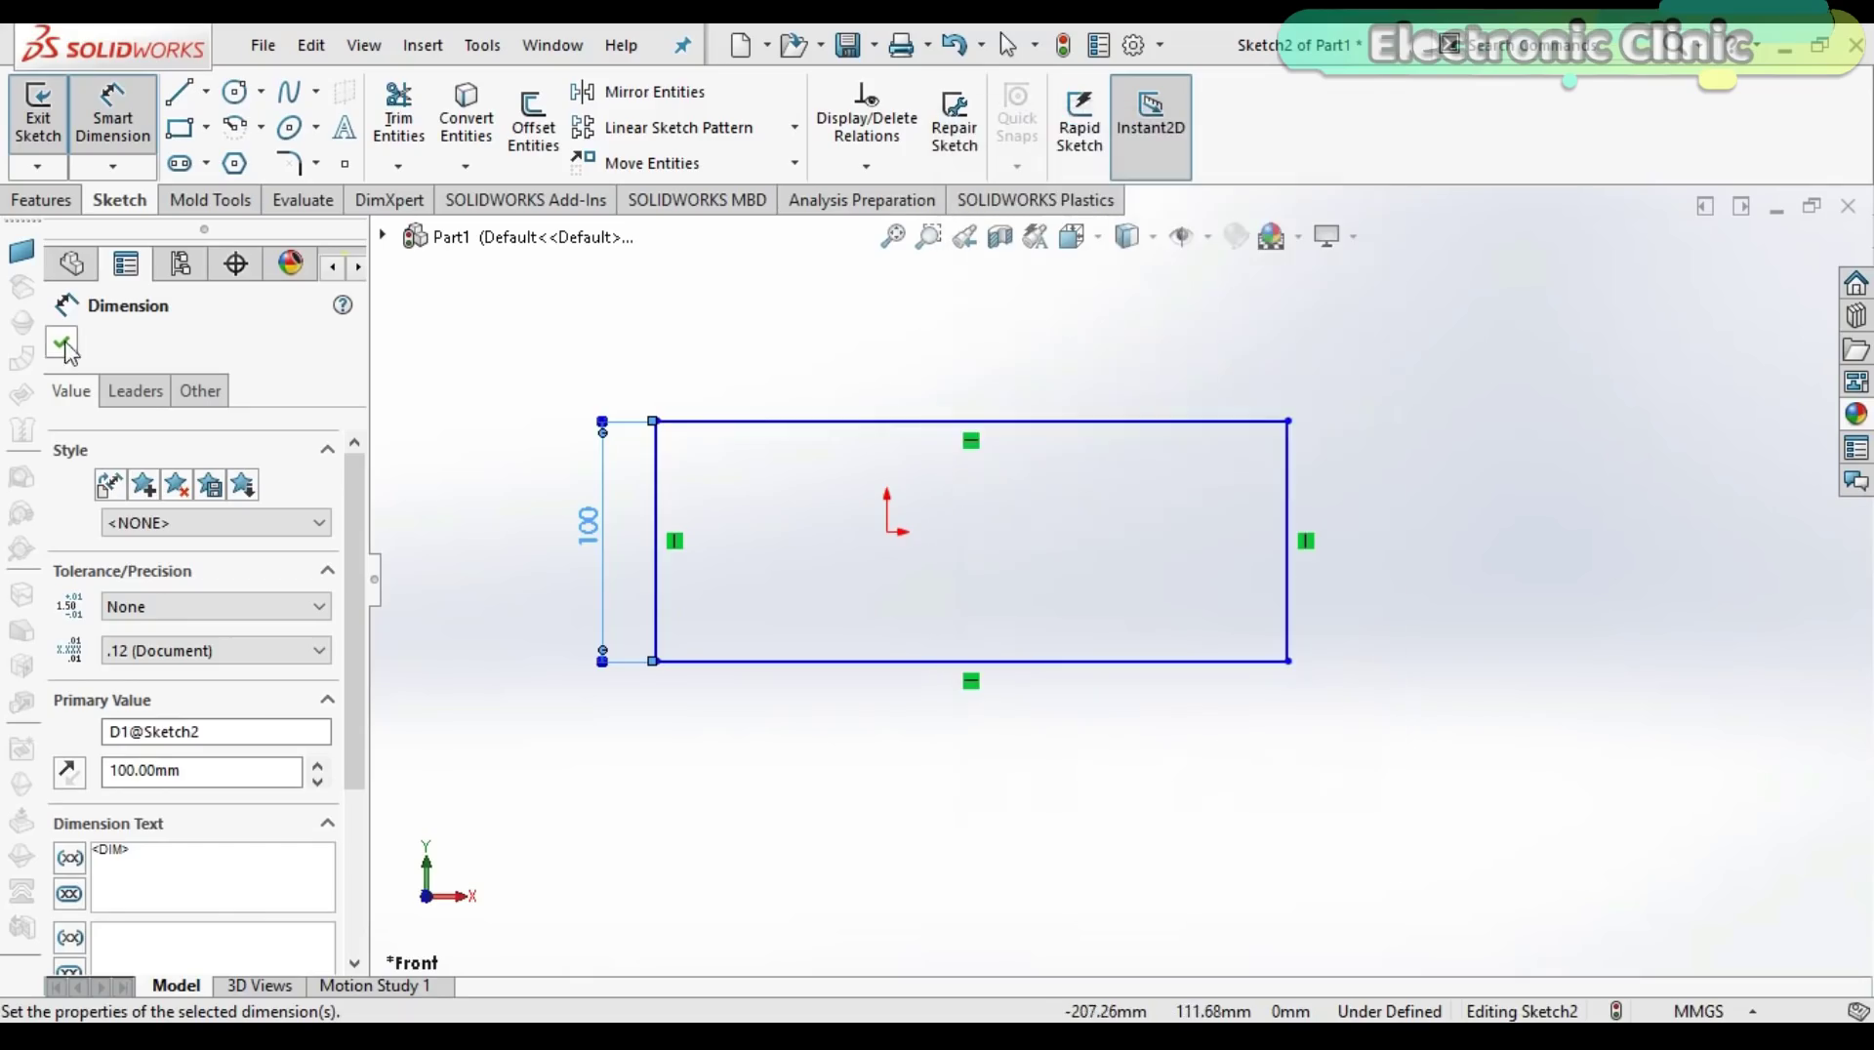
Dimension the rectangle's upper edge to a width of 350 mm and finish dimensioning.
{"action": "left_click", "coordinate": [928, 415]}
{"action": "left_click", "coordinate": [918, 357]}
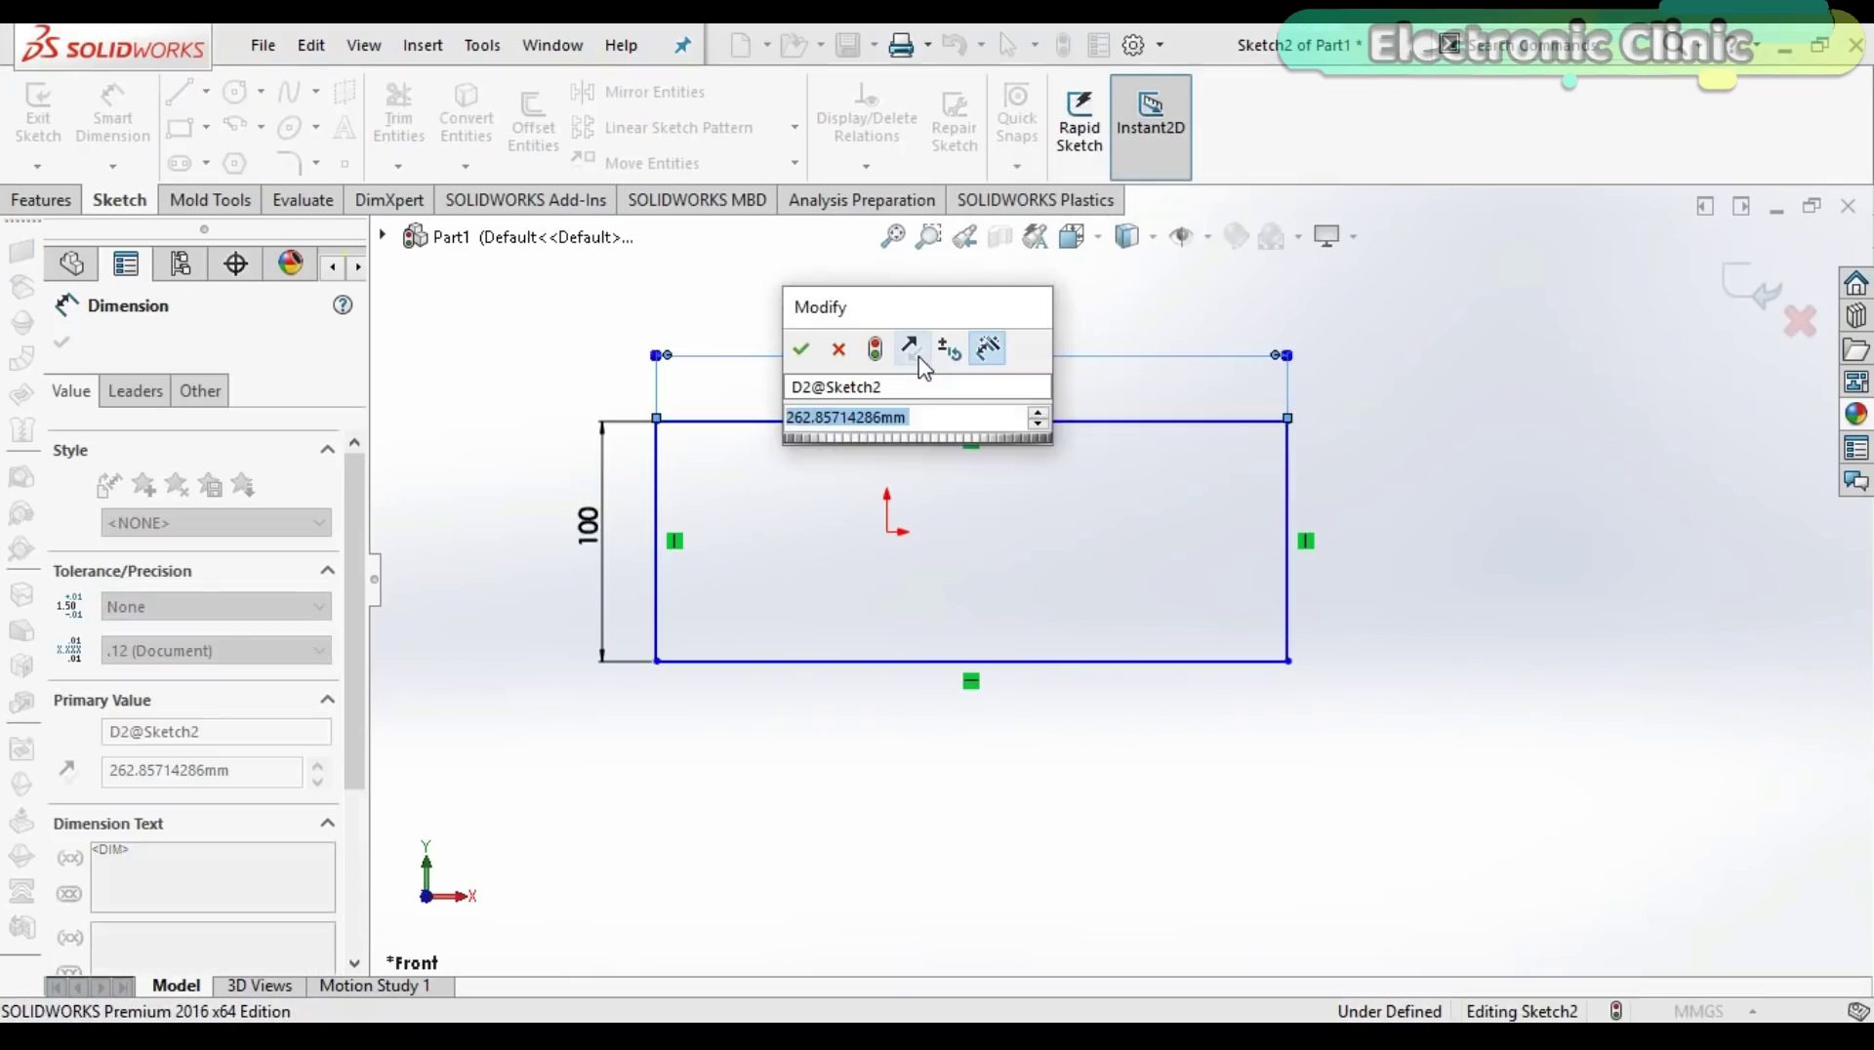
{"action": "type", "text": "350"}
{"action": "key", "text": "Return"}
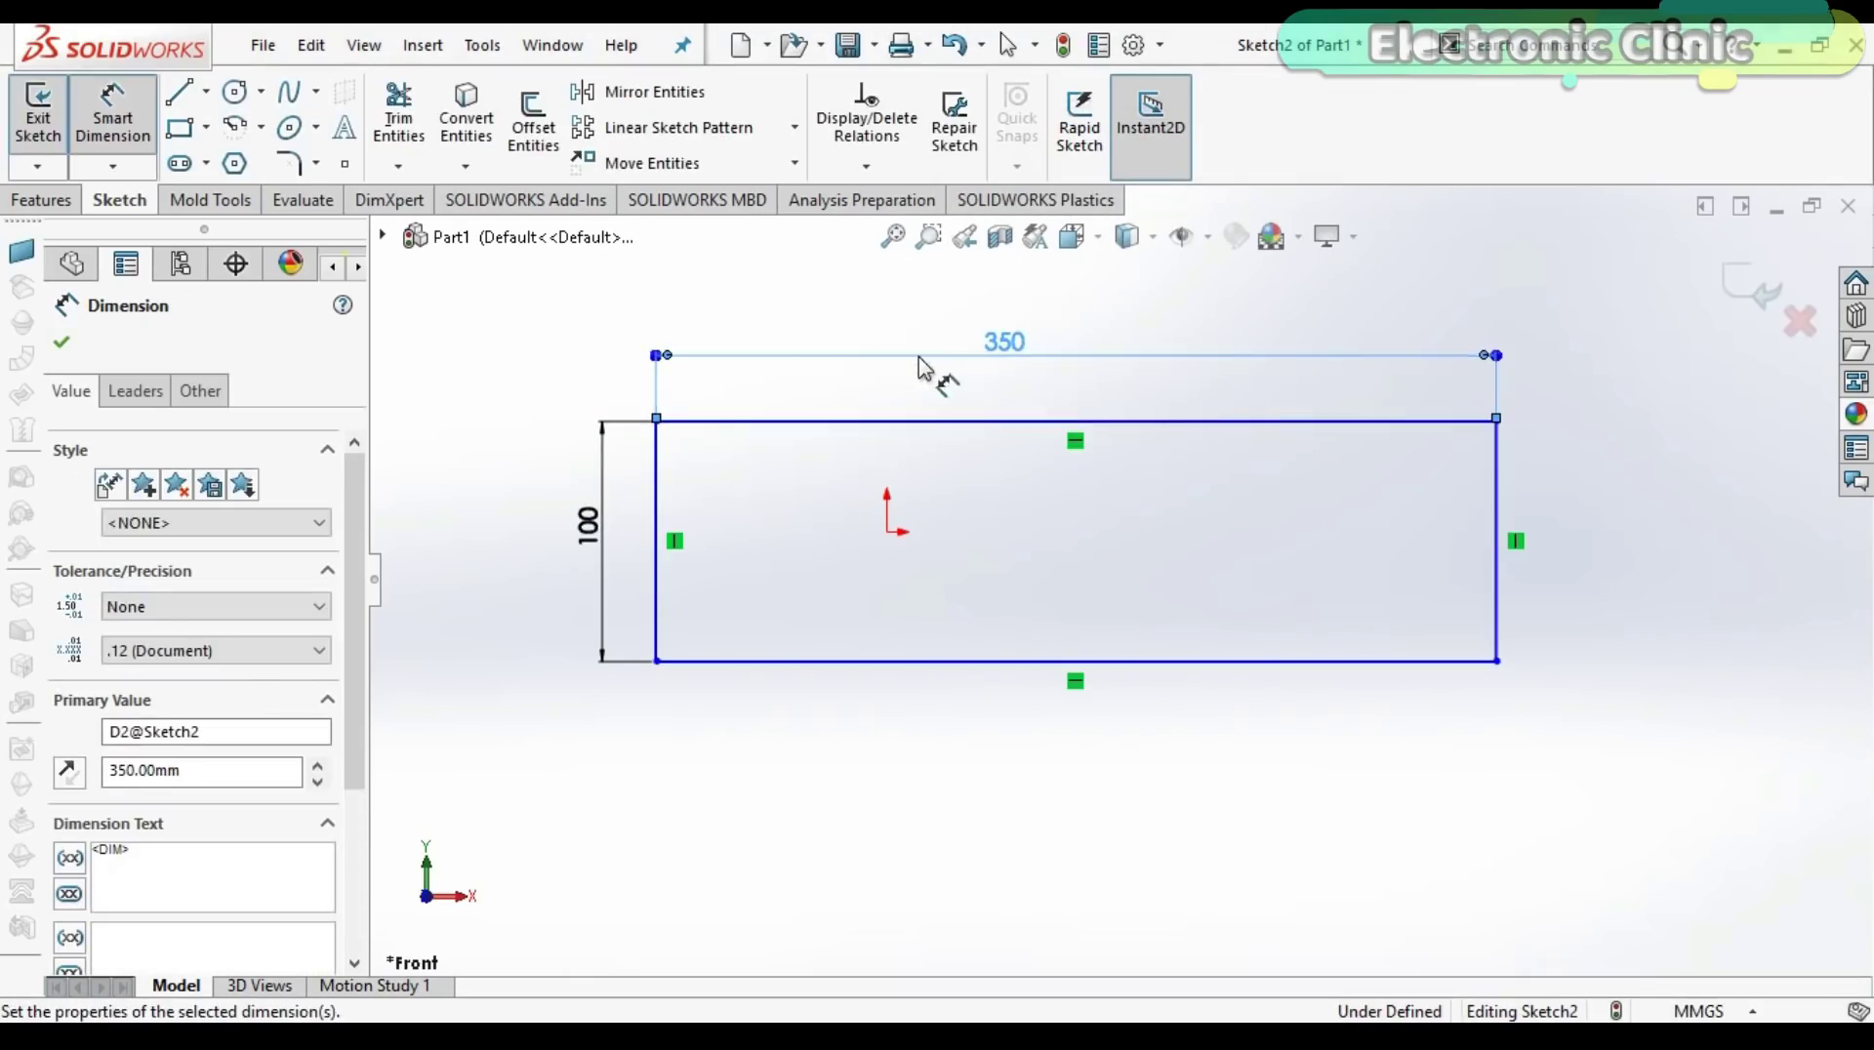
{"action": "left_click", "coordinate": [65, 344]}
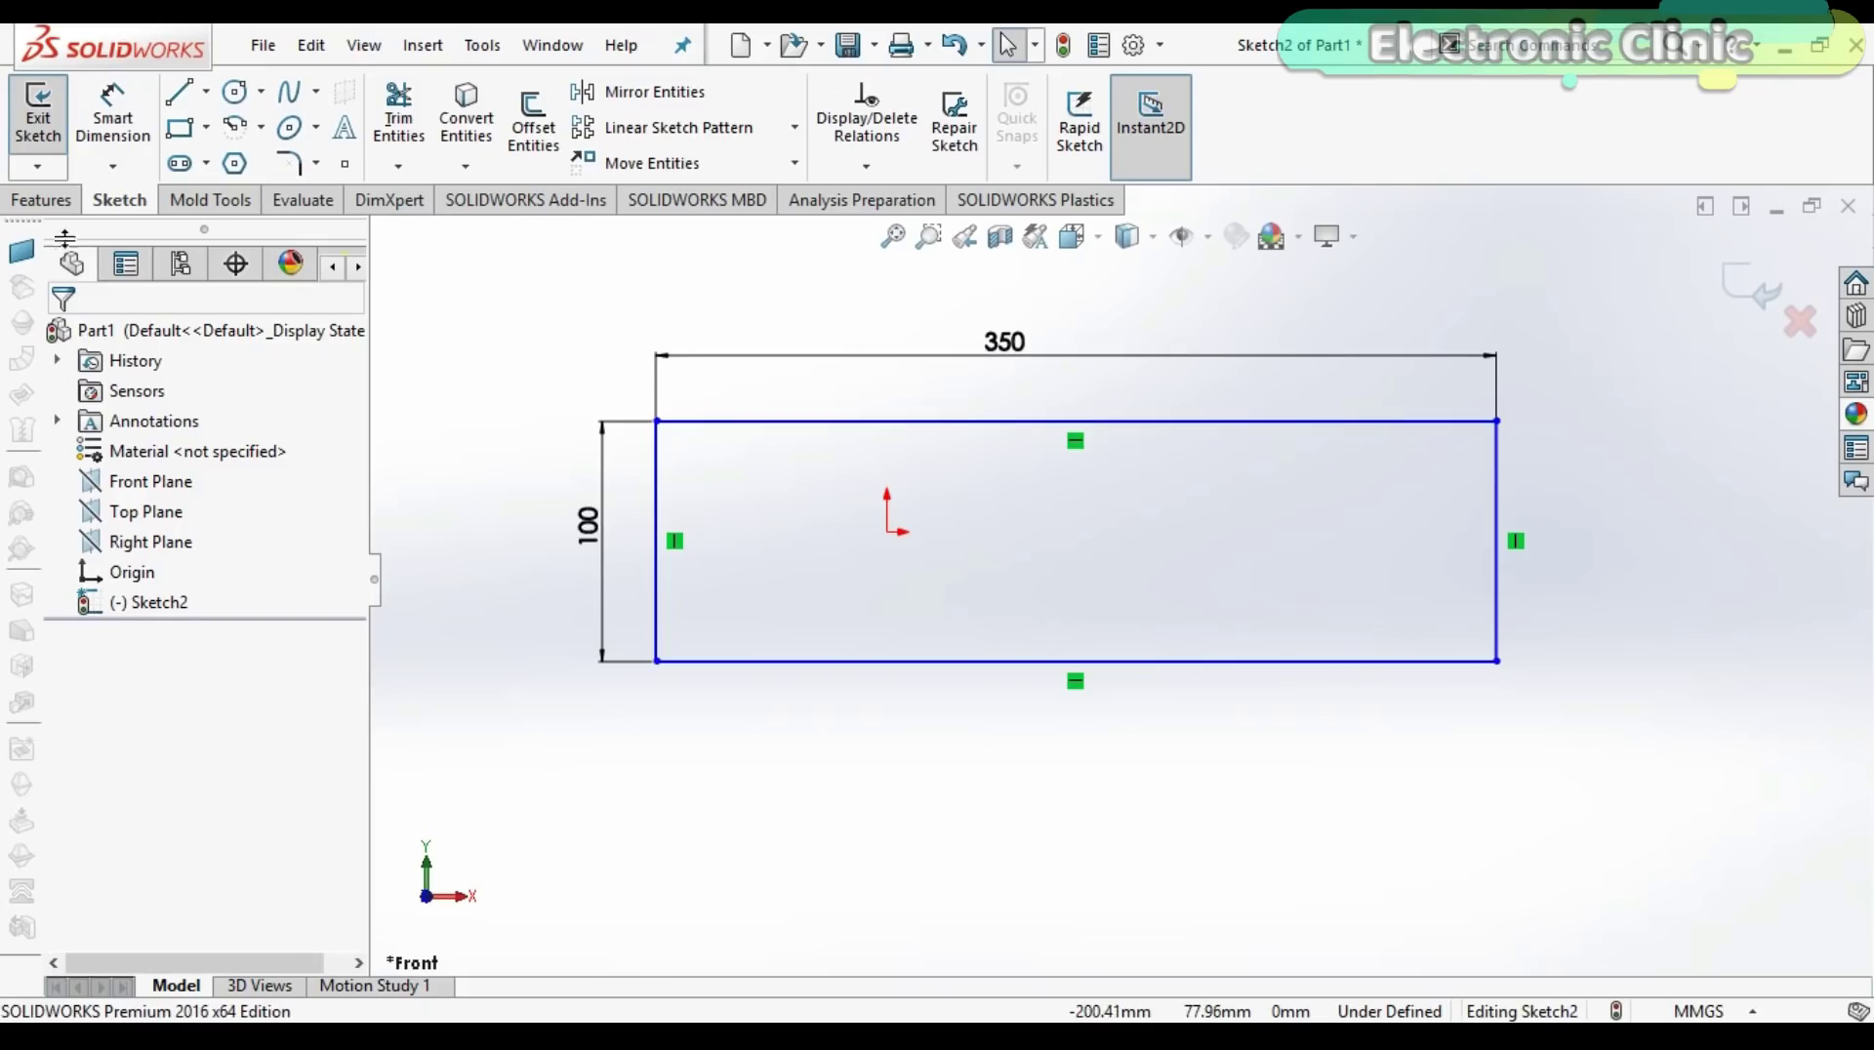
Extrude the 350 by 100 mm rectangle as a solid boss with a blind depth of 3 in.
{"action": "left_click", "coordinate": [40, 199]}
{"action": "left_click", "coordinate": [50, 127]}
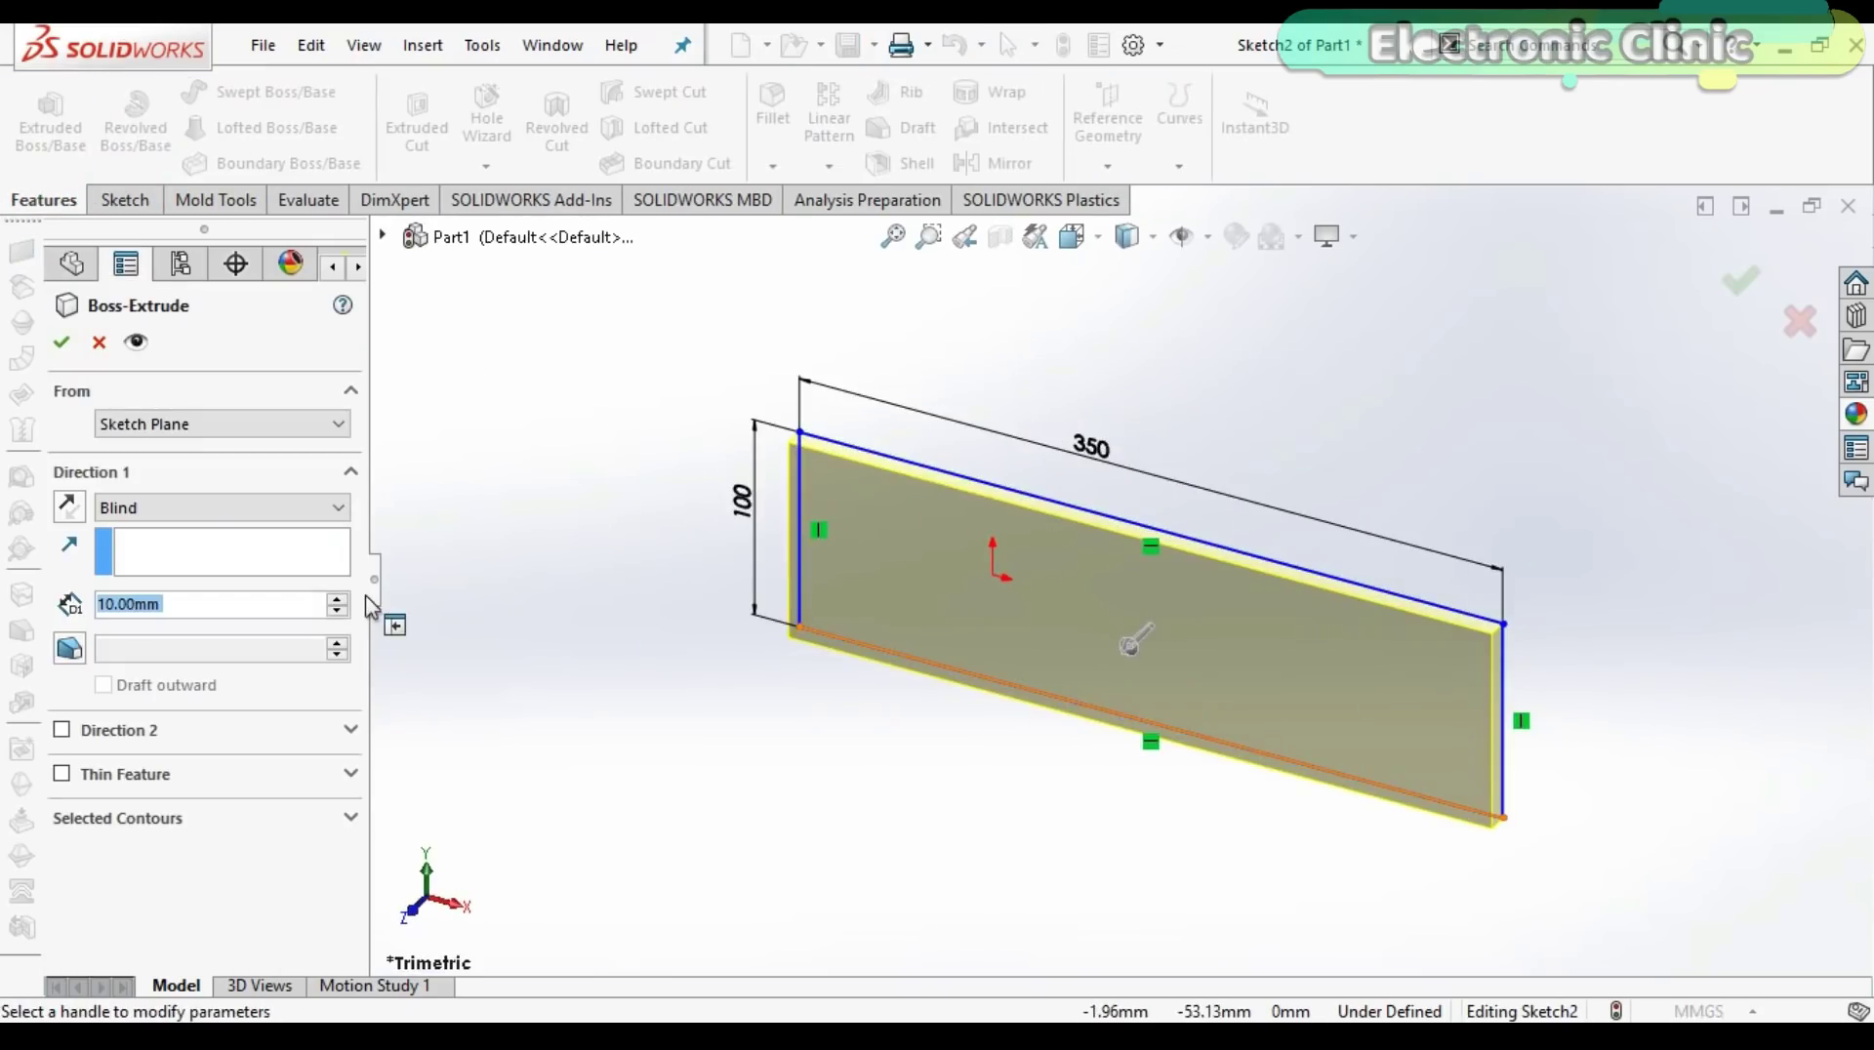
{"action": "type", "text": "3in"}
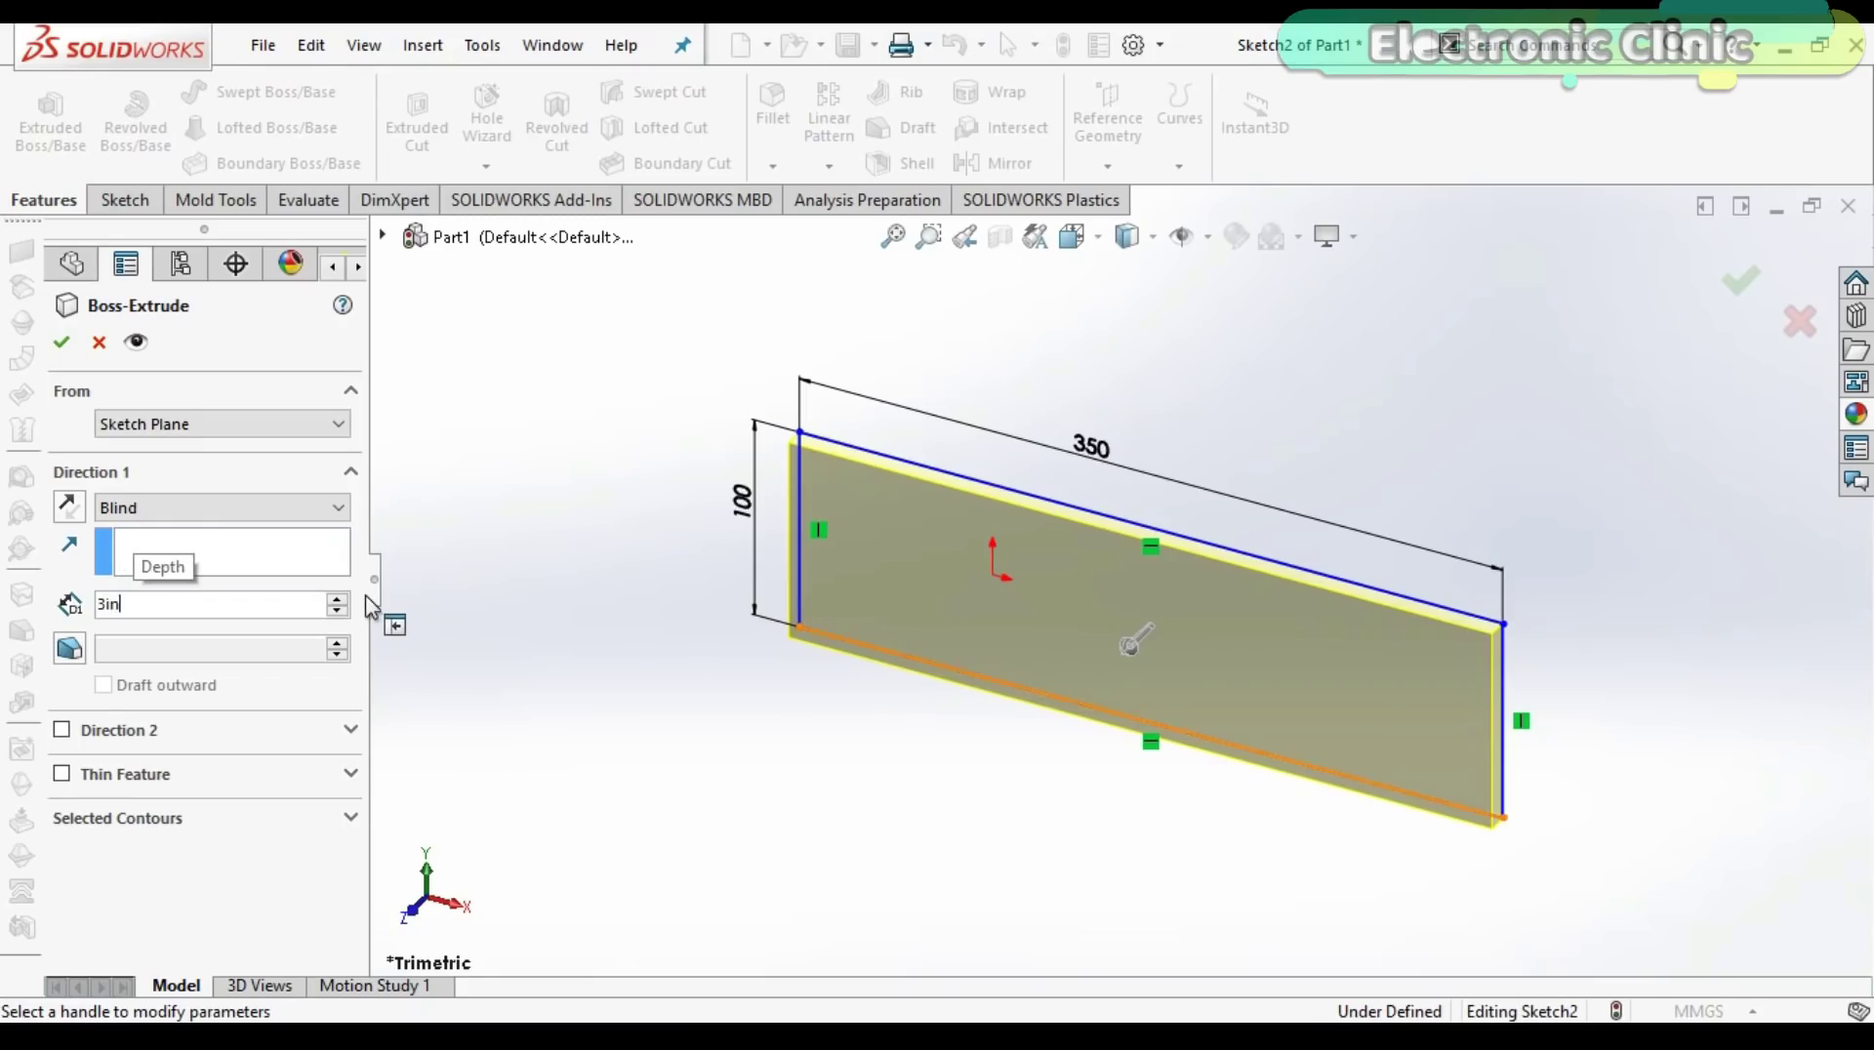
{"action": "key", "text": "Return"}
{"action": "left_click", "coordinate": [61, 341]}
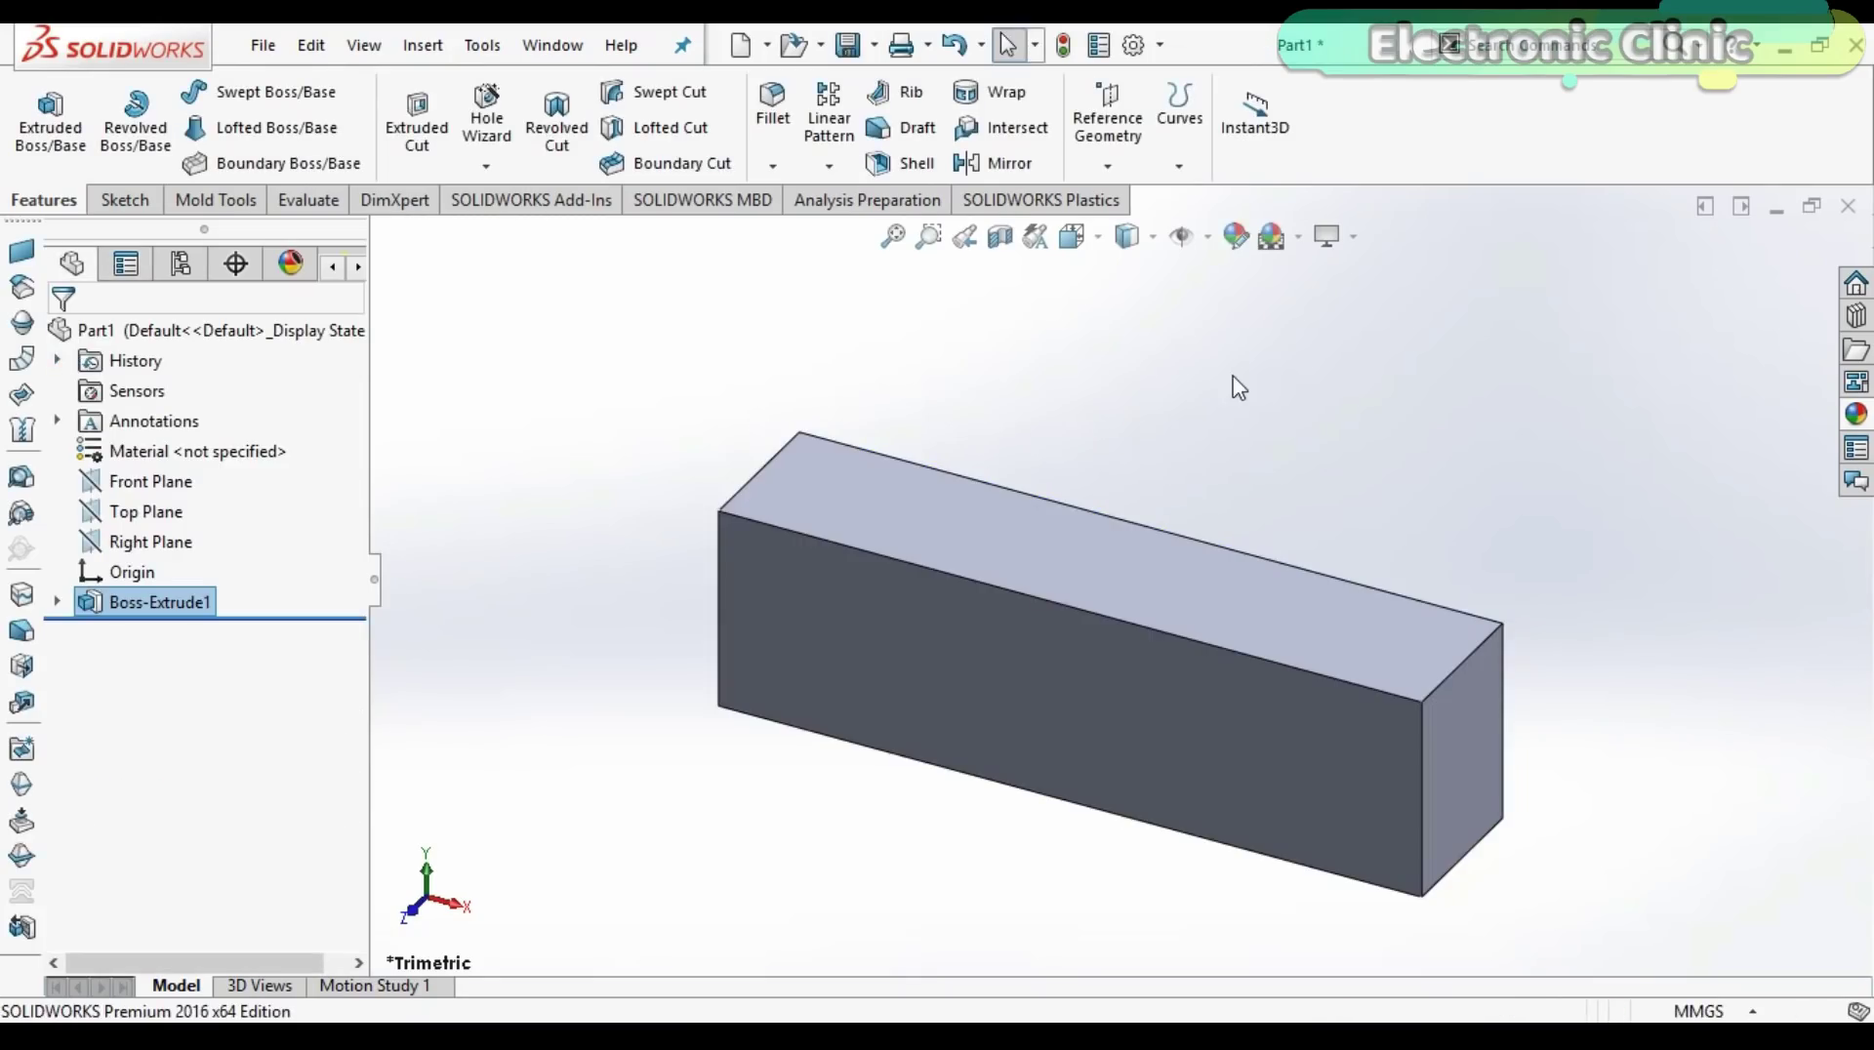
Start a sketch on the box's right end face and look at it straight on.
{"action": "scroll", "coordinate": [1122, 372], "scroll_direction": "up", "scroll_amount": 2}
{"action": "scroll", "coordinate": [1122, 373], "scroll_direction": "down", "scroll_amount": 3}
{"action": "right_click", "coordinate": [1217, 591]}
{"action": "left_click", "coordinate": [1267, 265]}
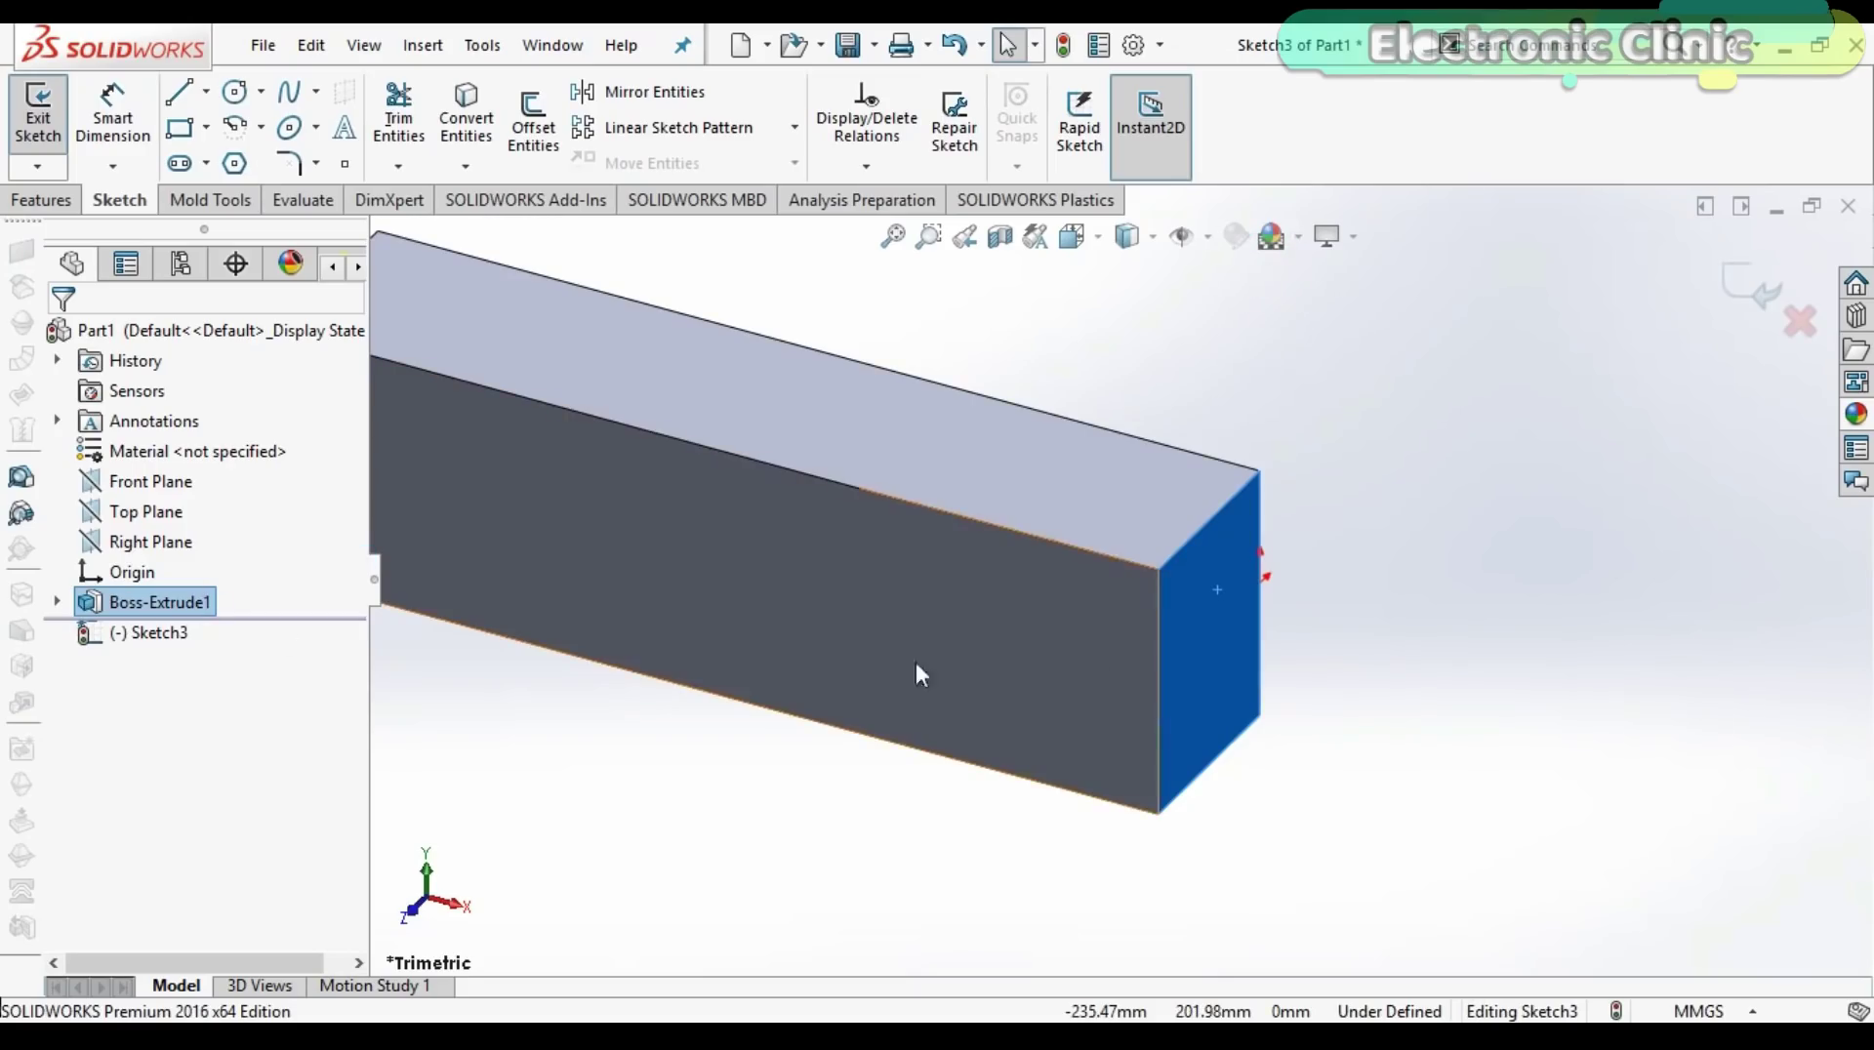
{"action": "scroll", "coordinate": [1297, 611], "scroll_direction": "down", "scroll_amount": 1}
{"action": "right_click", "coordinate": [1157, 657]}
{"action": "left_click", "coordinate": [1610, 598]}
{"action": "scroll", "coordinate": [1306, 632], "scroll_direction": "up", "scroll_amount": 5}
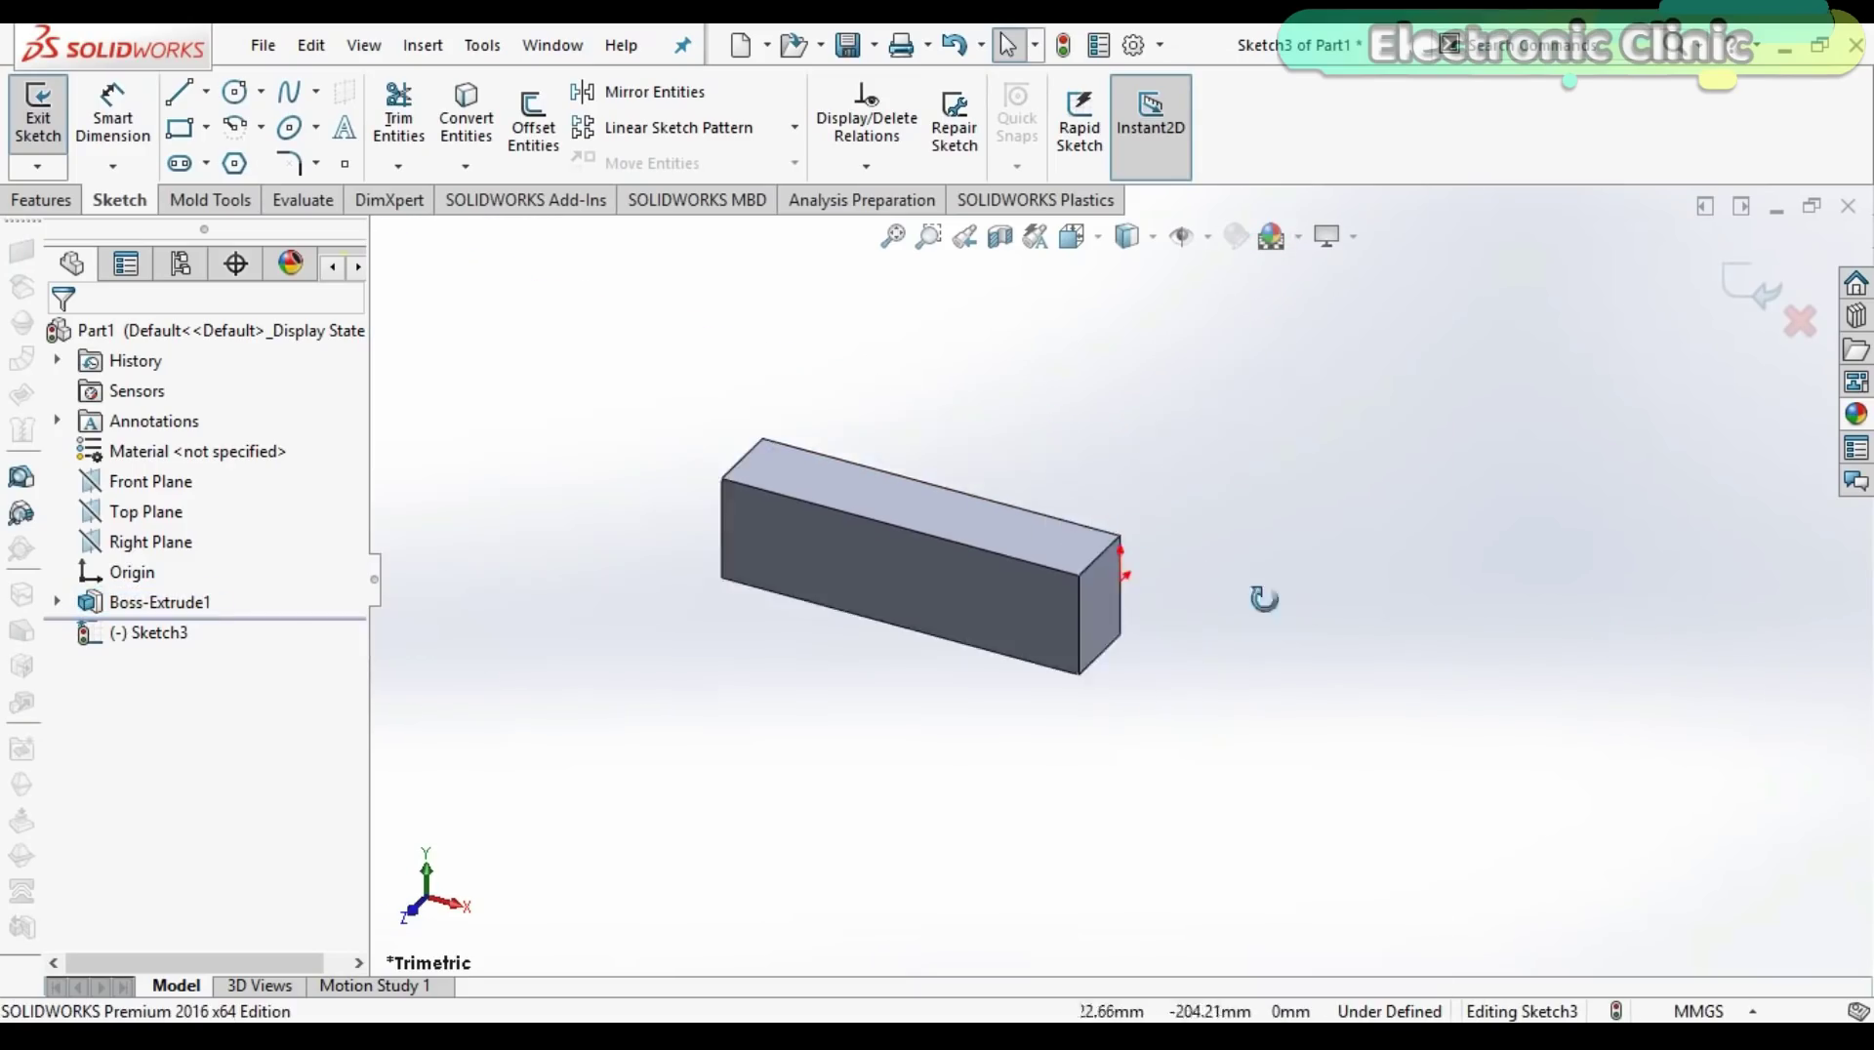
{"action": "middle_click_drag", "start_coordinate": [1306, 632], "coordinate": [1045, 553]}
{"action": "key", "text": "ctrl+8"}
{"action": "left_click", "coordinate": [159, 603]}
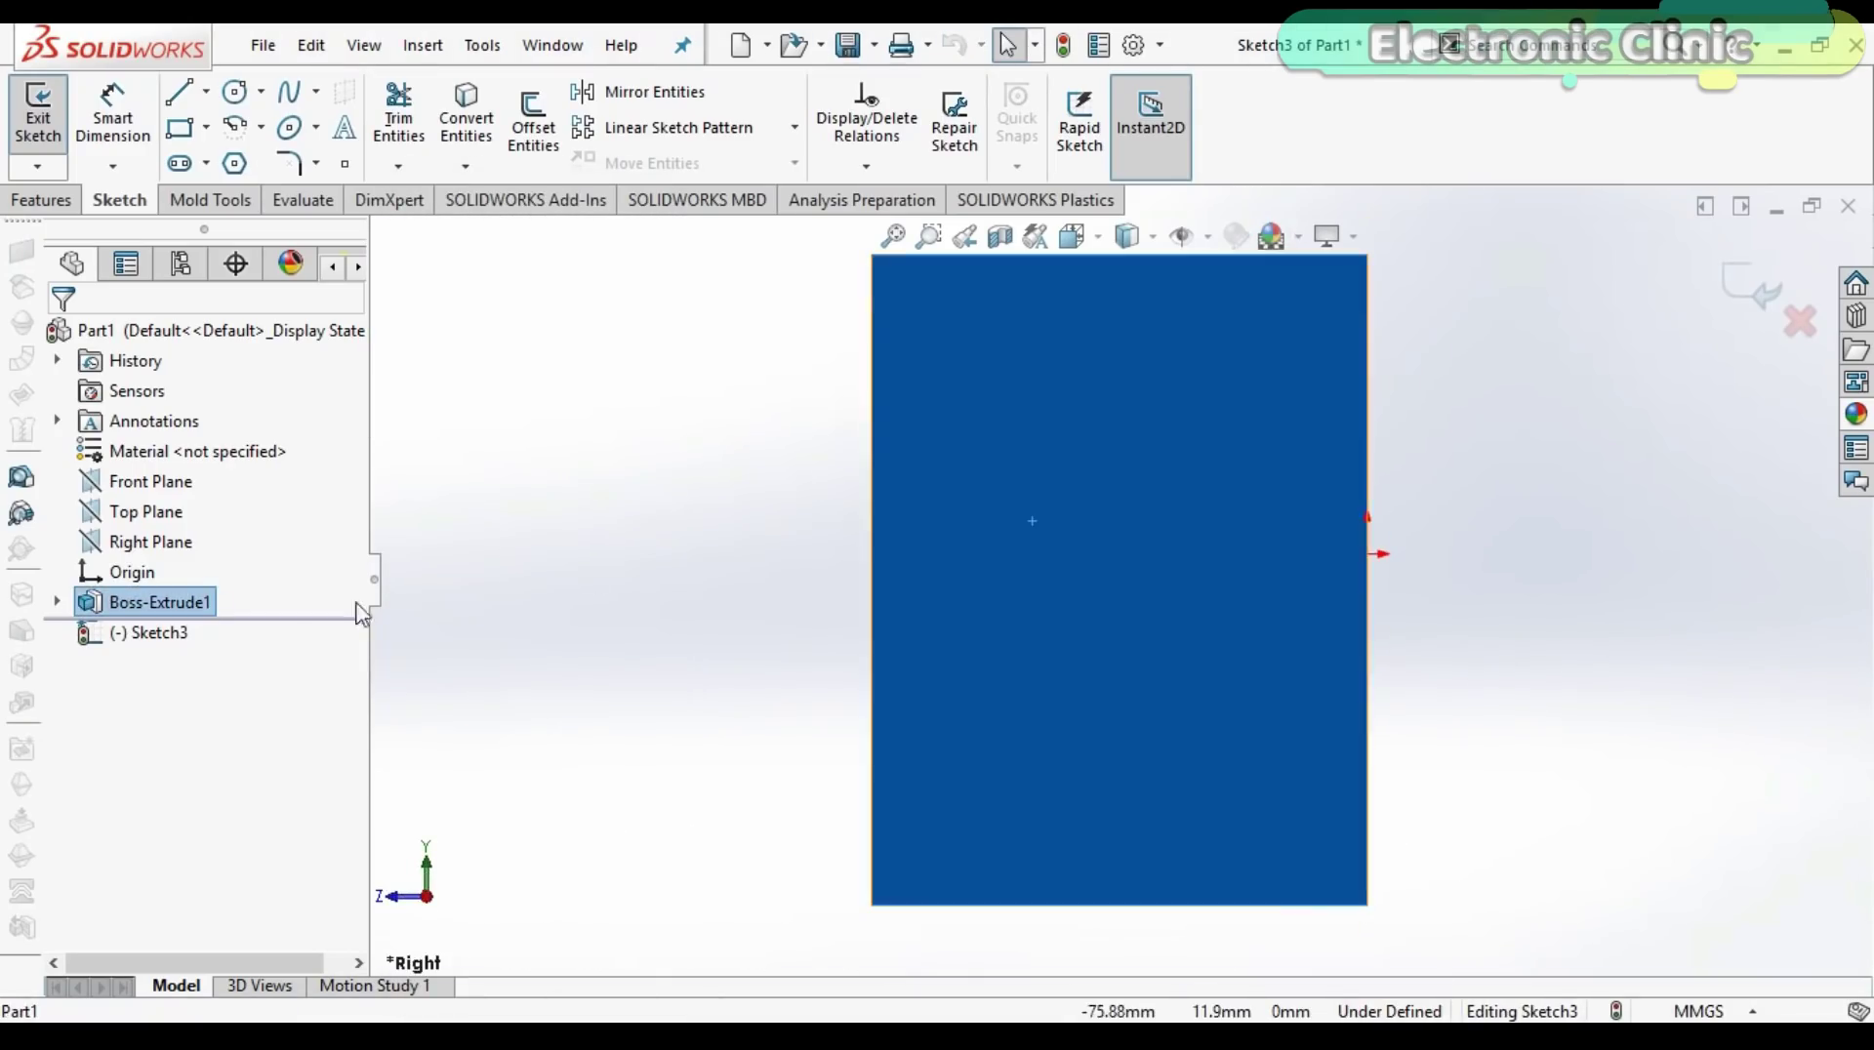
Draw a vertical centerline between the midpoints of the end face's upper and lower edges.
{"action": "left_click", "coordinate": [179, 92]}
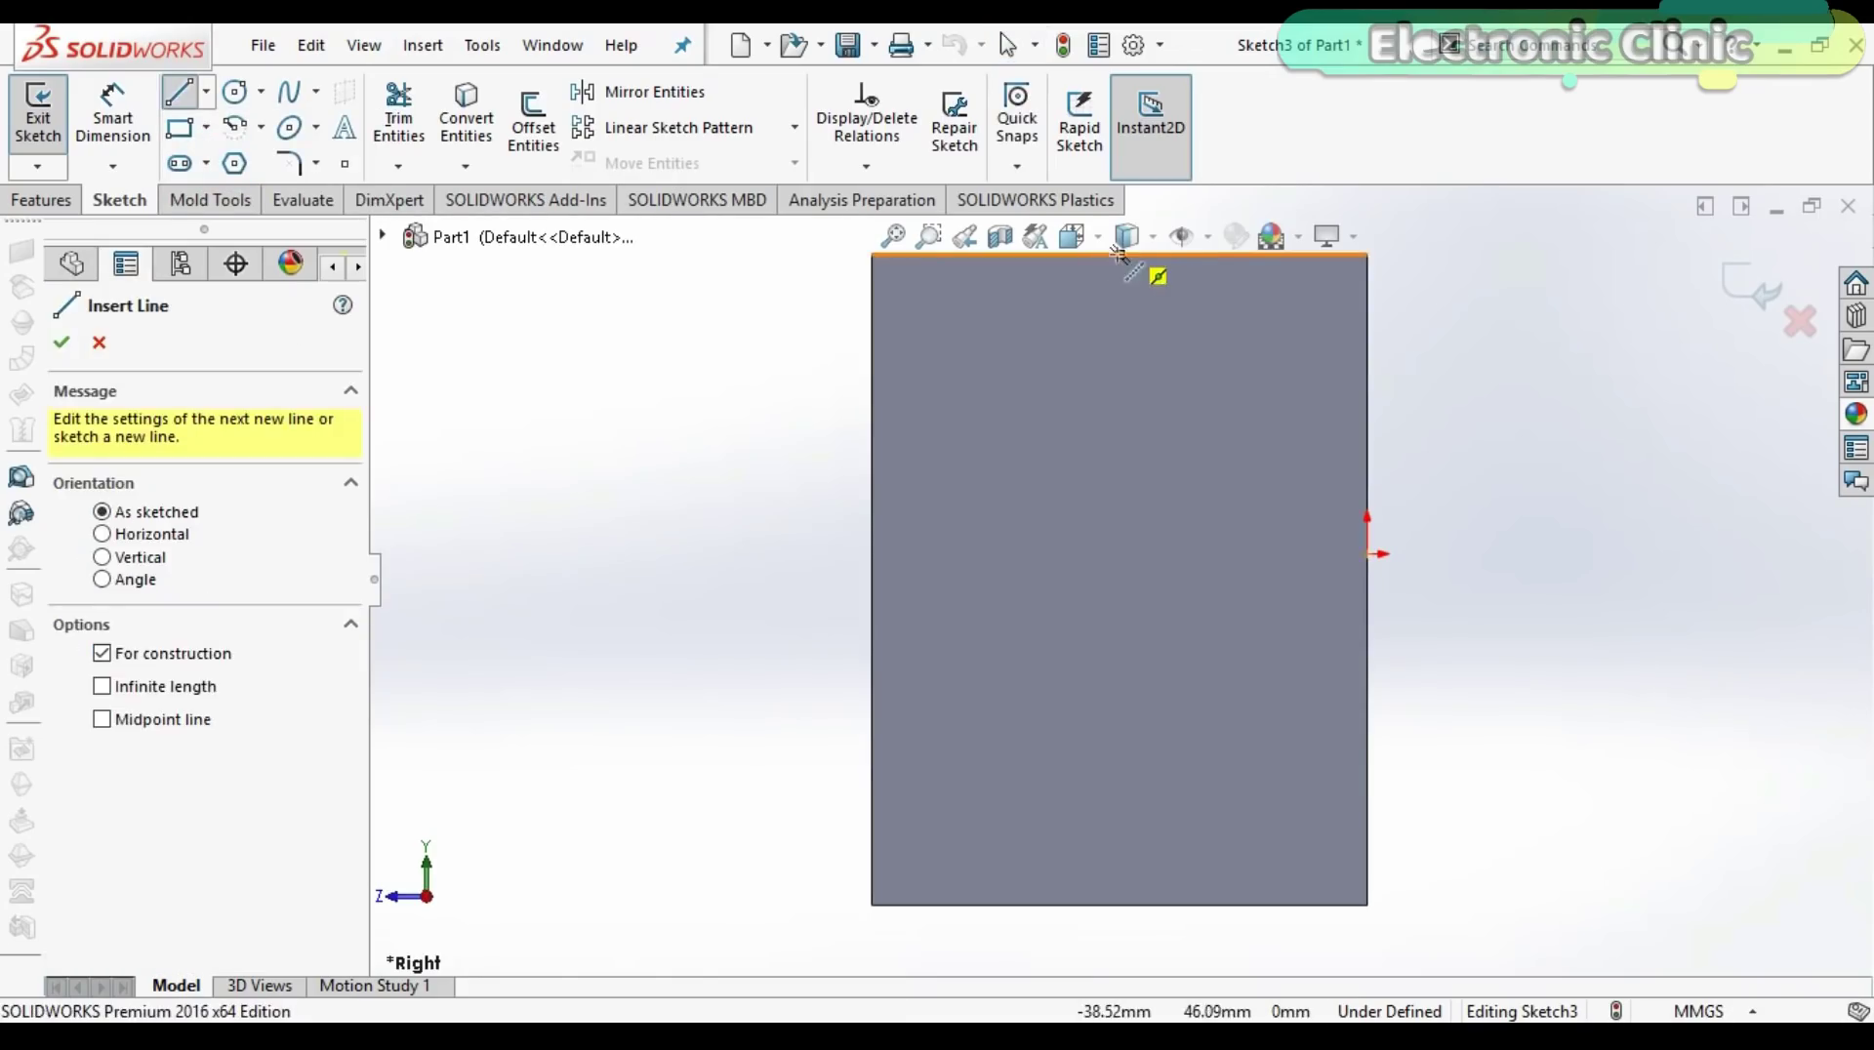
{"action": "left_click", "coordinate": [1120, 254]}
{"action": "left_click", "coordinate": [1120, 905]}
{"action": "key", "text": "Escape"}
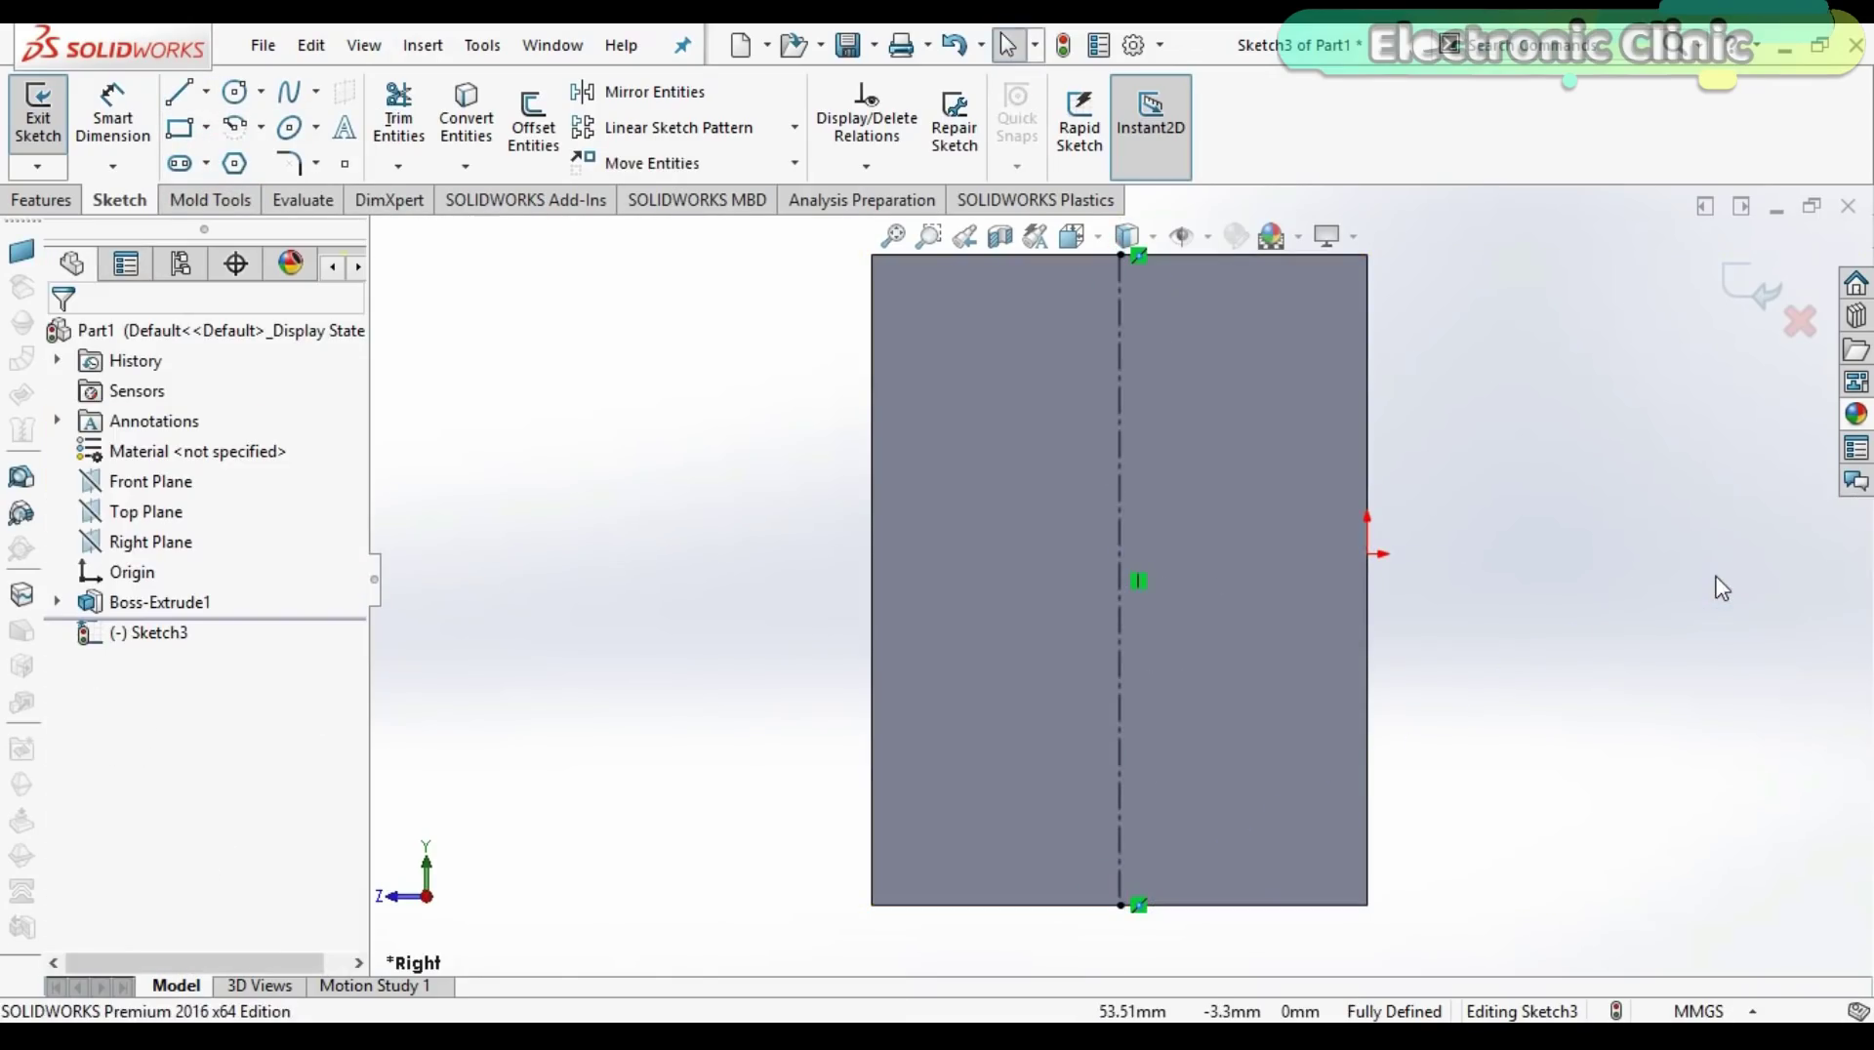
Draw a center rectangle about 71 by 95 mm from the midpoint of the vertical centerline.
{"action": "left_click", "coordinate": [215, 144]}
{"action": "left_click", "coordinate": [206, 127]}
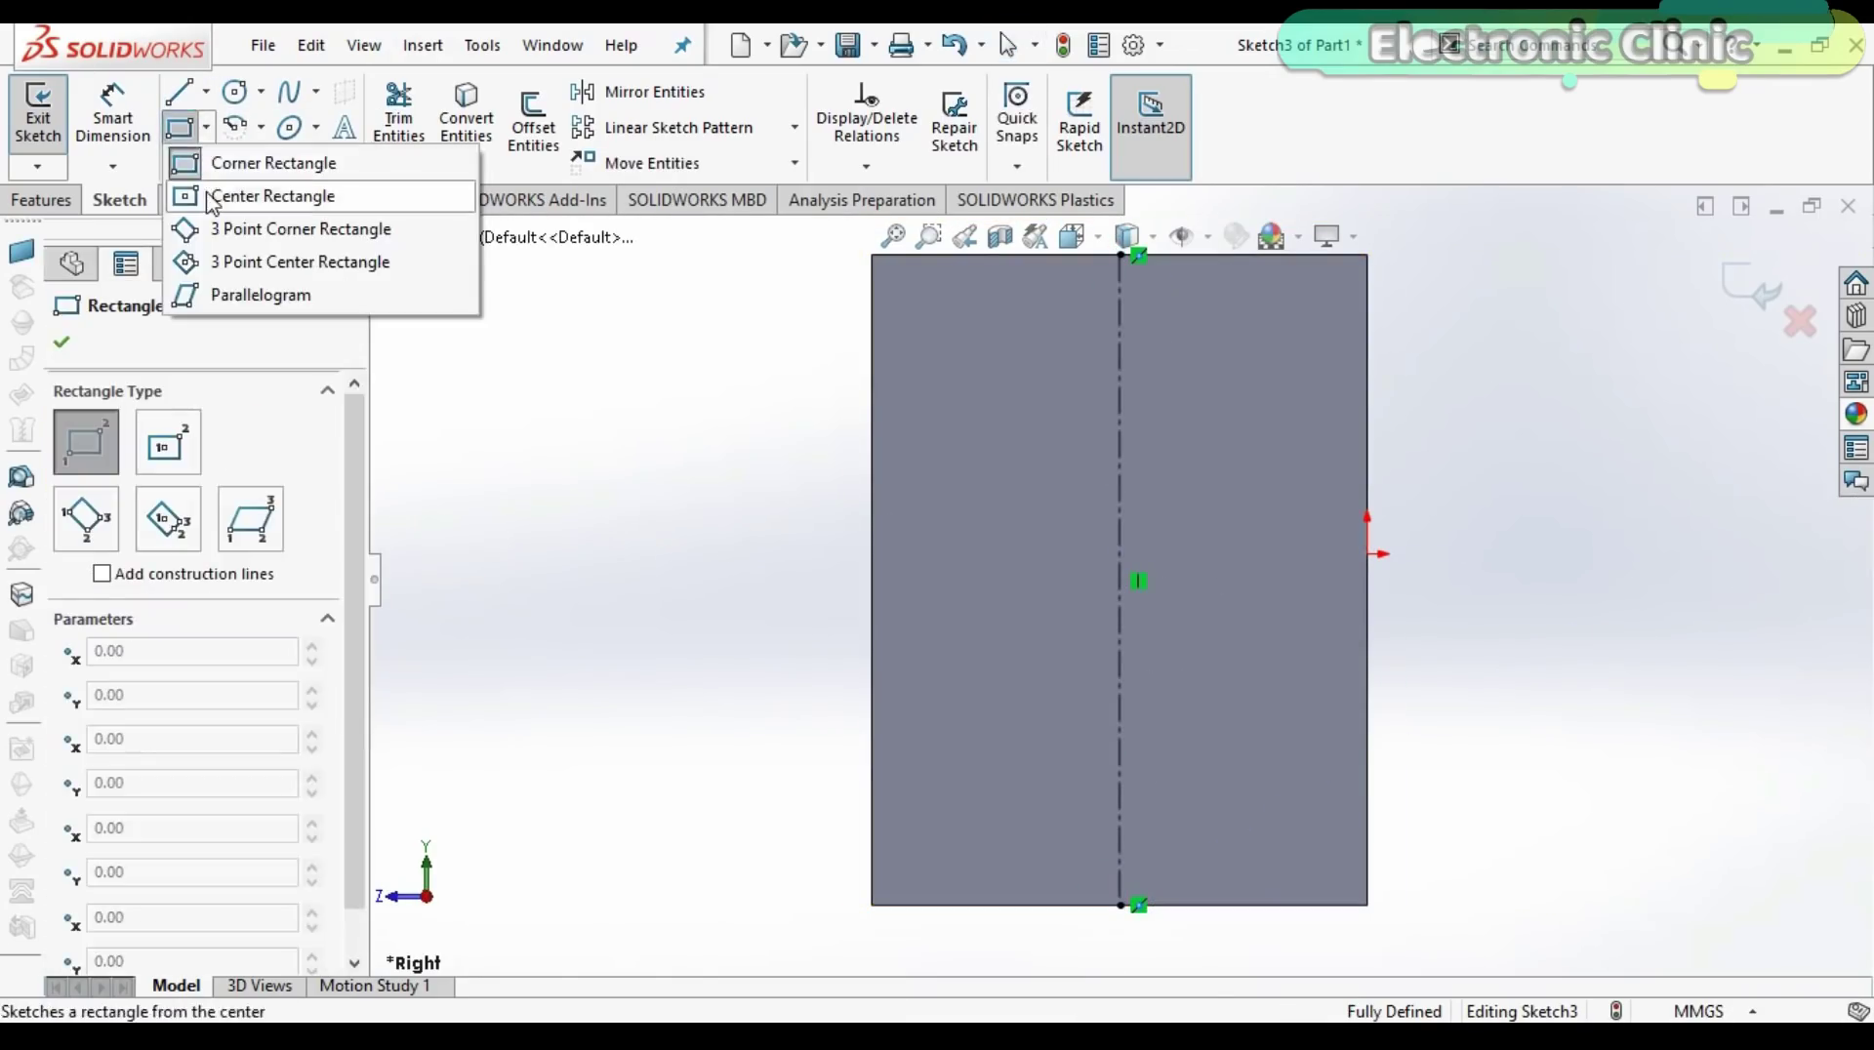
{"action": "left_click", "coordinate": [264, 193]}
{"action": "left_click", "coordinate": [1119, 580]}
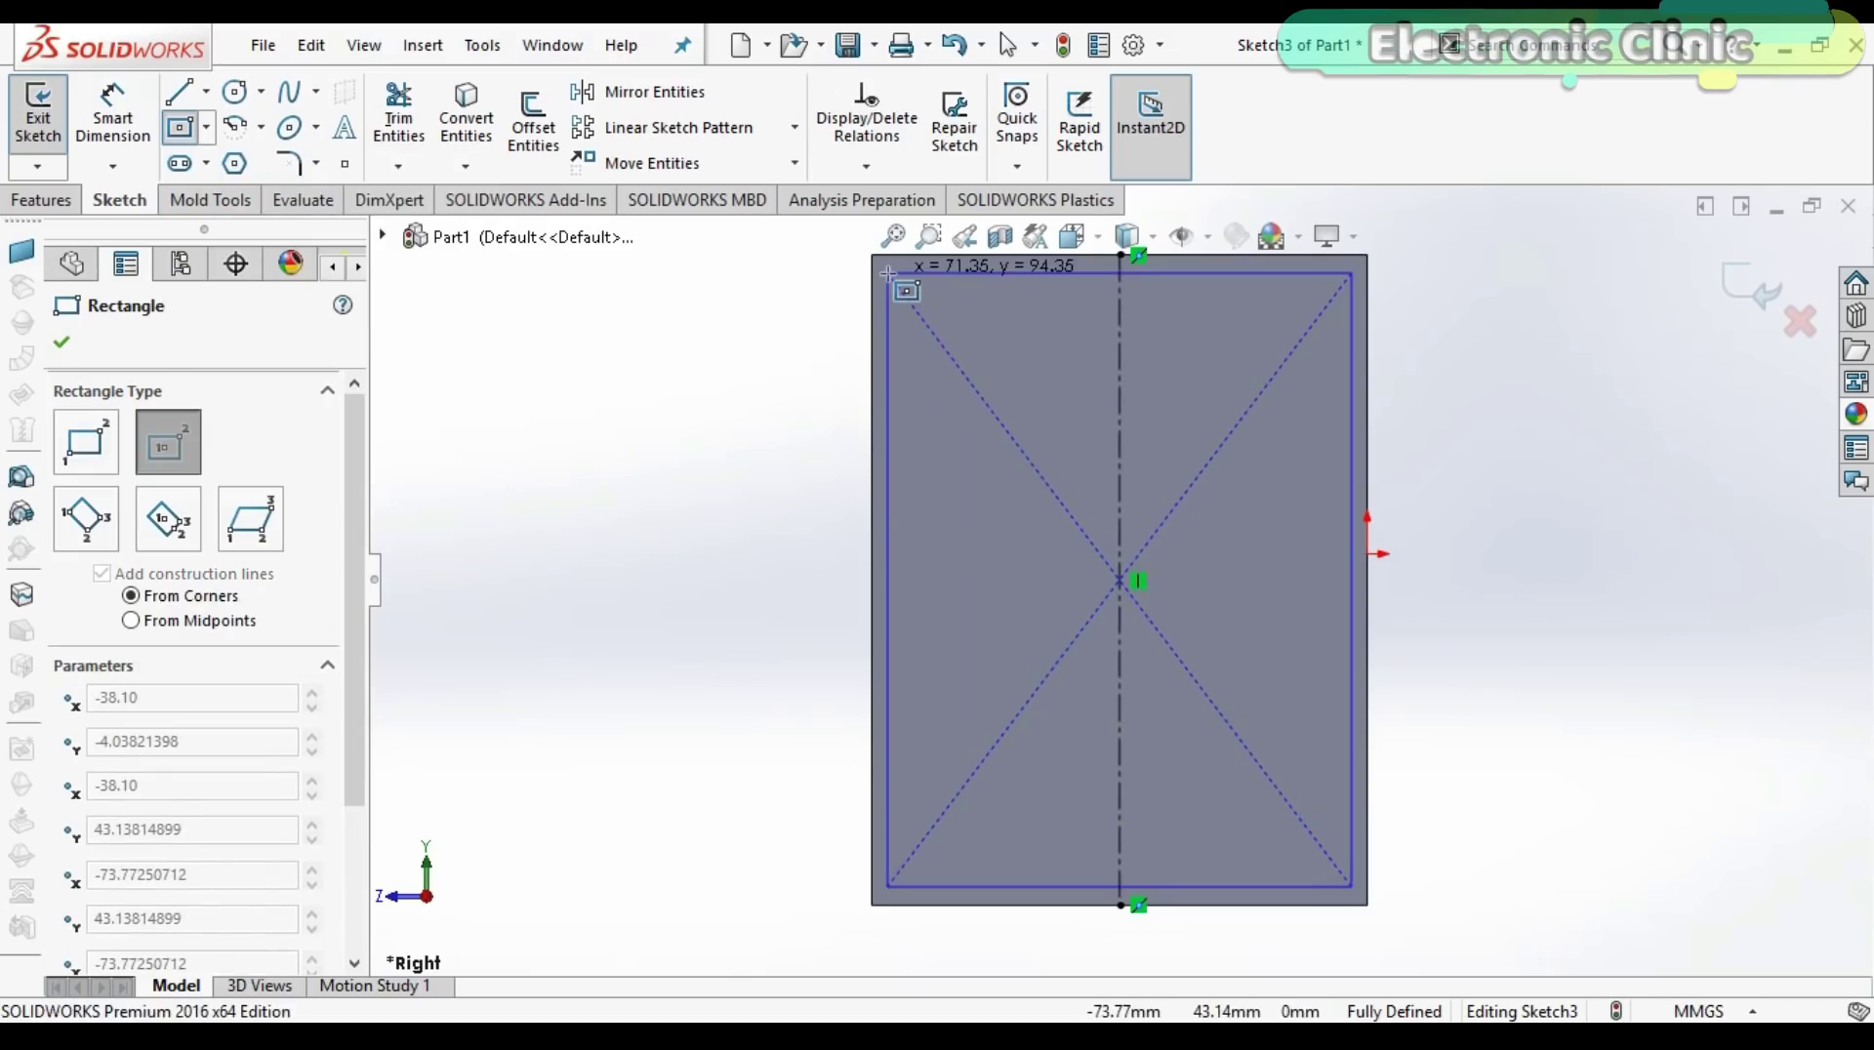
{"action": "left_click", "coordinate": [1352, 271]}
Dimension the gap between the inner rectangle's left side and the face's left edge to 3 mm.
{"action": "left_click", "coordinate": [80, 147]}
{"action": "scroll", "coordinate": [891, 440], "scroll_direction": "up", "scroll_amount": 2}
{"action": "scroll", "coordinate": [984, 498], "scroll_direction": "down", "scroll_amount": 6}
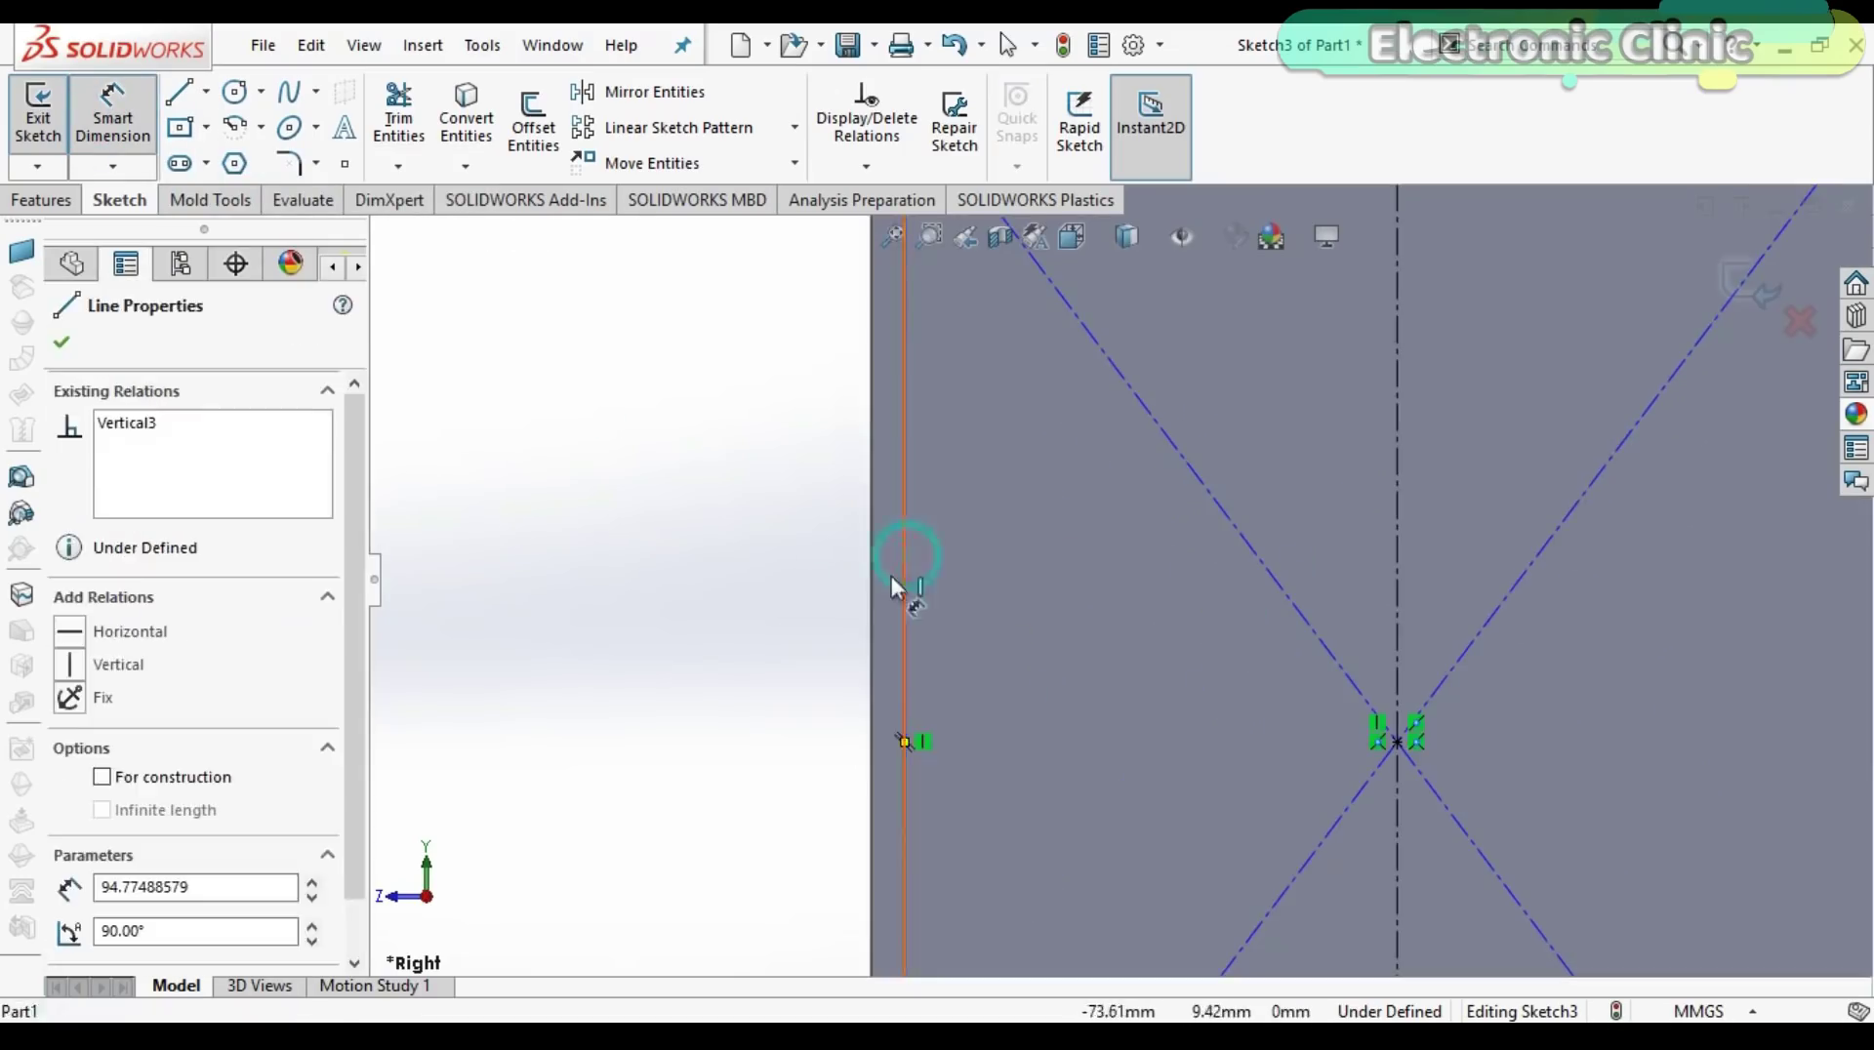
{"action": "left_click", "coordinate": [908, 557]}
{"action": "left_click", "coordinate": [870, 563]}
{"action": "scroll", "coordinate": [781, 576], "scroll_direction": "down", "scroll_amount": 4}
{"action": "scroll", "coordinate": [1045, 503], "scroll_direction": "up", "scroll_amount": 12}
{"action": "scroll", "coordinate": [1167, 373], "scroll_direction": "down", "scroll_amount": 5}
{"action": "left_click", "coordinate": [967, 498]}
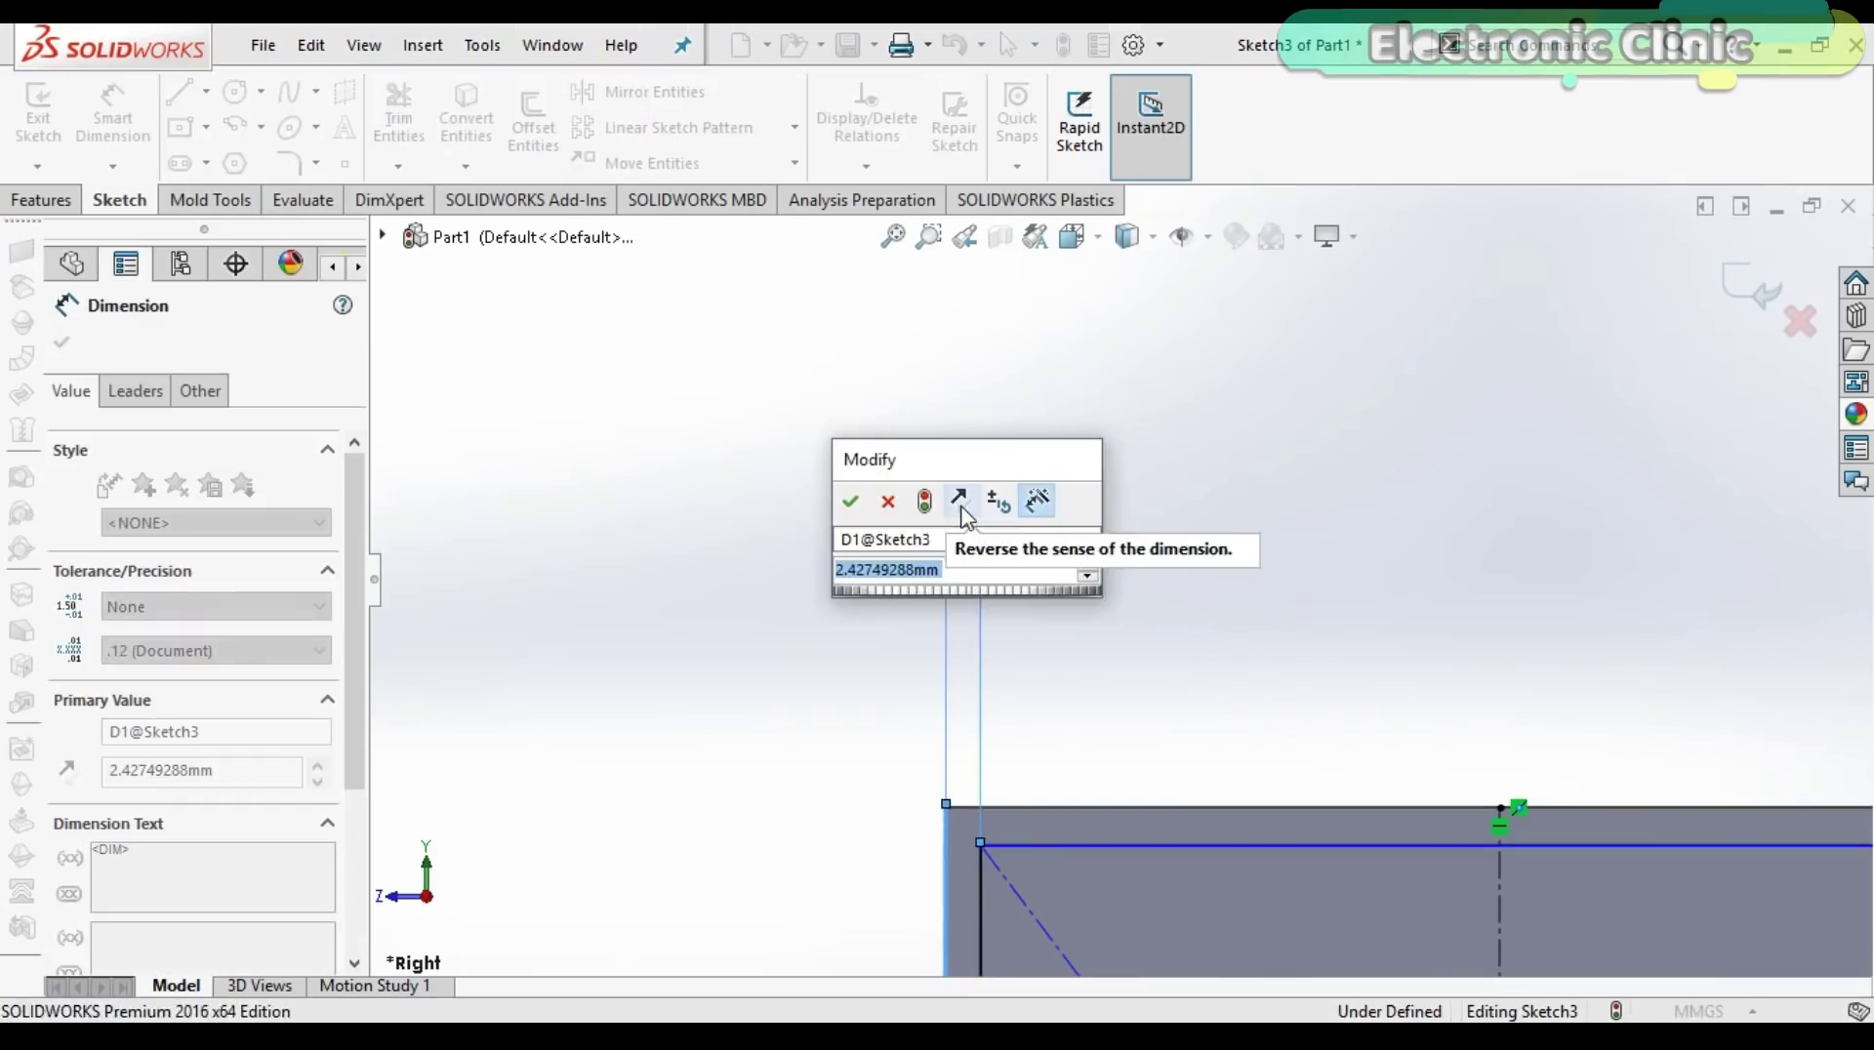
{"action": "type", "text": "3"}
{"action": "key", "text": "Return"}
Dimension the gap between the inner rectangle's upper side and the face's upper edge to 3 mm.
{"action": "scroll", "coordinate": [879, 502], "scroll_direction": "up", "scroll_amount": 5}
{"action": "scroll", "coordinate": [844, 503], "scroll_direction": "up", "scroll_amount": 3}
{"action": "scroll", "coordinate": [1135, 610], "scroll_direction": "down", "scroll_amount": 6}
{"action": "left_click", "coordinate": [1123, 560]}
{"action": "left_click", "coordinate": [1118, 545]}
{"action": "left_click", "coordinate": [1378, 548]}
{"action": "type", "text": "3"}
{"action": "key", "text": "Return"}
{"action": "scroll", "coordinate": [1406, 542], "scroll_direction": "down", "scroll_amount": 5}
{"action": "scroll", "coordinate": [1123, 583], "scroll_direction": "up", "scroll_amount": 10}
{"action": "left_click", "coordinate": [61, 342]}
Hollow the box by making an extruded cut of the inner rectangle with the Through All end condition.
{"action": "scroll", "coordinate": [811, 563], "scroll_direction": "down", "scroll_amount": 5}
{"action": "middle_click_drag", "start_coordinate": [832, 560], "coordinate": [918, 615]}
{"action": "left_click", "coordinate": [41, 199]}
{"action": "left_click", "coordinate": [416, 122]}
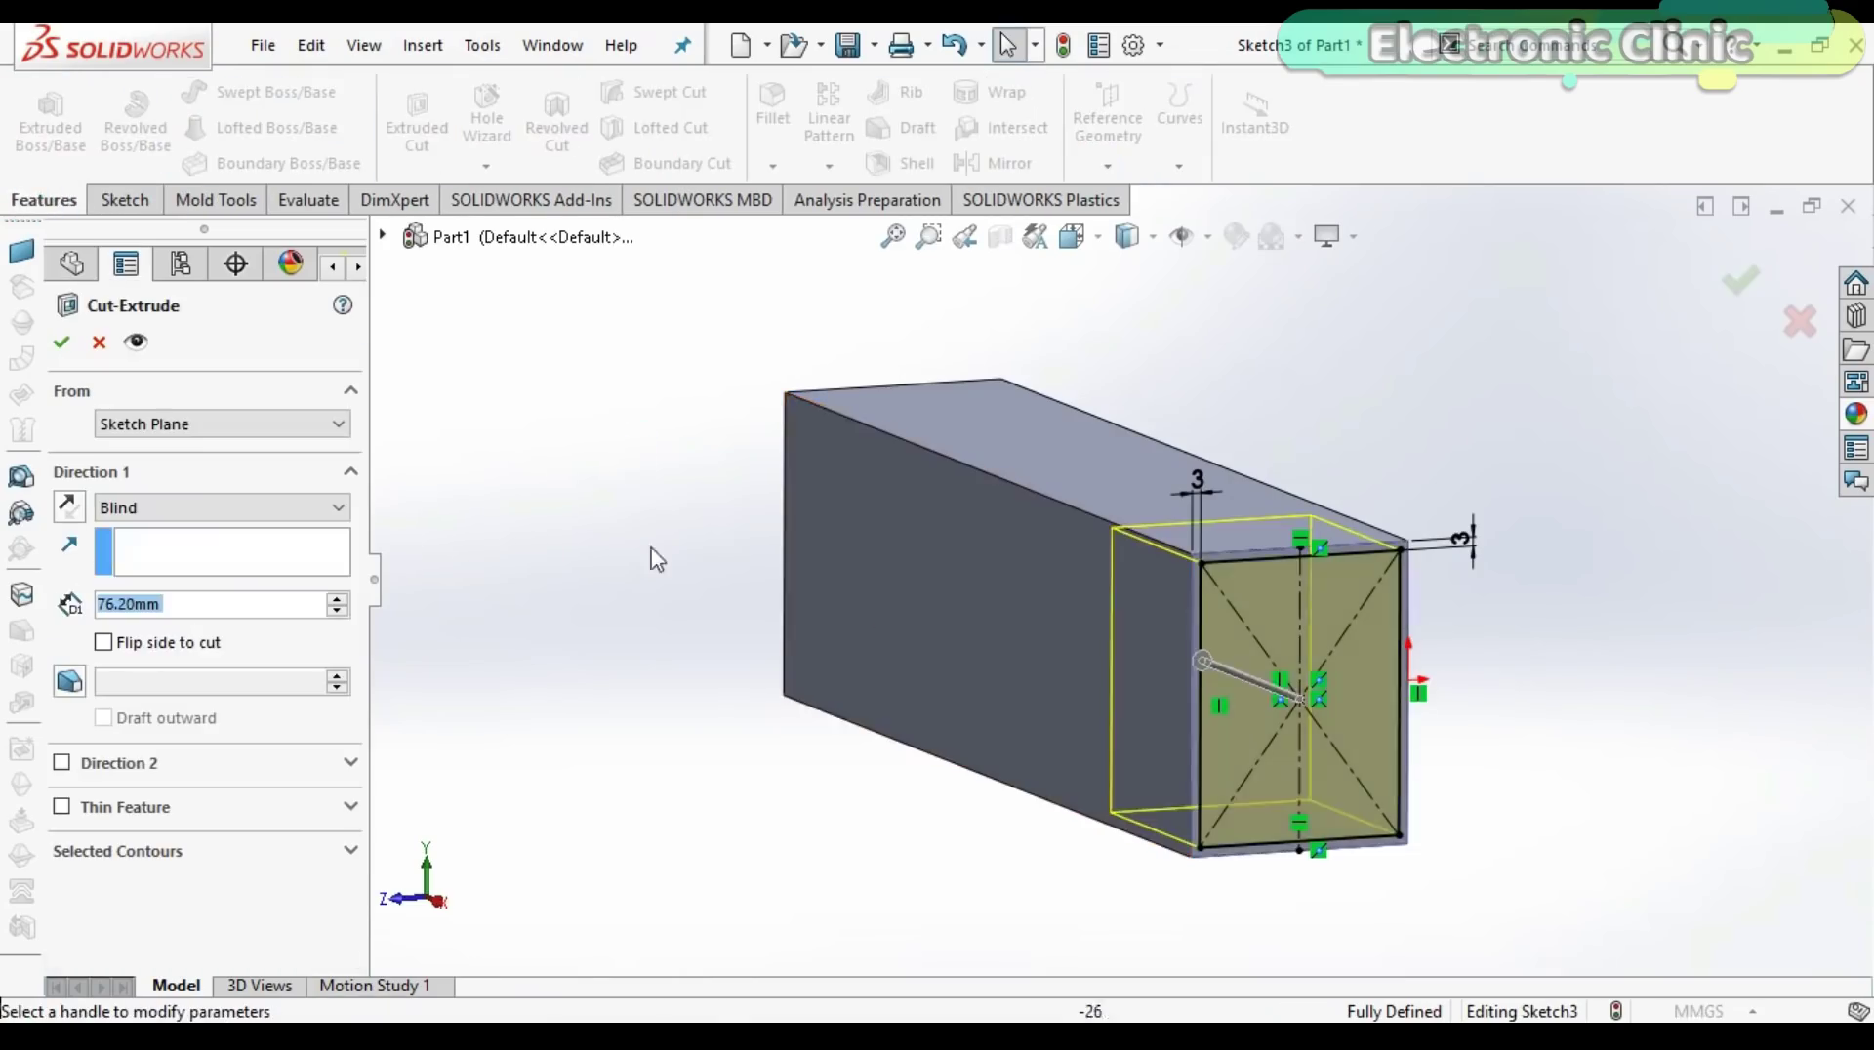
{"action": "left_click", "coordinate": [205, 507]}
{"action": "left_click", "coordinate": [140, 551]}
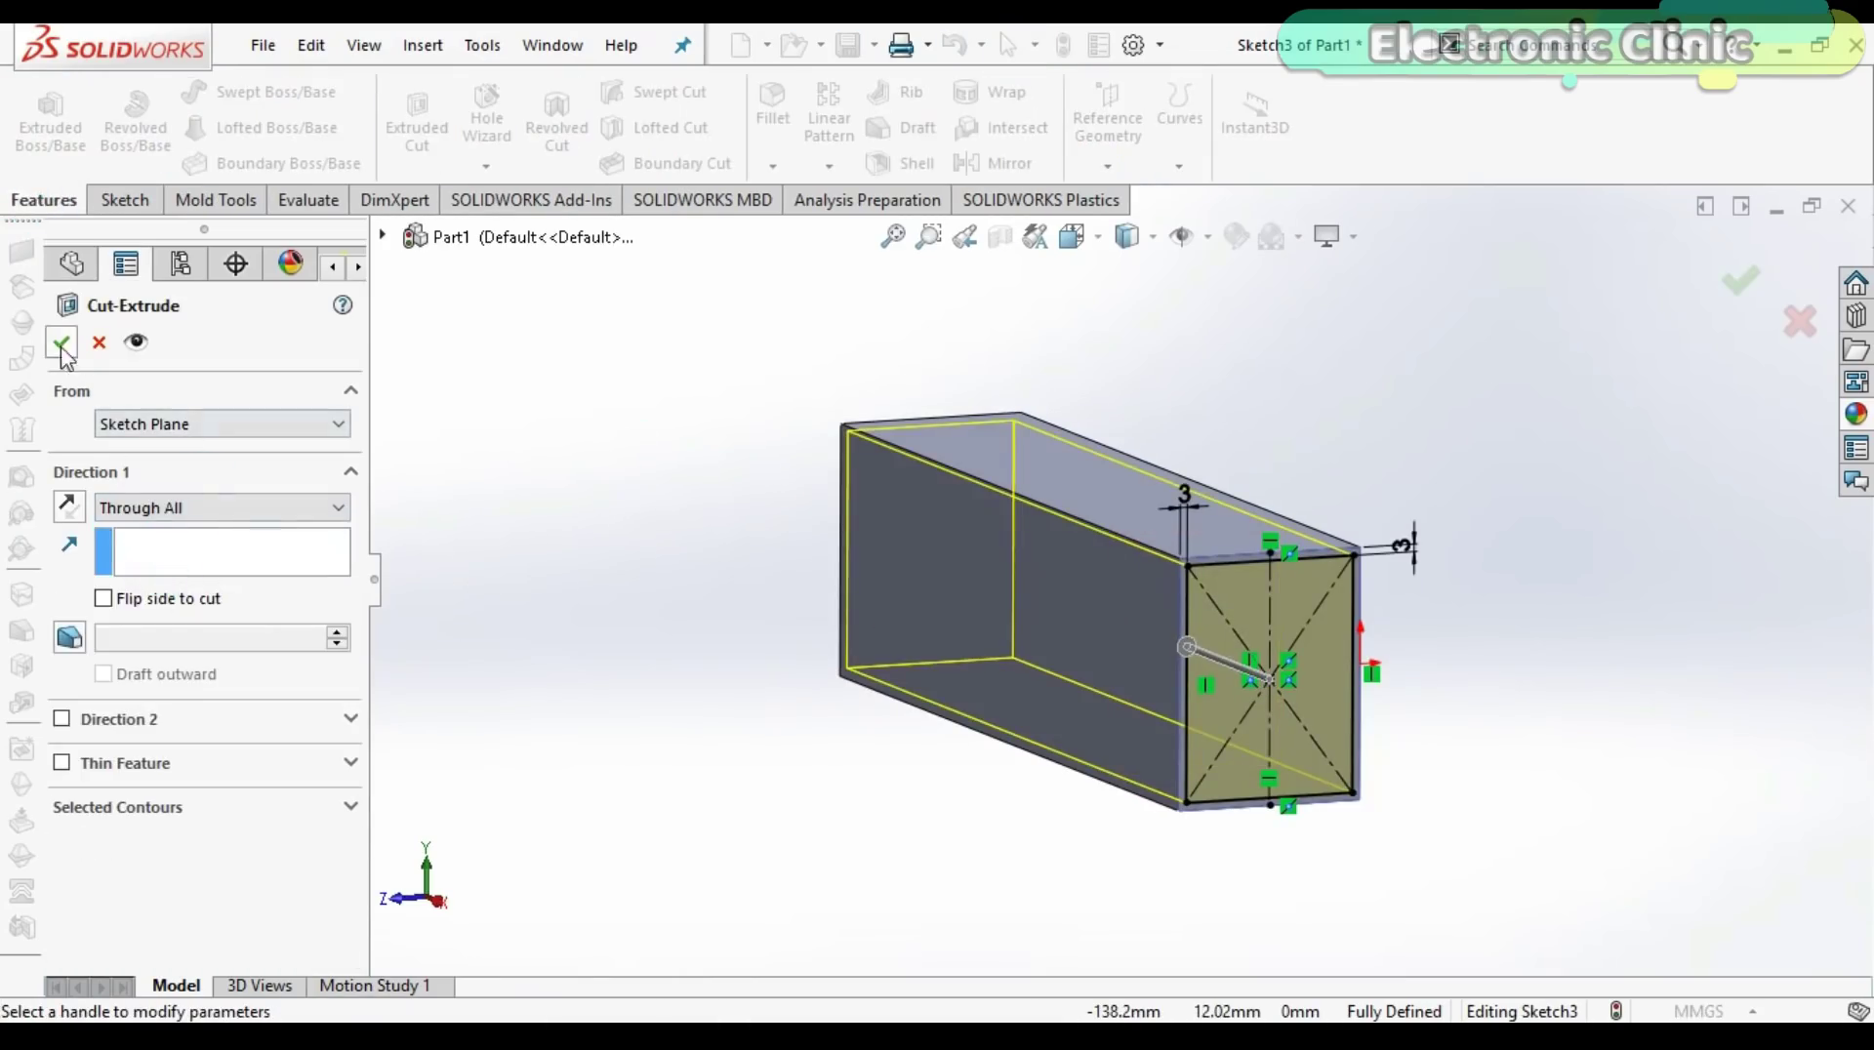
{"action": "key", "text": "Return"}
Start a sketch on the box's long front face and draw a horizontal centerline between its short edges' midpoints.
{"action": "mouse_move", "coordinate": [802, 573]}
{"action": "middle_mouse_down"}
{"action": "mouse_move", "coordinate": [941, 627]}
{"action": "mouse_move", "coordinate": [1100, 549]}
{"action": "mouse_move", "coordinate": [811, 744]}
{"action": "mouse_move", "coordinate": [802, 657]}
{"action": "mouse_move", "coordinate": [785, 655]}
{"action": "middle_mouse_up"}
{"action": "right_click", "coordinate": [1016, 622]}
{"action": "left_click", "coordinate": [1049, 280]}
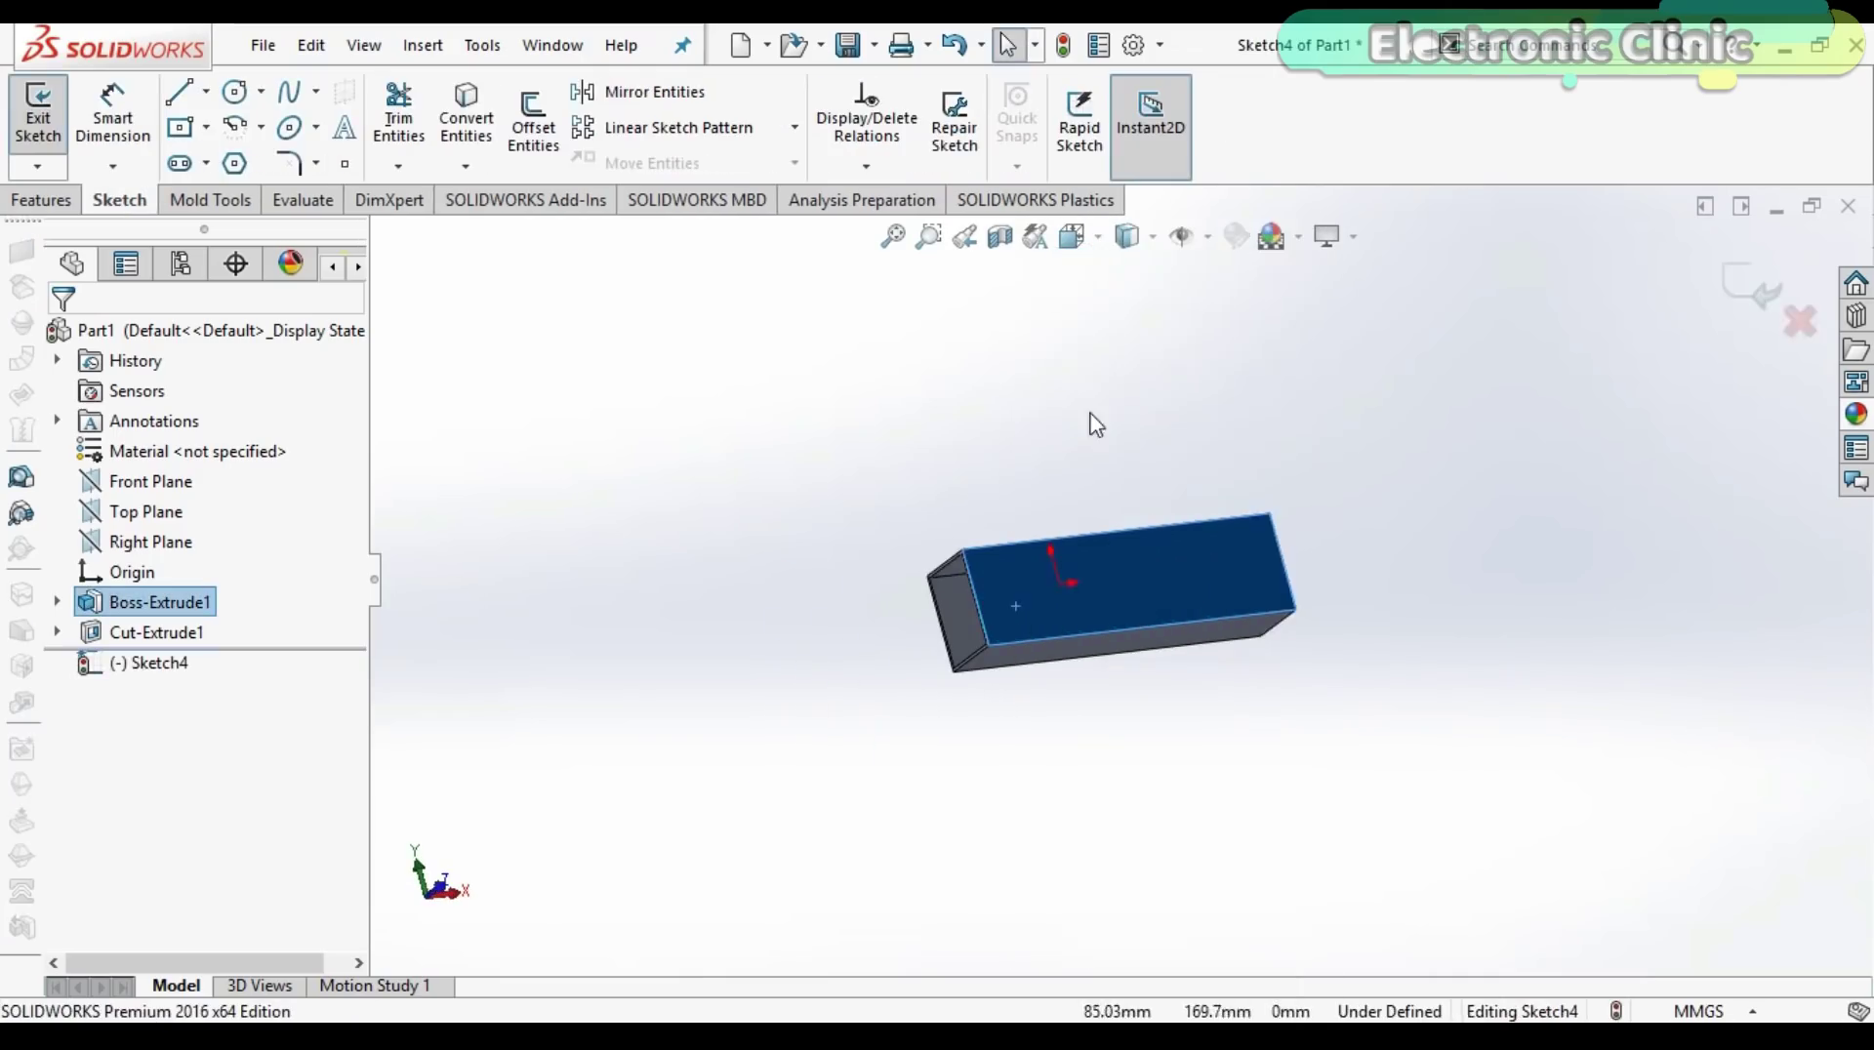
{"action": "left_click", "coordinate": [205, 92]}
{"action": "left_click", "coordinate": [225, 160]}
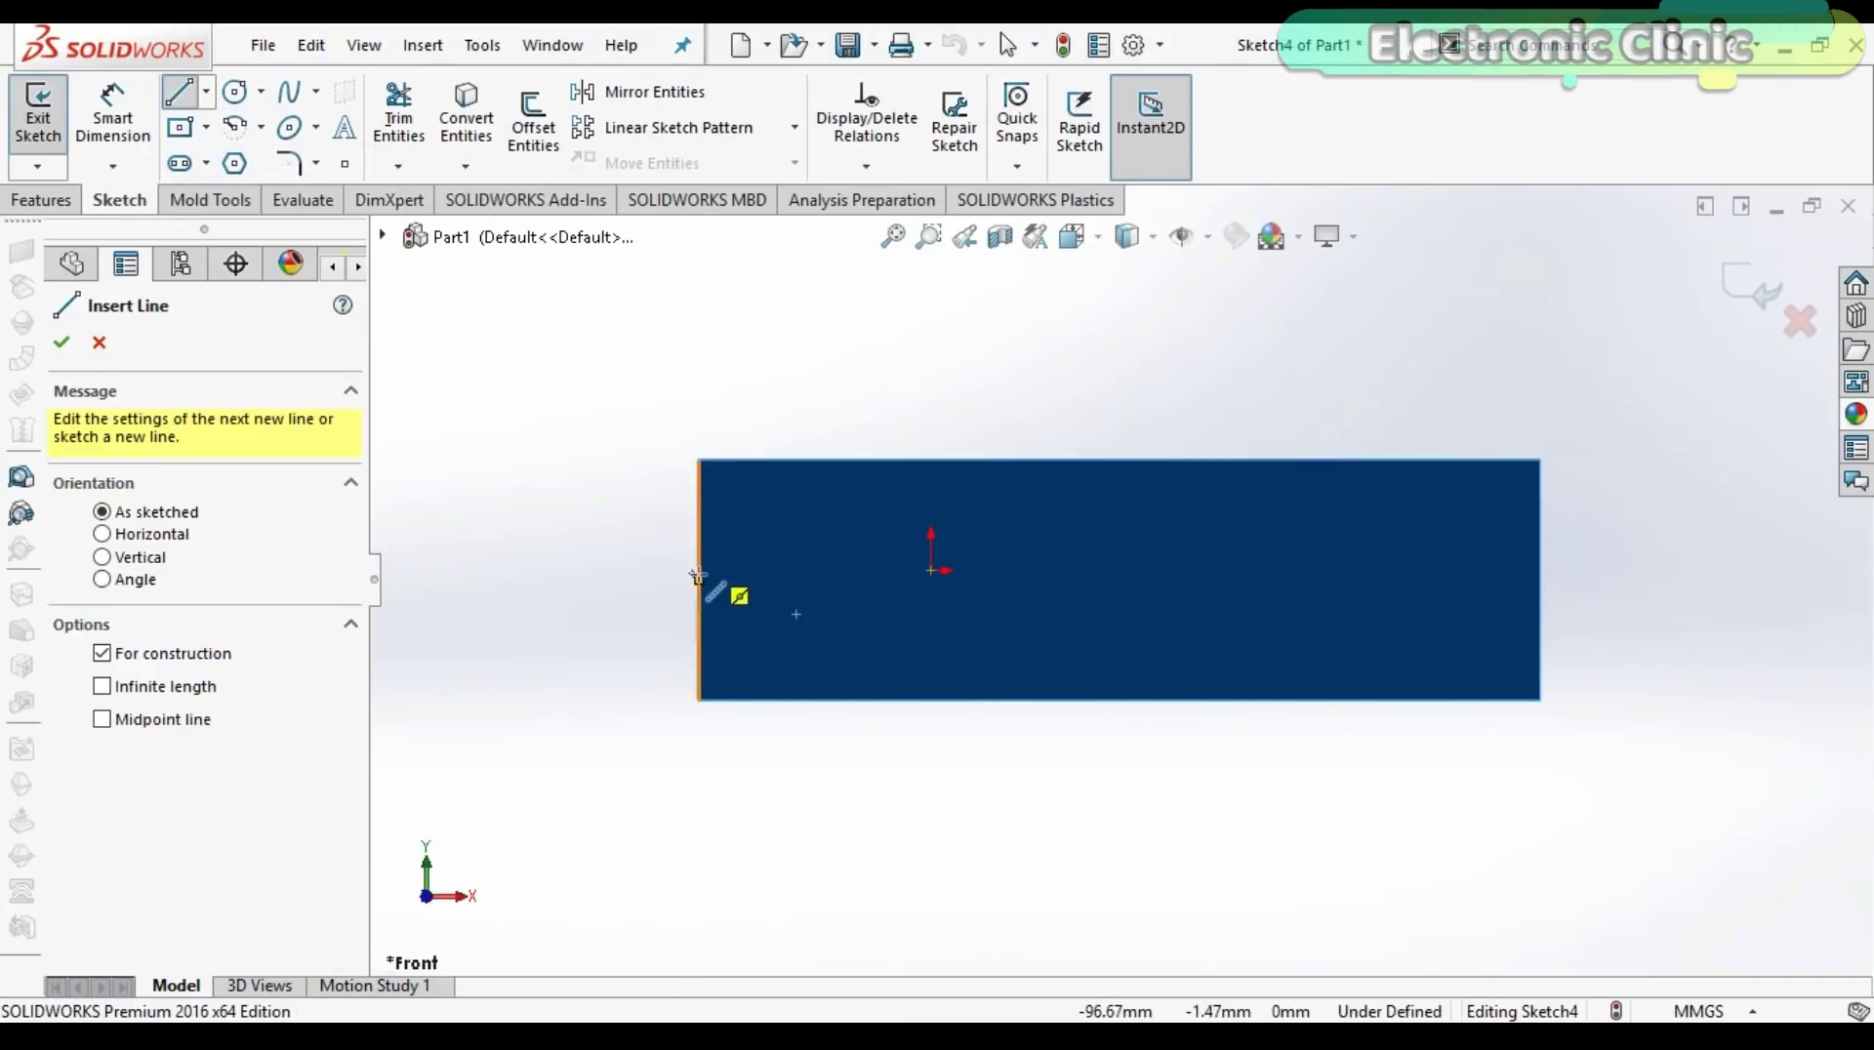
{"action": "left_click", "coordinate": [698, 576]}
{"action": "left_click", "coordinate": [1541, 576]}
{"action": "key", "text": "Escape"}
Draw a vertical construction line from the upper to the lower edge near the front face's left end.
{"action": "scroll", "coordinate": [781, 625], "scroll_direction": "down", "scroll_amount": 2}
{"action": "left_click", "coordinate": [206, 93]}
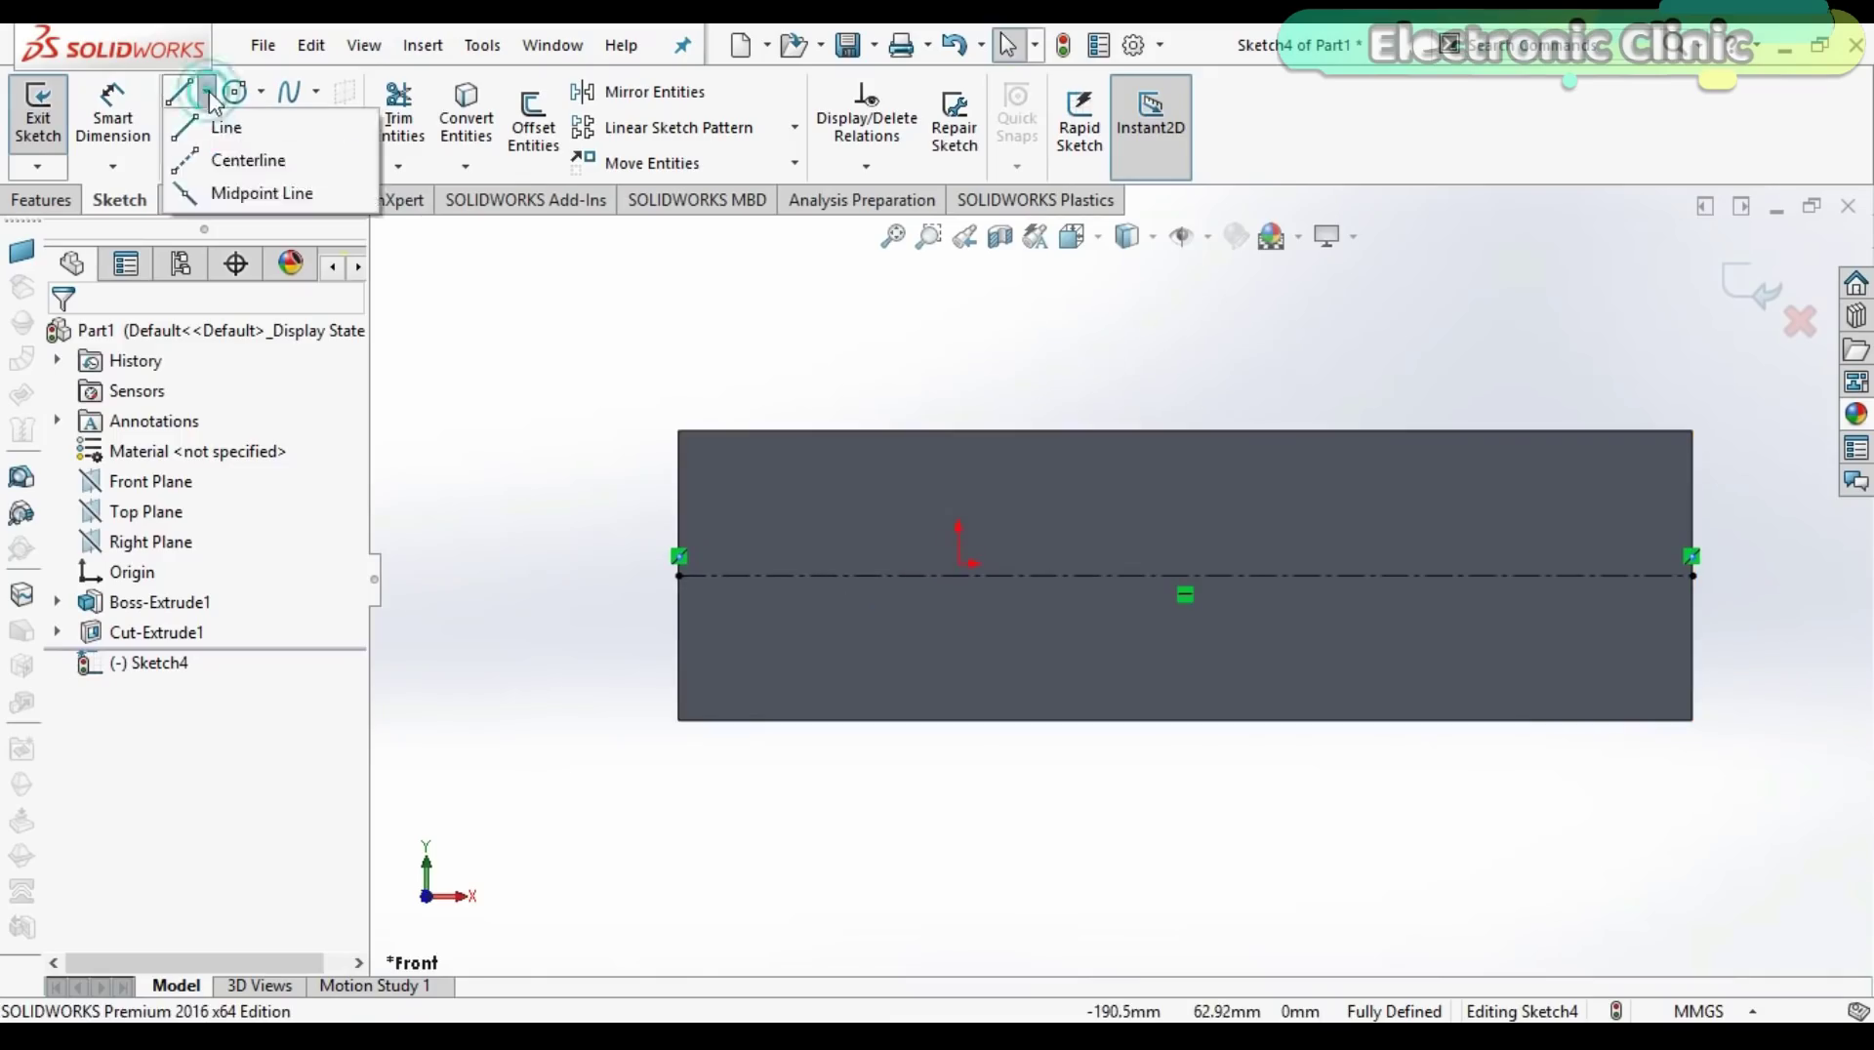
{"action": "left_click", "coordinate": [226, 127]}
{"action": "left_click", "coordinate": [737, 430]}
{"action": "left_click", "coordinate": [737, 720]}
{"action": "right_click", "coordinate": [861, 246]}
{"action": "left_click", "coordinate": [912, 355]}
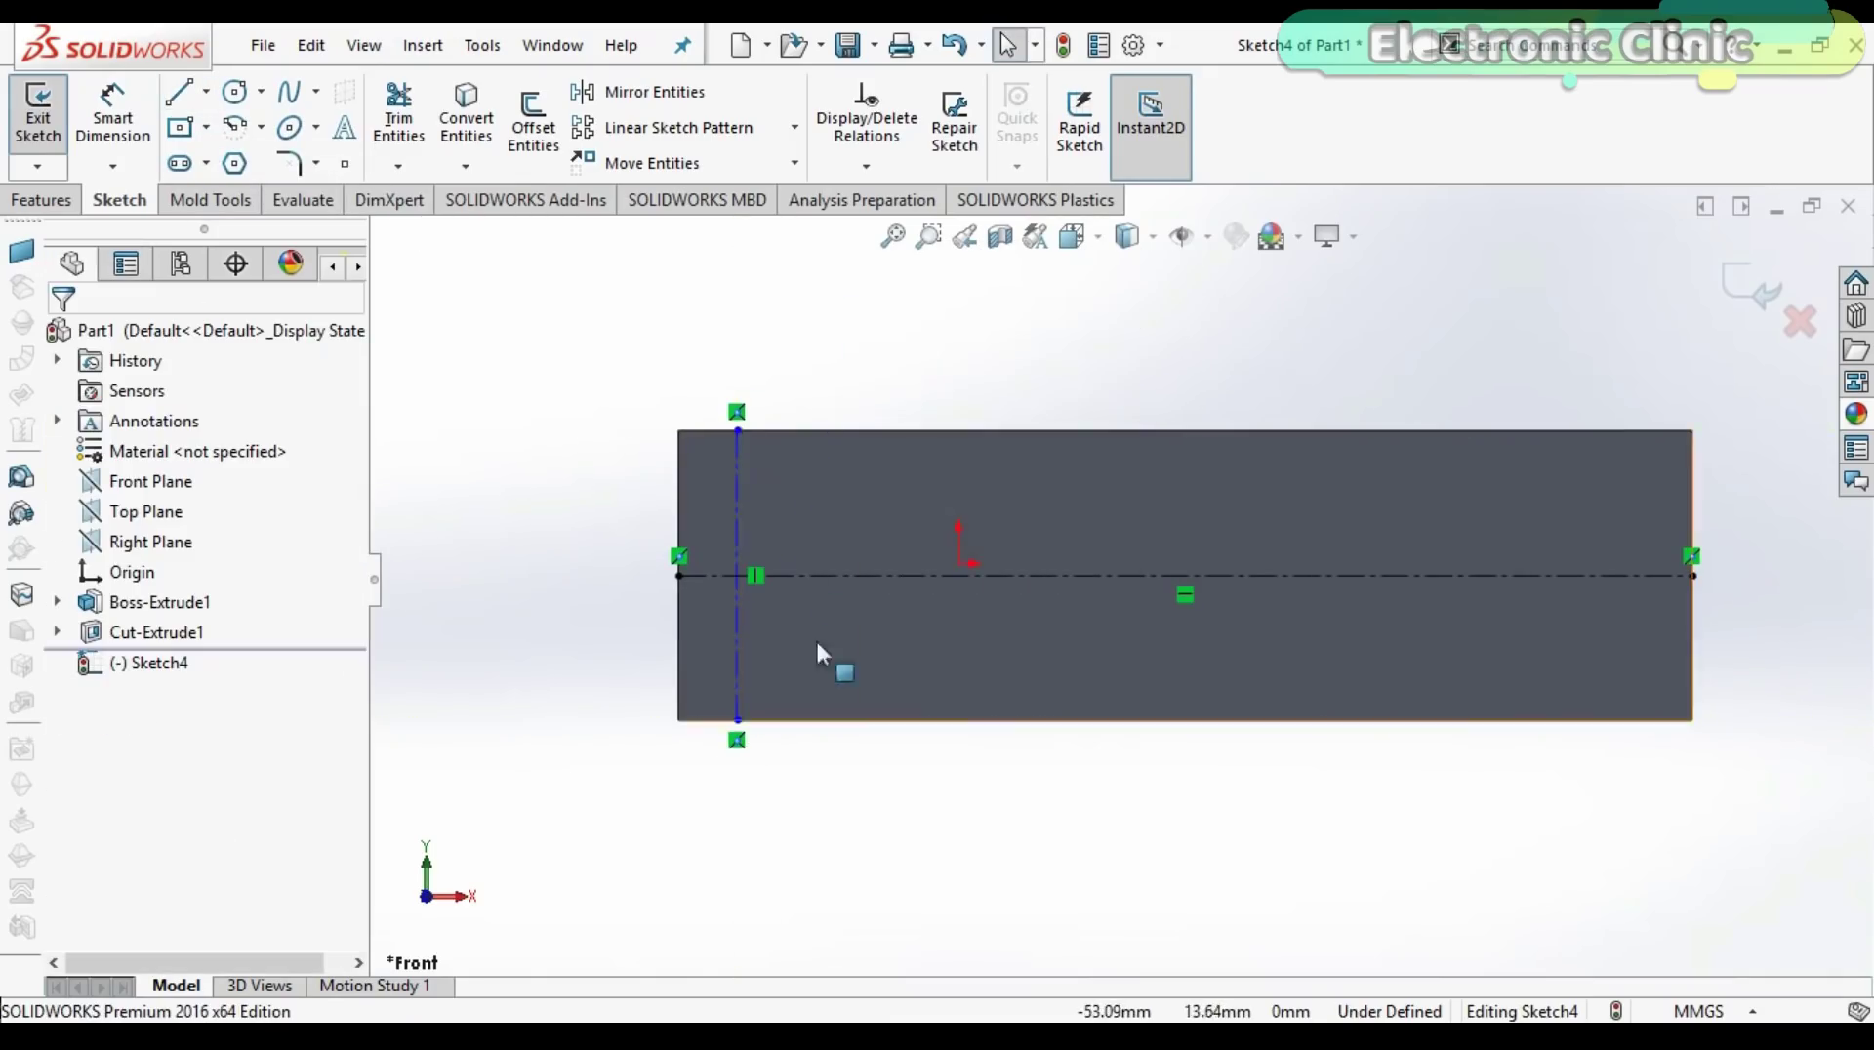
Dimension the vertical construction line 1 in from the front face's left edge.
{"action": "scroll", "coordinate": [822, 558], "scroll_direction": "down", "scroll_amount": 3}
{"action": "scroll", "coordinate": [858, 559], "scroll_direction": "up", "scroll_amount": 2}
{"action": "left_click", "coordinate": [137, 127]}
{"action": "left_click", "coordinate": [826, 514]}
{"action": "left_click", "coordinate": [754, 511]}
{"action": "left_click", "coordinate": [781, 400]}
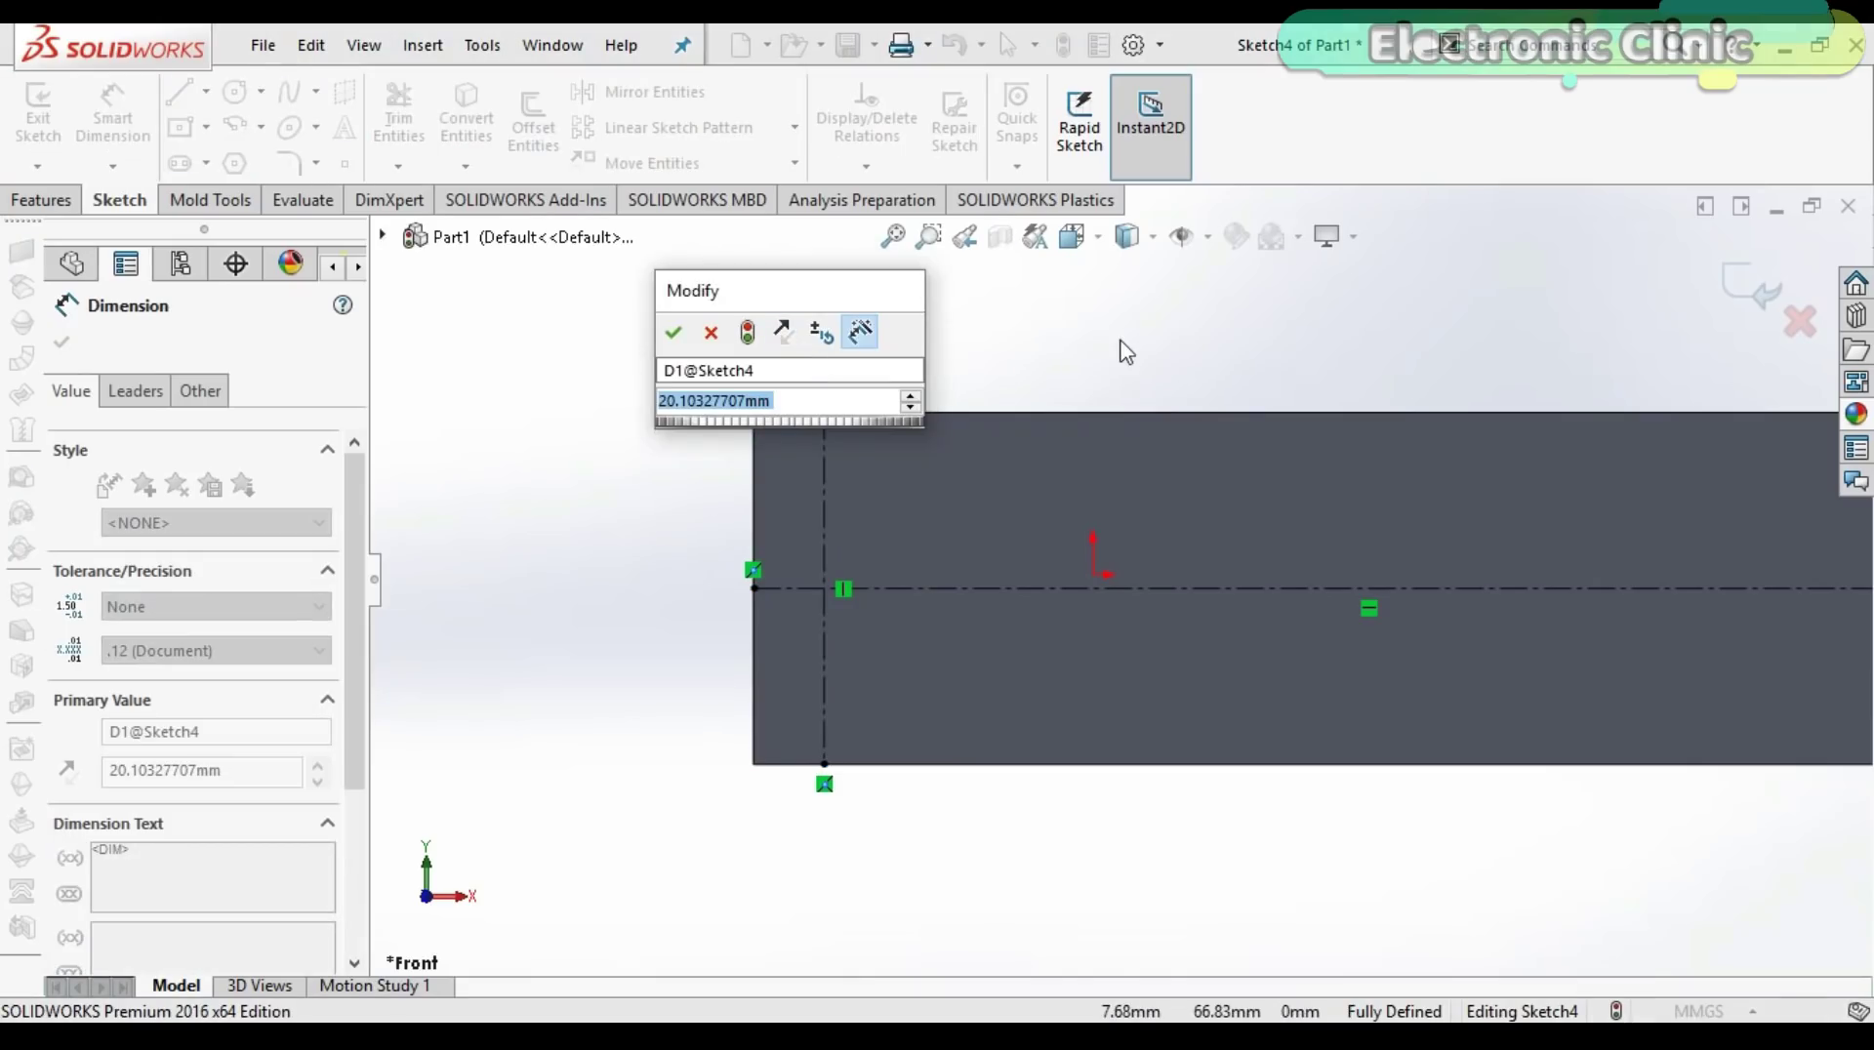
{"action": "type", "text": "1in"}
{"action": "key", "text": "Return"}
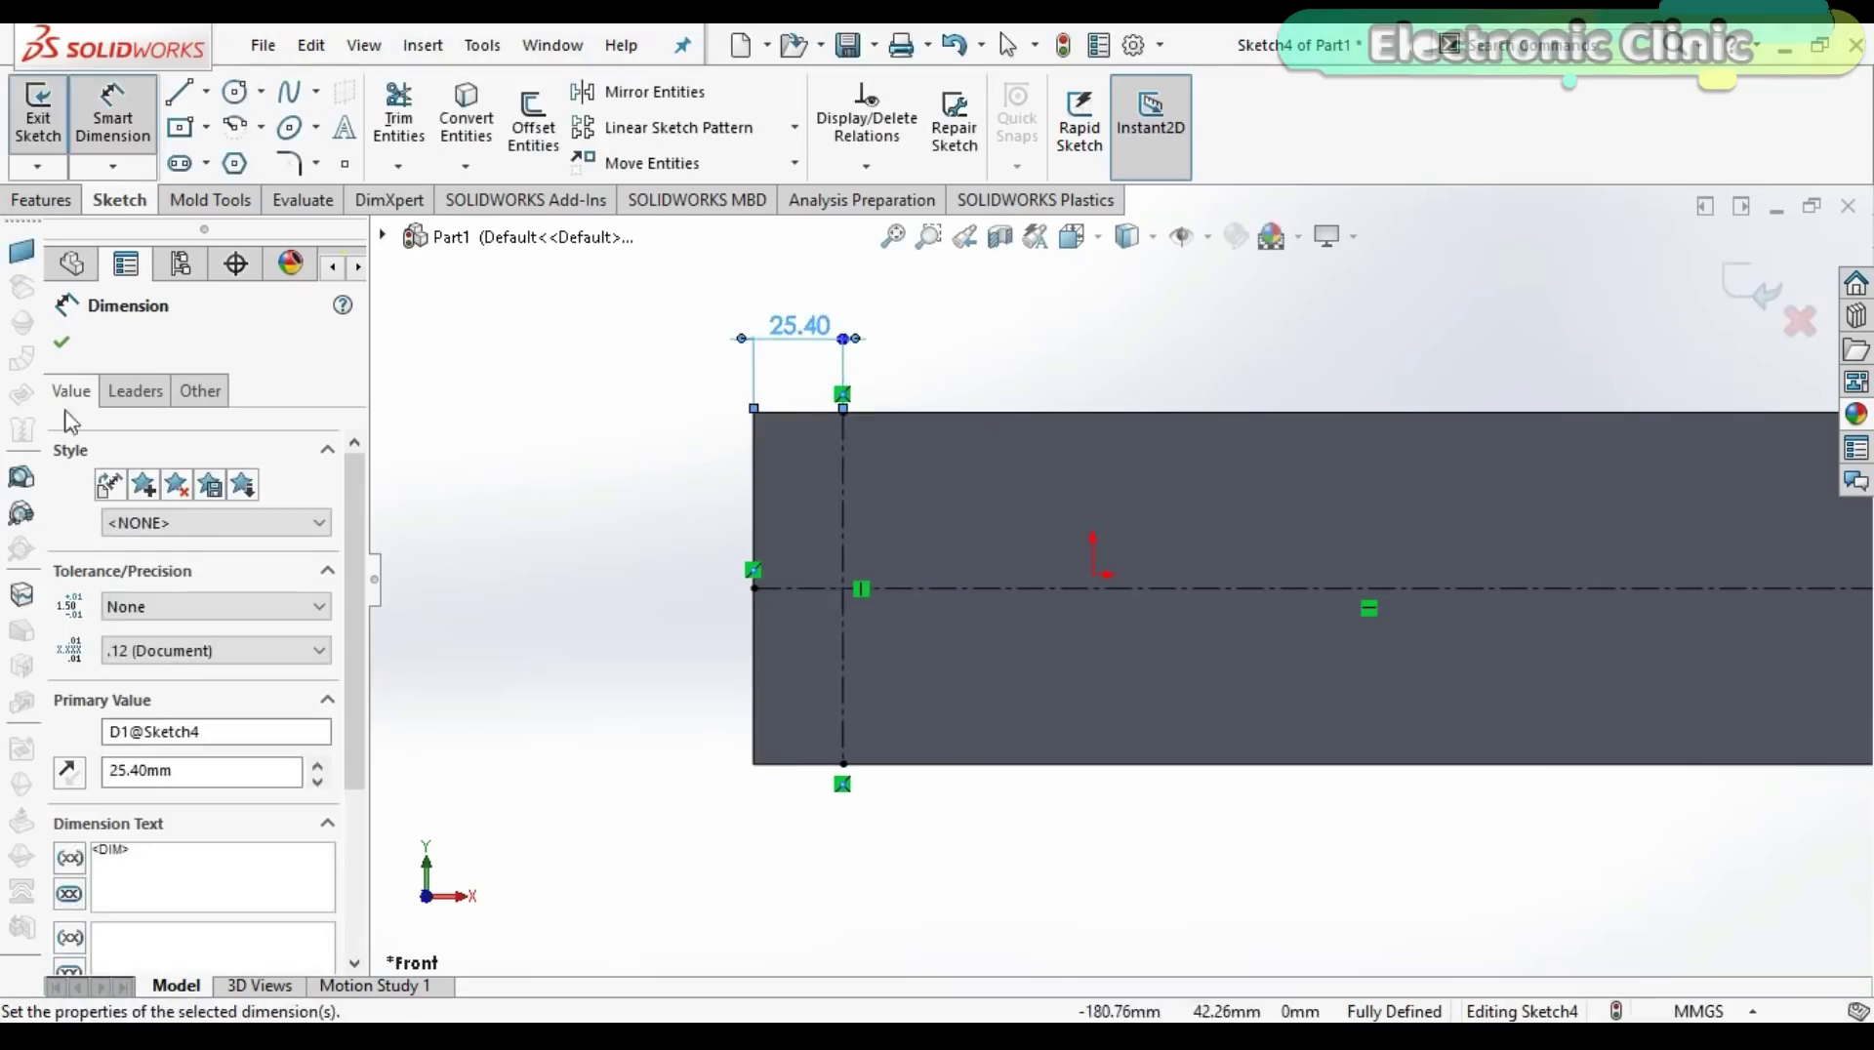
Draw a circle about 20 mm in diameter, centered where the vertical and horizontal construction lines cross.
{"action": "left_click", "coordinate": [234, 91]}
{"action": "left_click", "coordinate": [843, 588]}
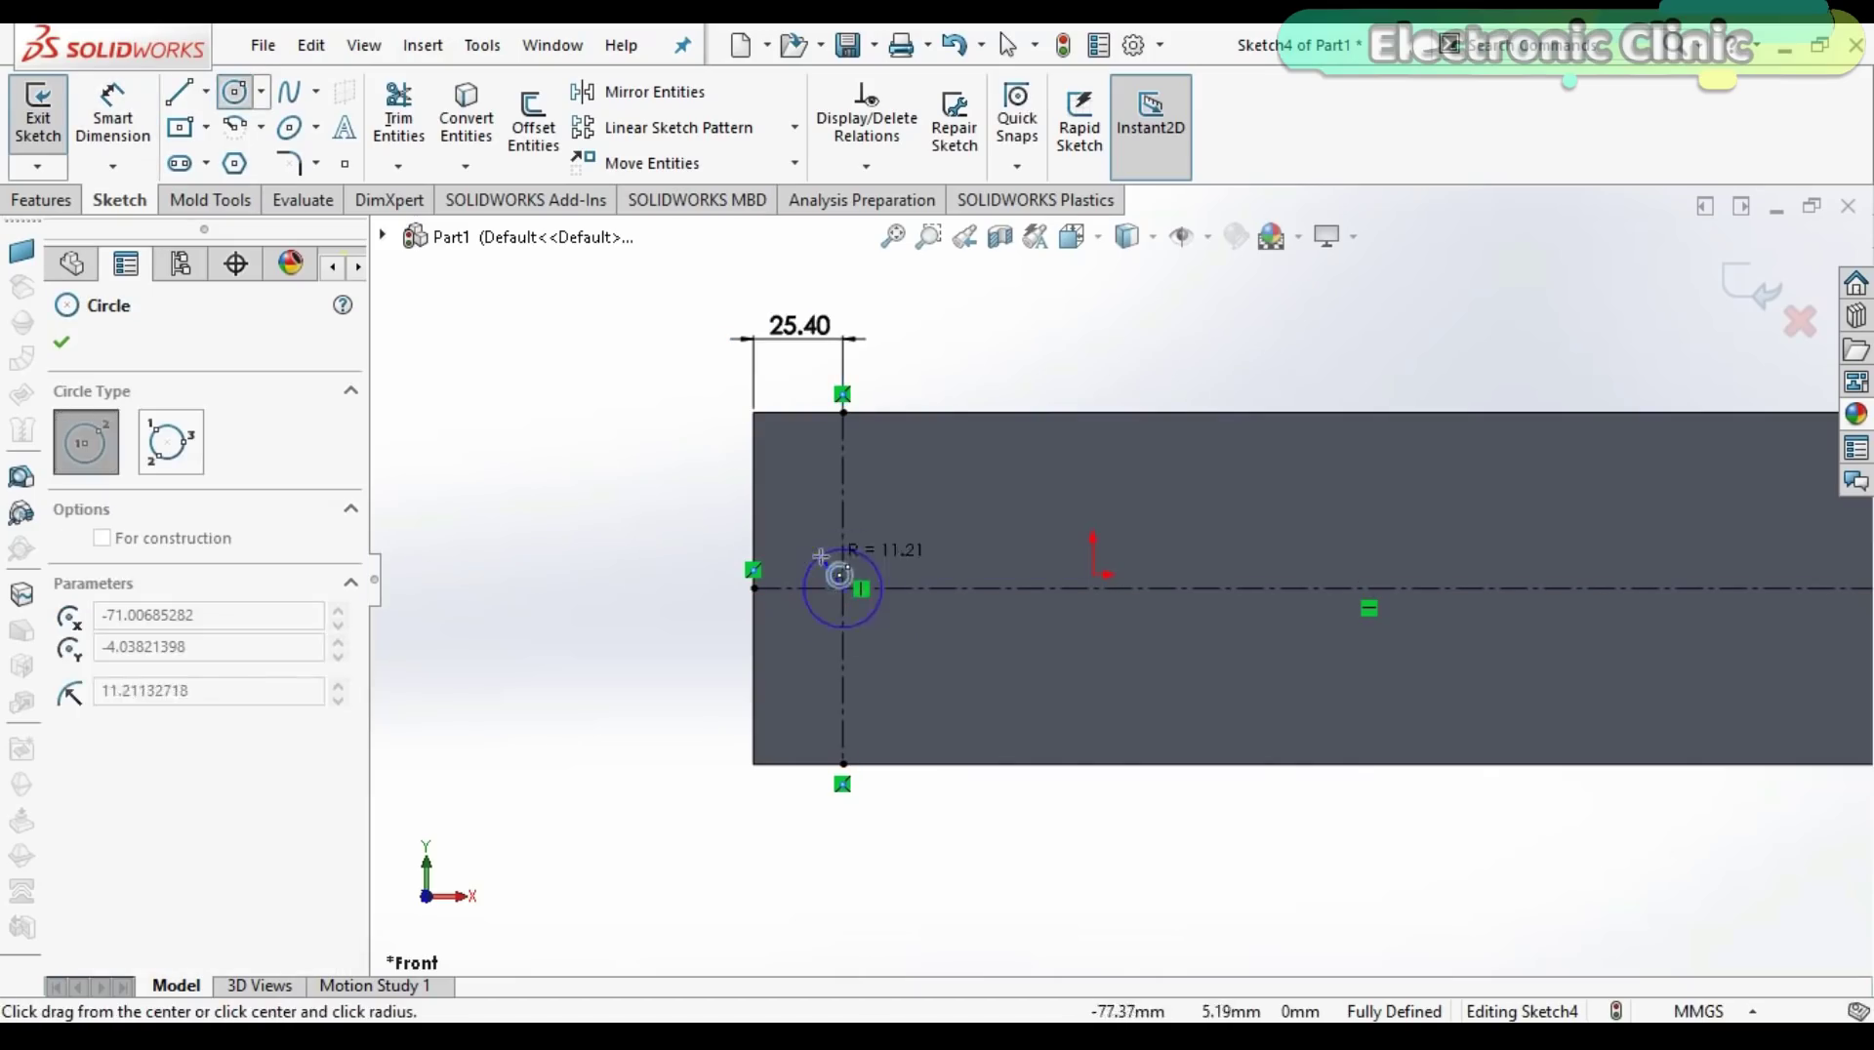
{"action": "left_click", "coordinate": [819, 564]}
Dimension the circle's diameter to 10 mm.
{"action": "left_click", "coordinate": [112, 112]}
{"action": "left_click", "coordinate": [869, 570]}
{"action": "left_click", "coordinate": [837, 873]}
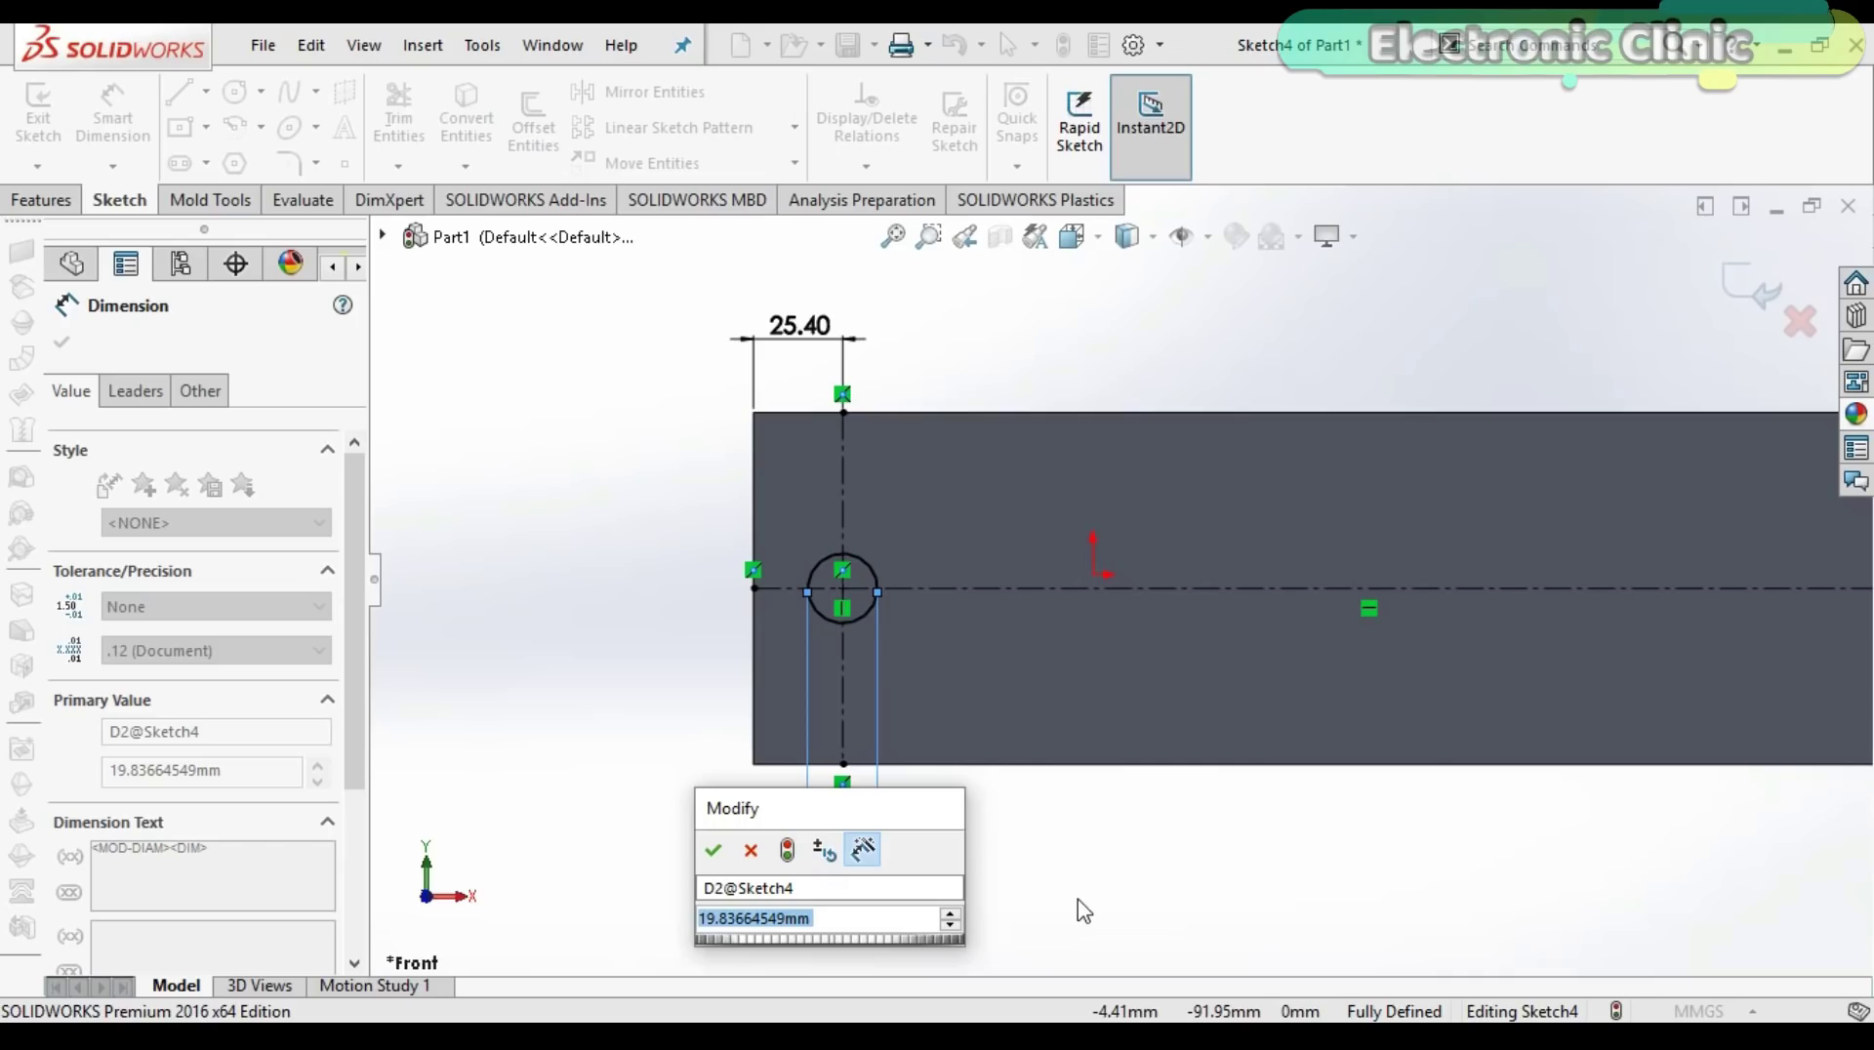
{"action": "type", "text": "8"}
{"action": "key", "text": "Return"}
{"action": "left_click", "coordinate": [849, 846]}
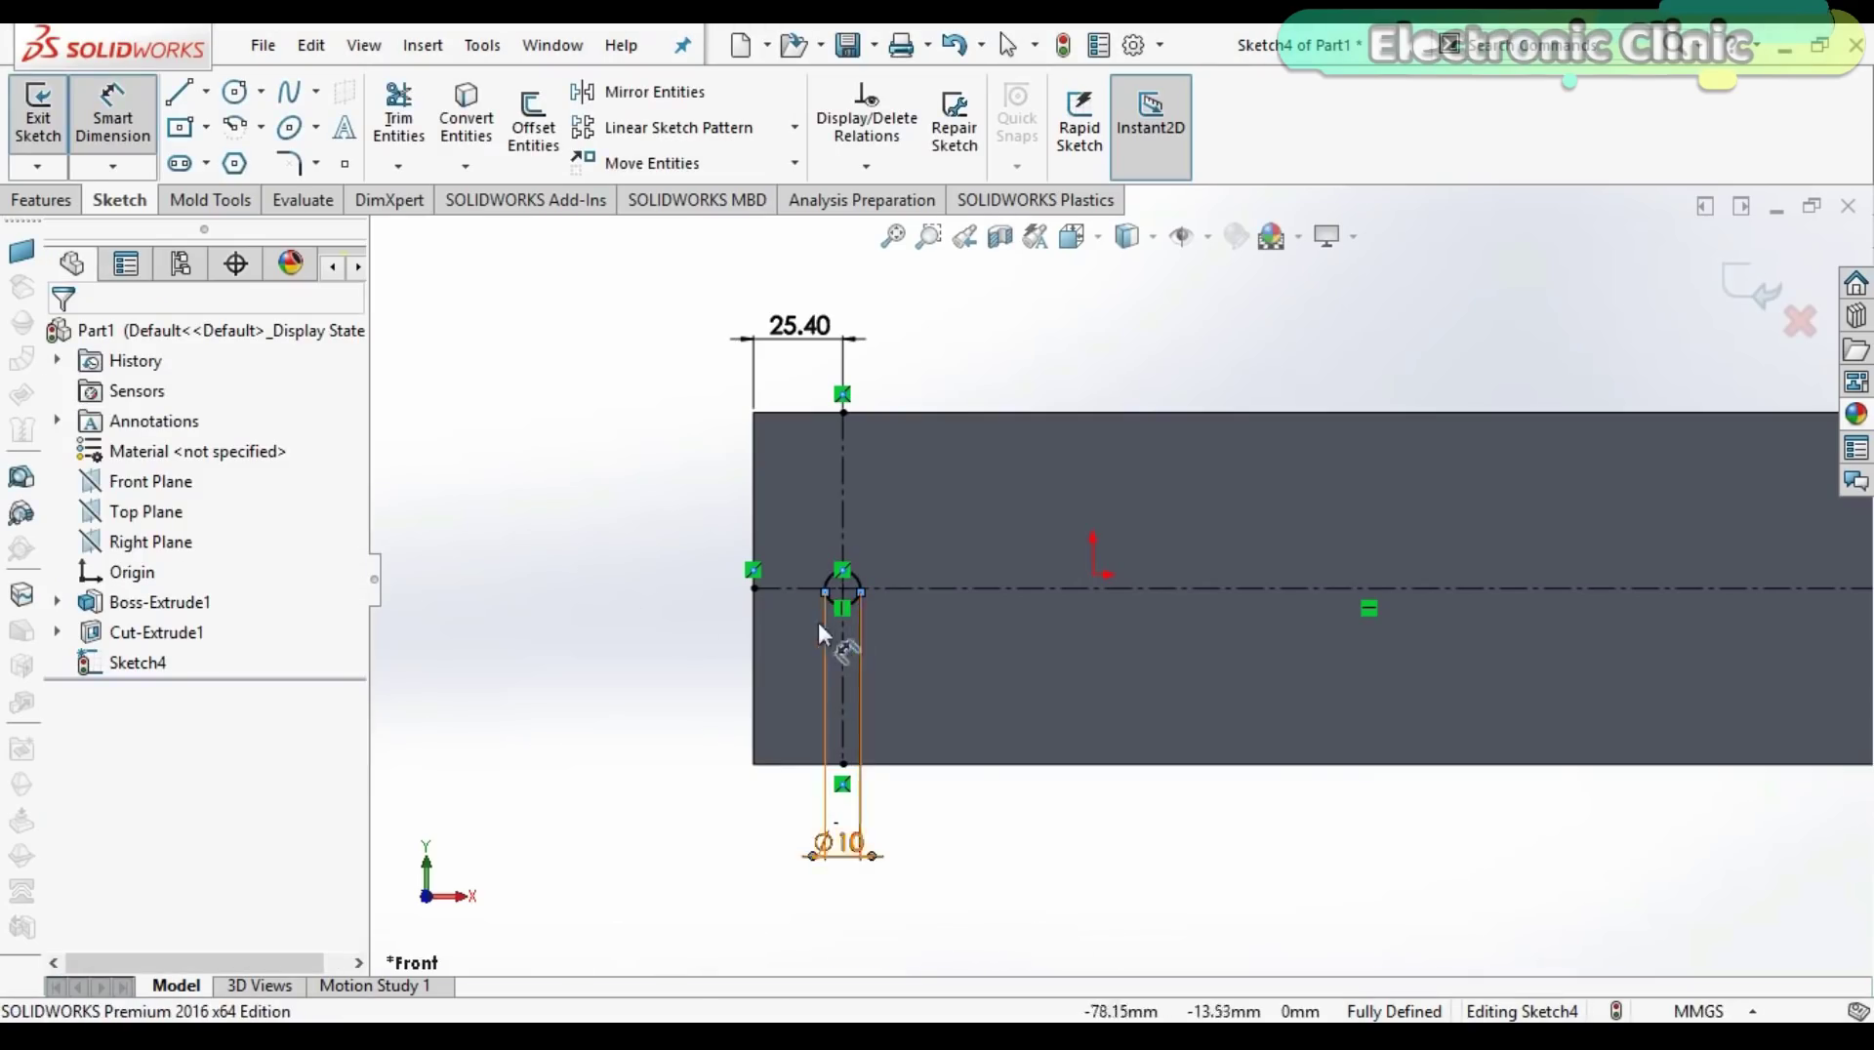
Draw a vertical centerline between the midpoints of the front face's long upper and lower edges.
{"action": "scroll", "coordinate": [670, 627], "scroll_direction": "down", "scroll_amount": 2}
{"action": "scroll", "coordinate": [837, 586], "scroll_direction": "up", "scroll_amount": 6}
{"action": "scroll", "coordinate": [1102, 626], "scroll_direction": "down", "scroll_amount": 3}
{"action": "left_click", "coordinate": [205, 92]}
{"action": "left_click", "coordinate": [256, 159]}
{"action": "left_click", "coordinate": [1109, 408]}
{"action": "left_click", "coordinate": [1110, 662]}
{"action": "key", "text": "Escape"}
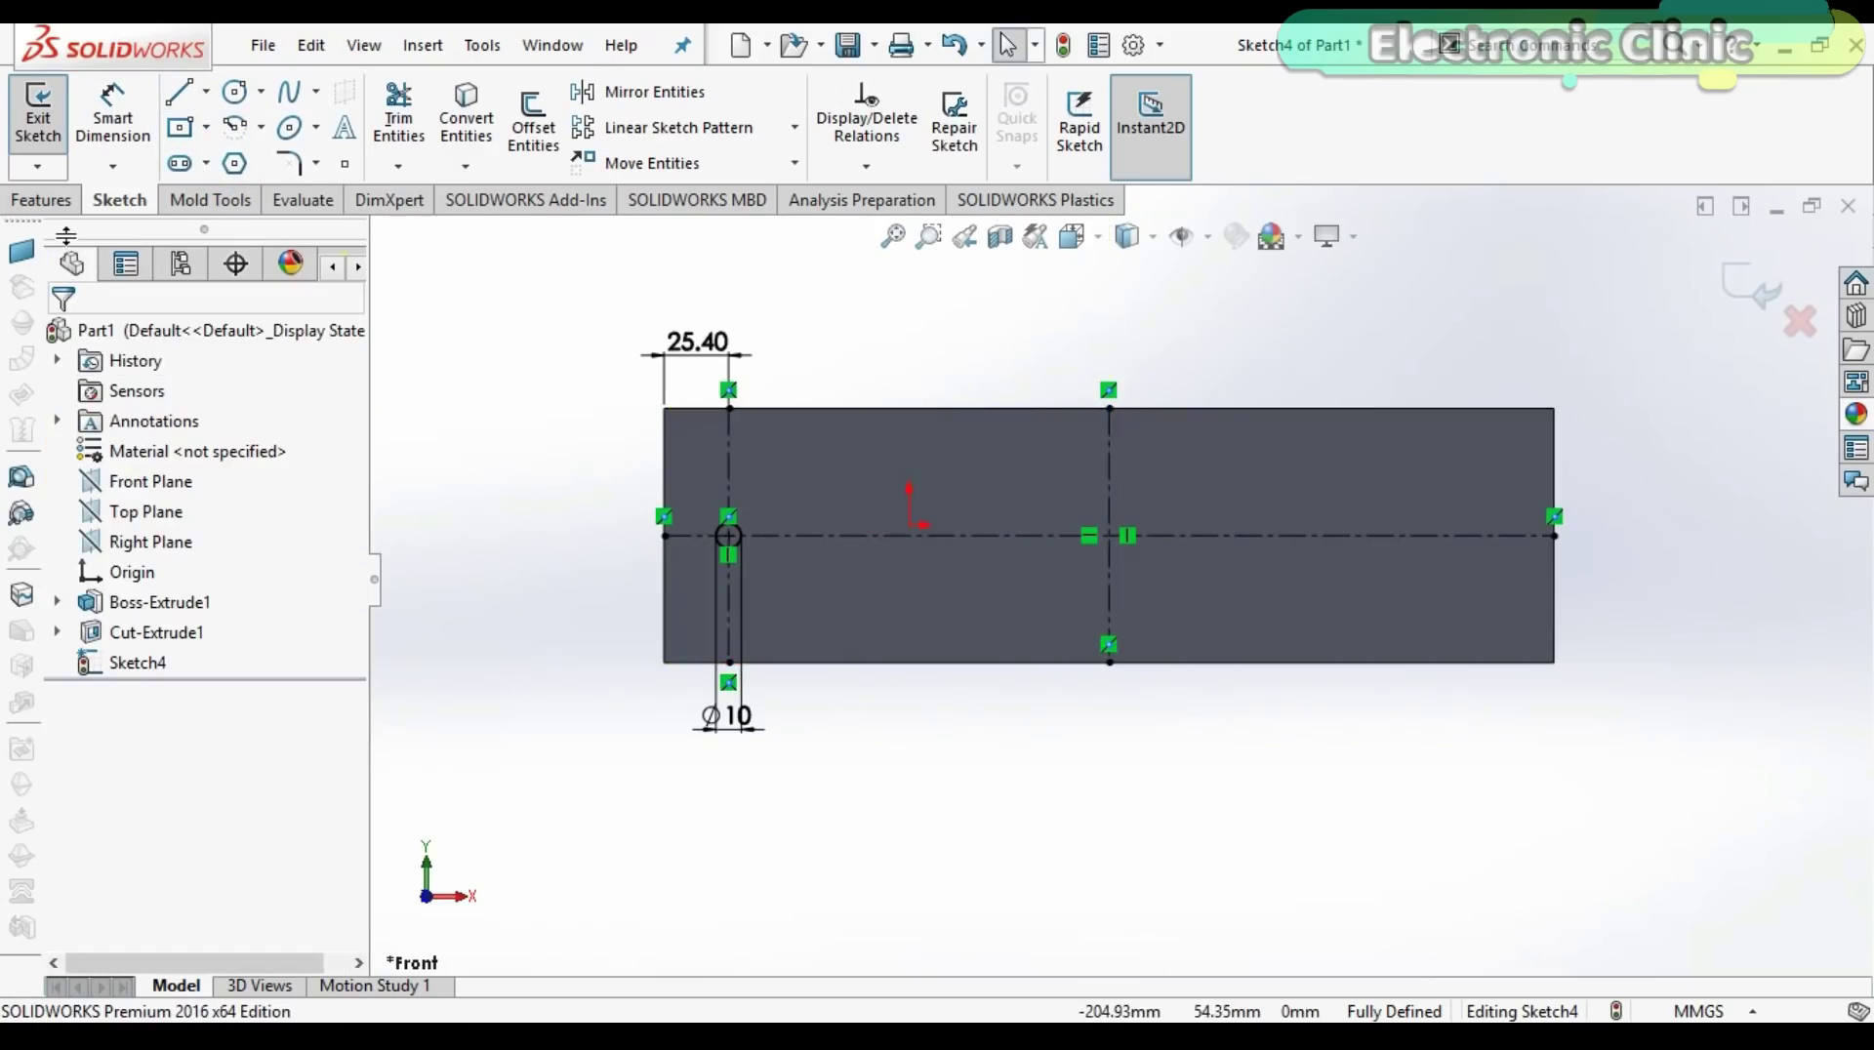
Mirror the 10 mm circle about the middle vertical centerline, keeping a copy.
{"action": "left_click", "coordinate": [739, 537]}
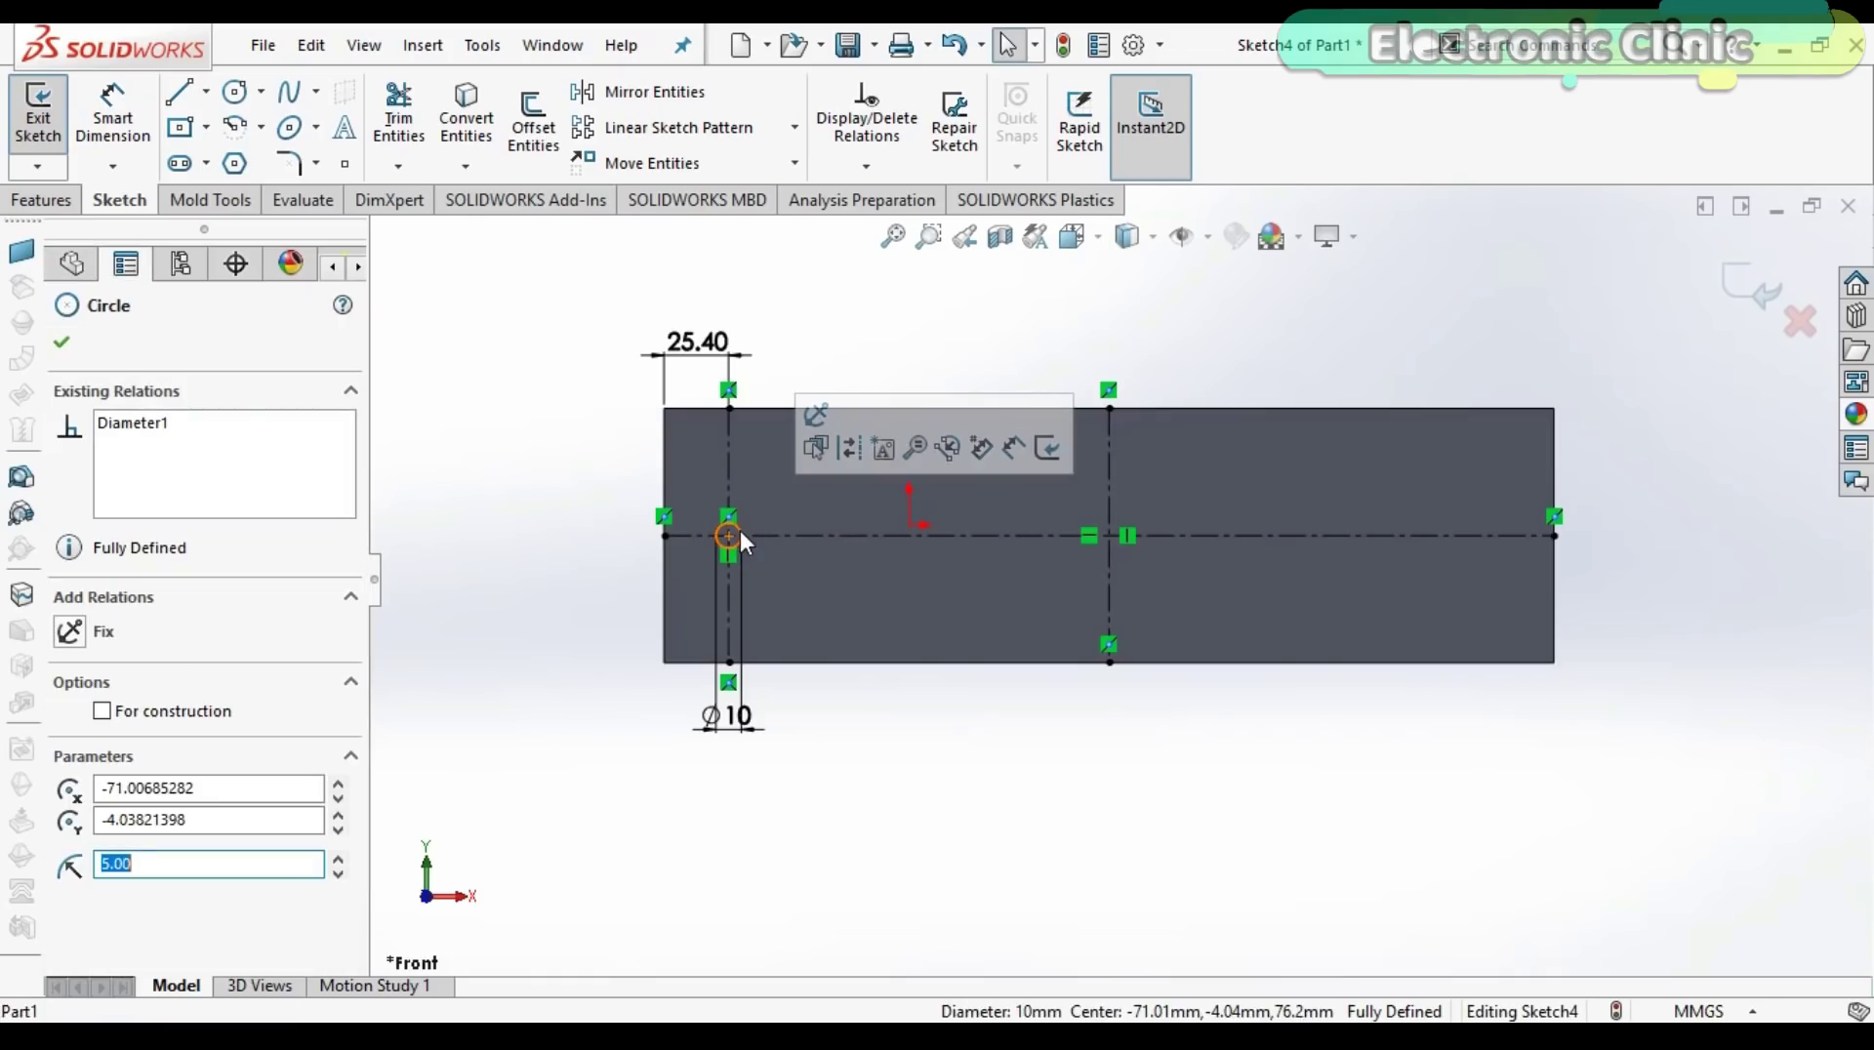
{"action": "left_click", "coordinate": [639, 91]}
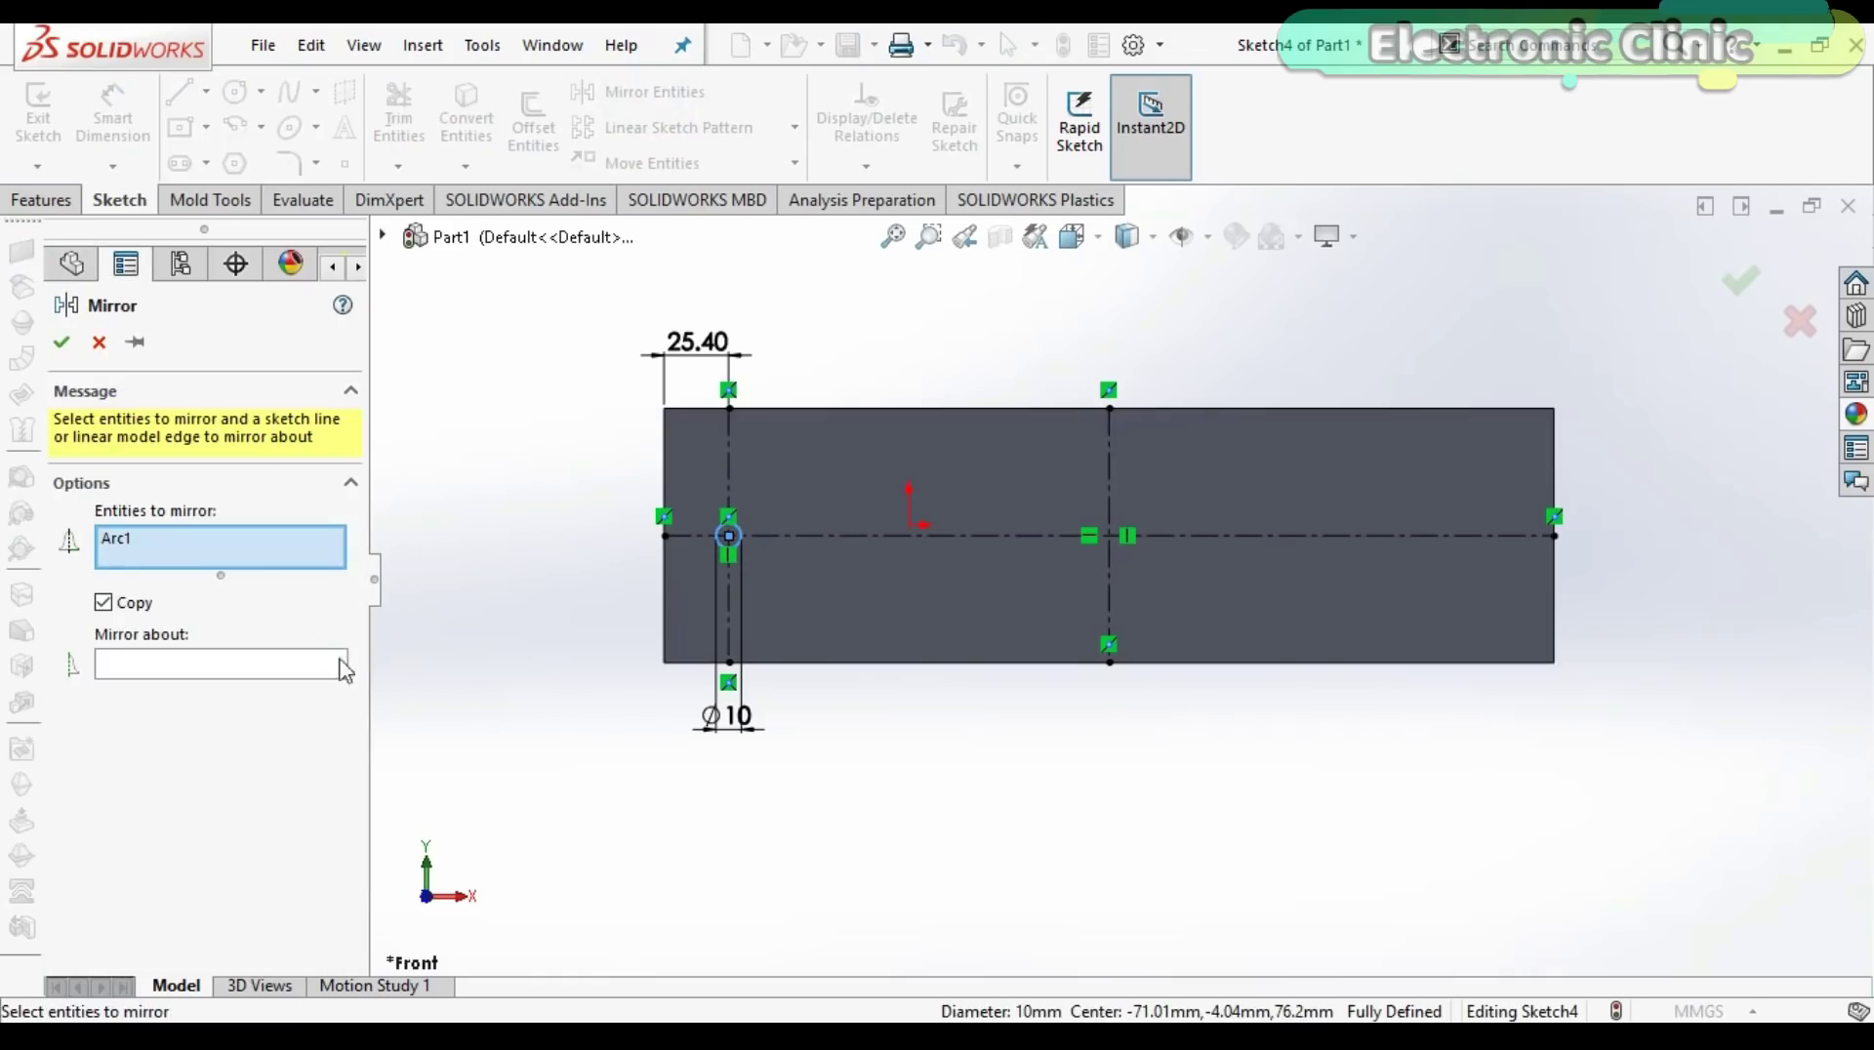
{"action": "left_click", "coordinate": [309, 654]}
{"action": "left_click", "coordinate": [1110, 448]}
{"action": "left_click", "coordinate": [61, 342]}
{"action": "scroll", "coordinate": [939, 645], "scroll_direction": "up", "scroll_amount": 2}
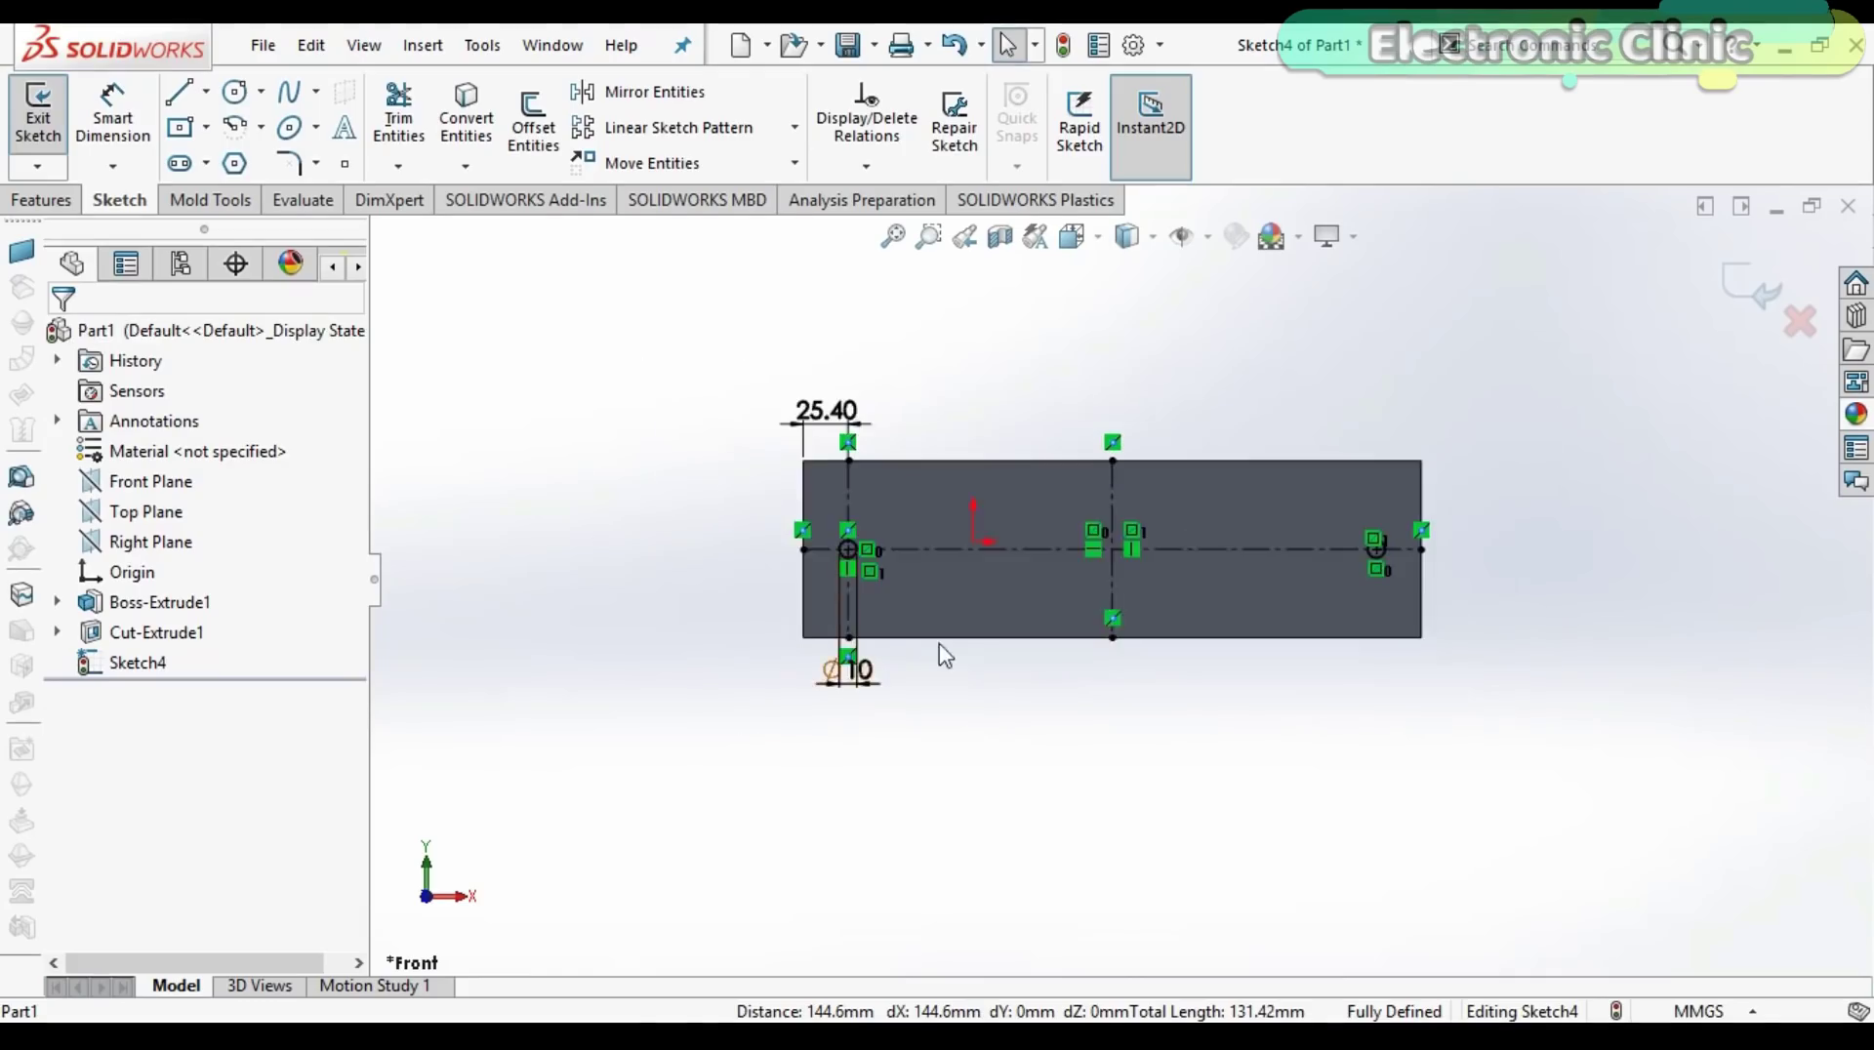
Cut both 10 mm circles through the front wall with a blind extruded cut 12.20 mm deep.
{"action": "left_click", "coordinate": [40, 199]}
{"action": "left_click", "coordinate": [417, 117]}
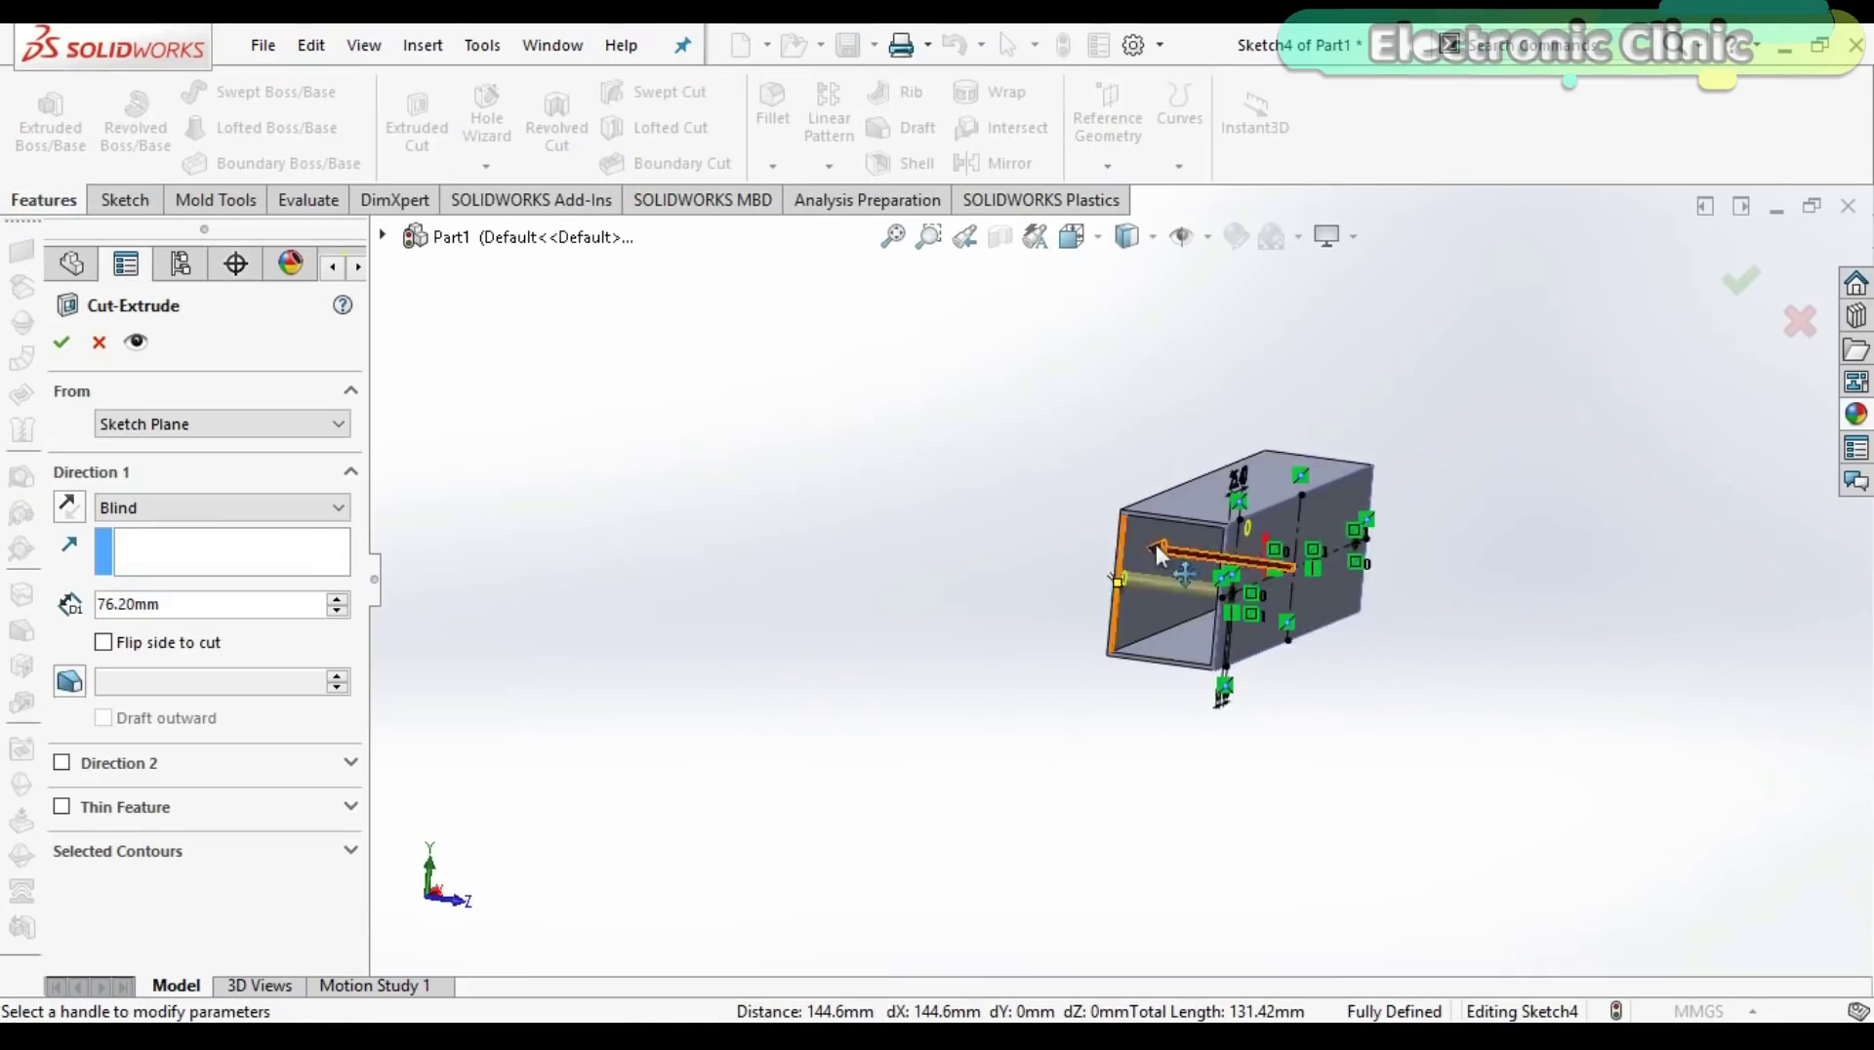
{"action": "scroll", "coordinate": [1094, 573], "scroll_direction": "down", "scroll_amount": 5}
{"action": "left_click", "coordinate": [869, 440]}
{"action": "left_click", "coordinate": [1139, 481]}
{"action": "scroll", "coordinate": [986, 543], "scroll_direction": "up", "scroll_amount": 2}
{"action": "middle_click_drag", "start_coordinate": [986, 543], "coordinate": [878, 556]}
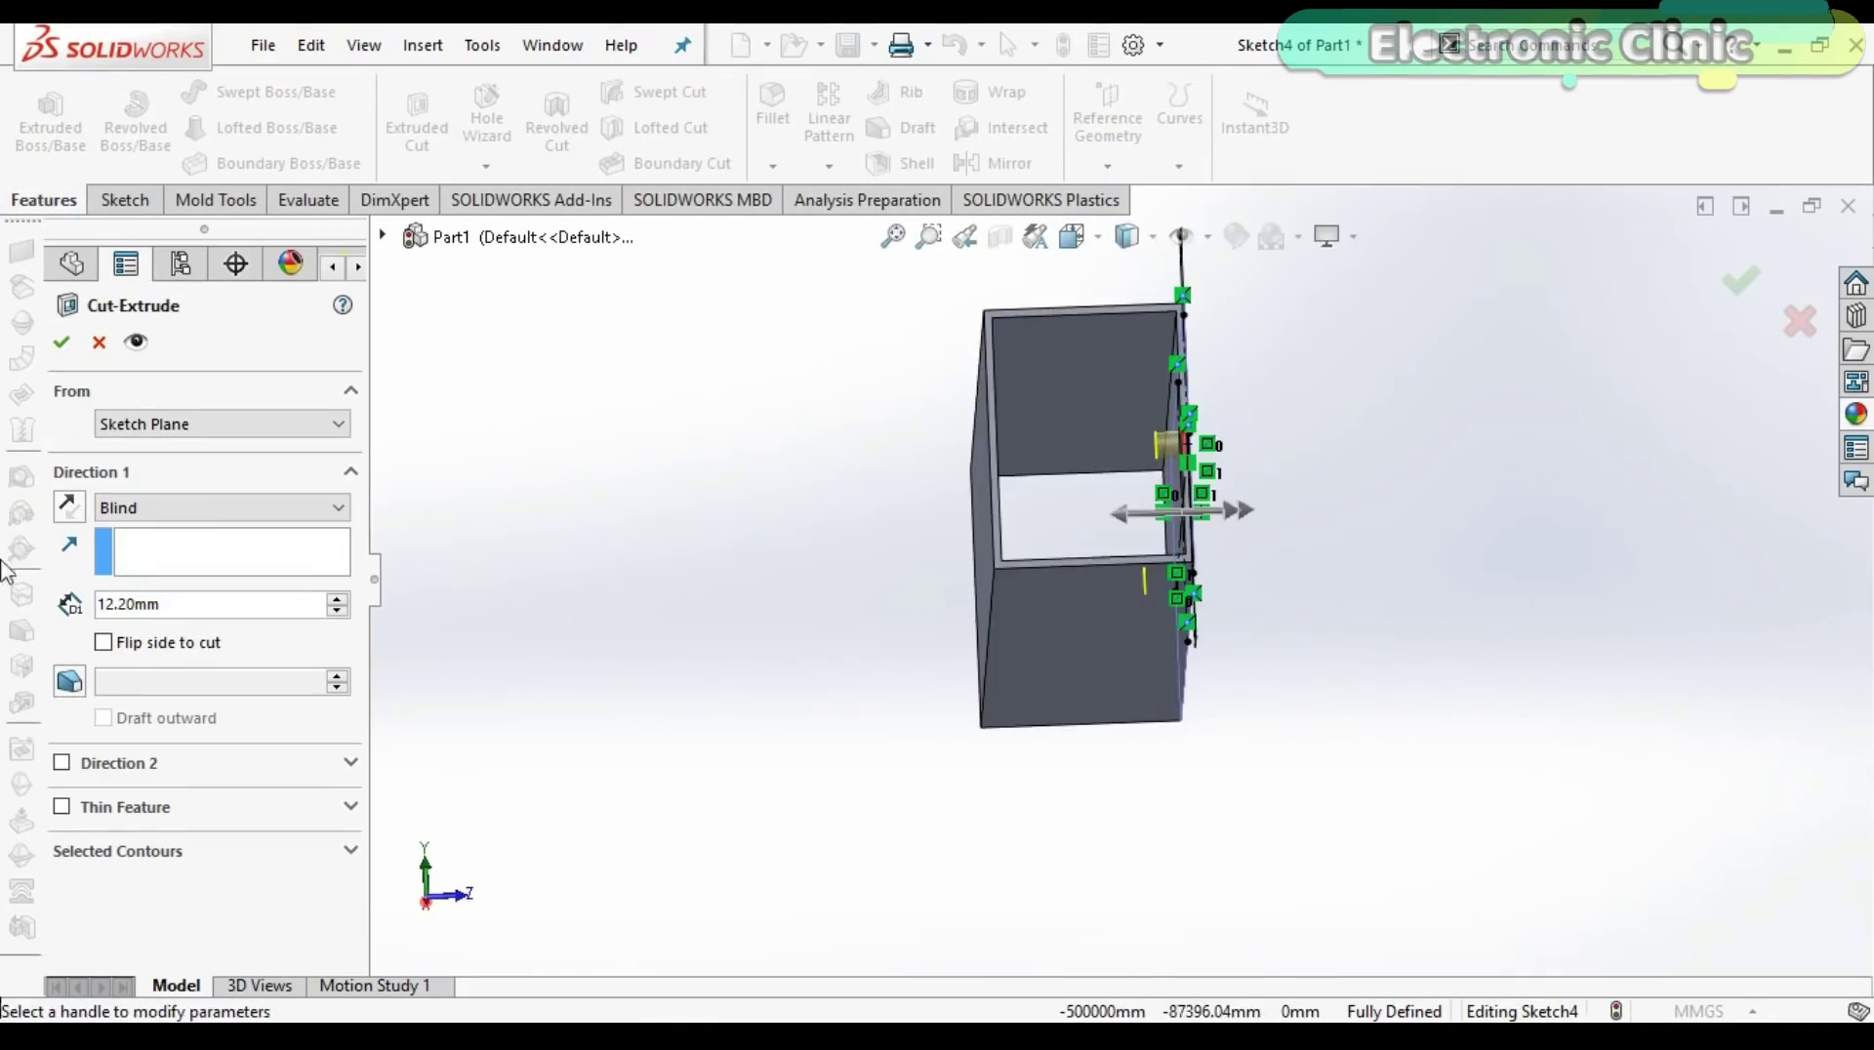
{"action": "key", "text": "Return"}
{"action": "scroll", "coordinate": [1034, 537], "scroll_direction": "up", "scroll_amount": 4}
{"action": "middle_click_drag", "start_coordinate": [1071, 603], "coordinate": [941, 223]}
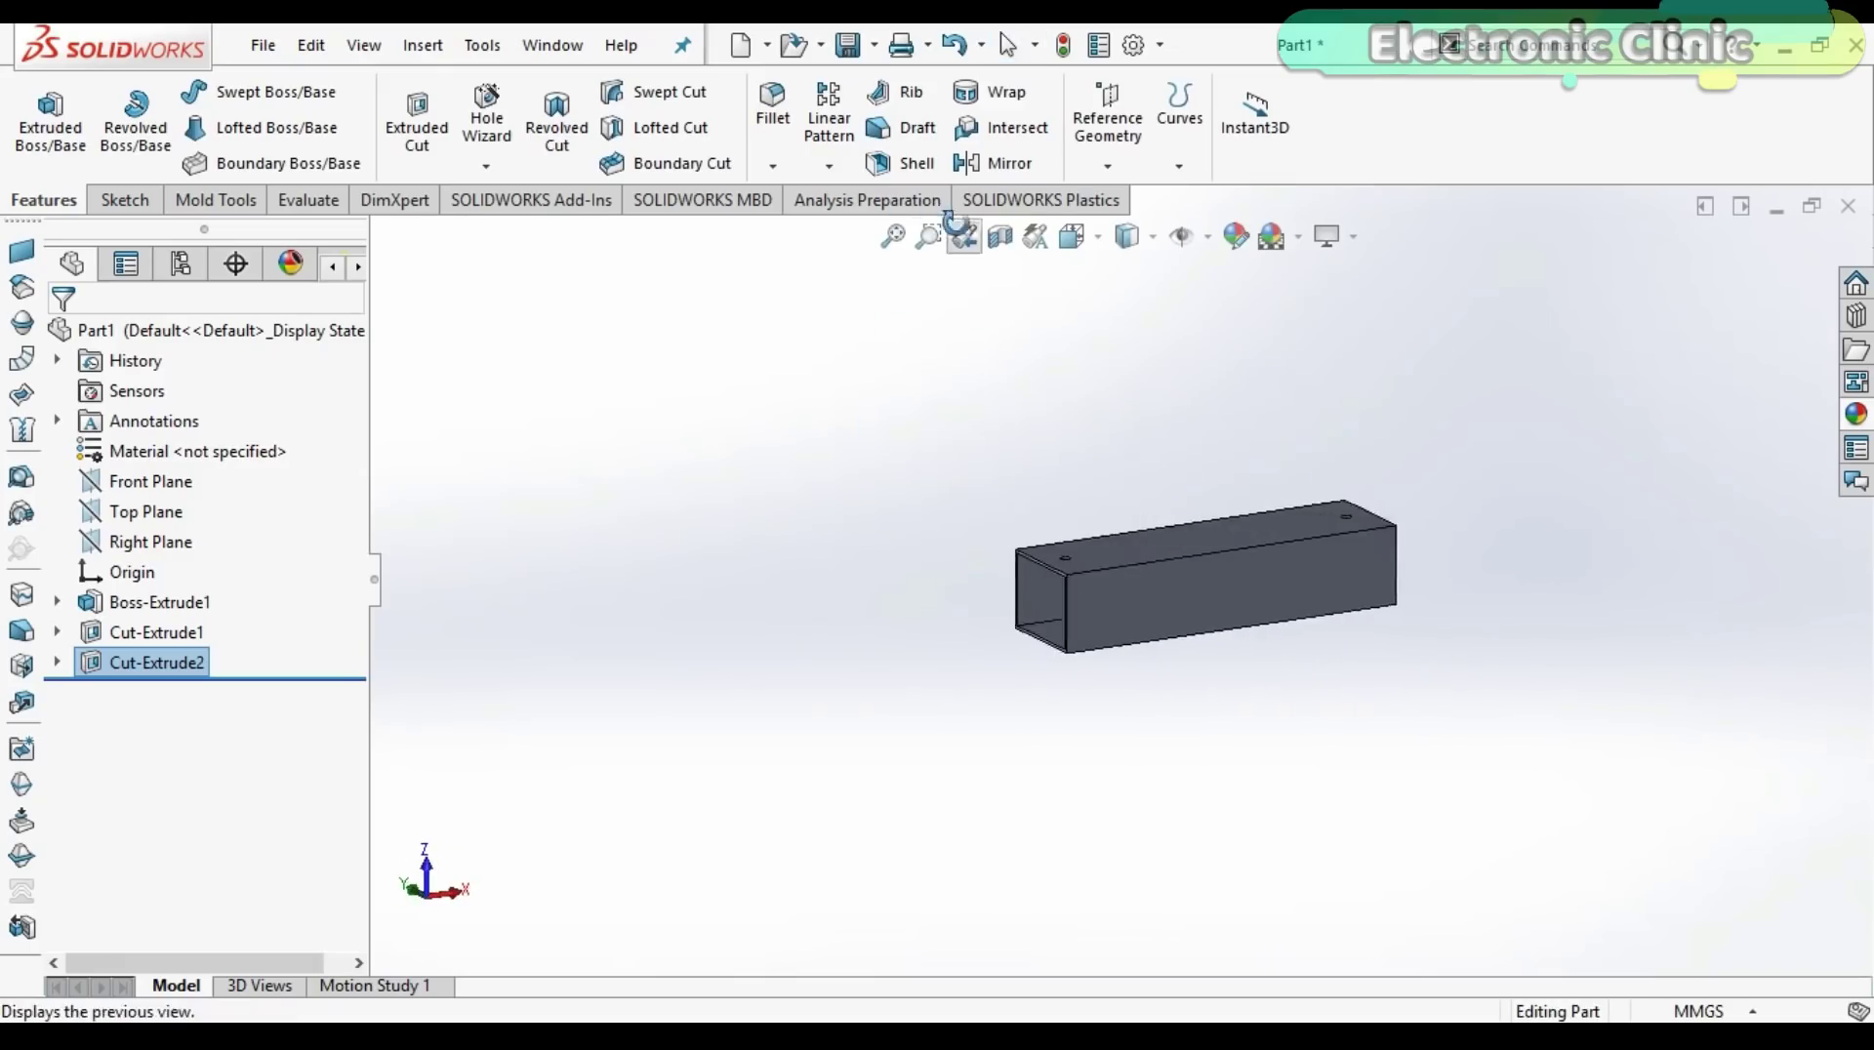
Examine the hollow box, its open end and the two holes from several angles.
{"action": "scroll", "coordinate": [1229, 590], "scroll_direction": "down", "scroll_amount": 4}
{"action": "scroll", "coordinate": [1050, 537], "scroll_direction": "up", "scroll_amount": 5}
{"action": "scroll", "coordinate": [1269, 820], "scroll_direction": "down", "scroll_amount": 2}
{"action": "scroll", "coordinate": [1210, 715], "scroll_direction": "up", "scroll_amount": 1}
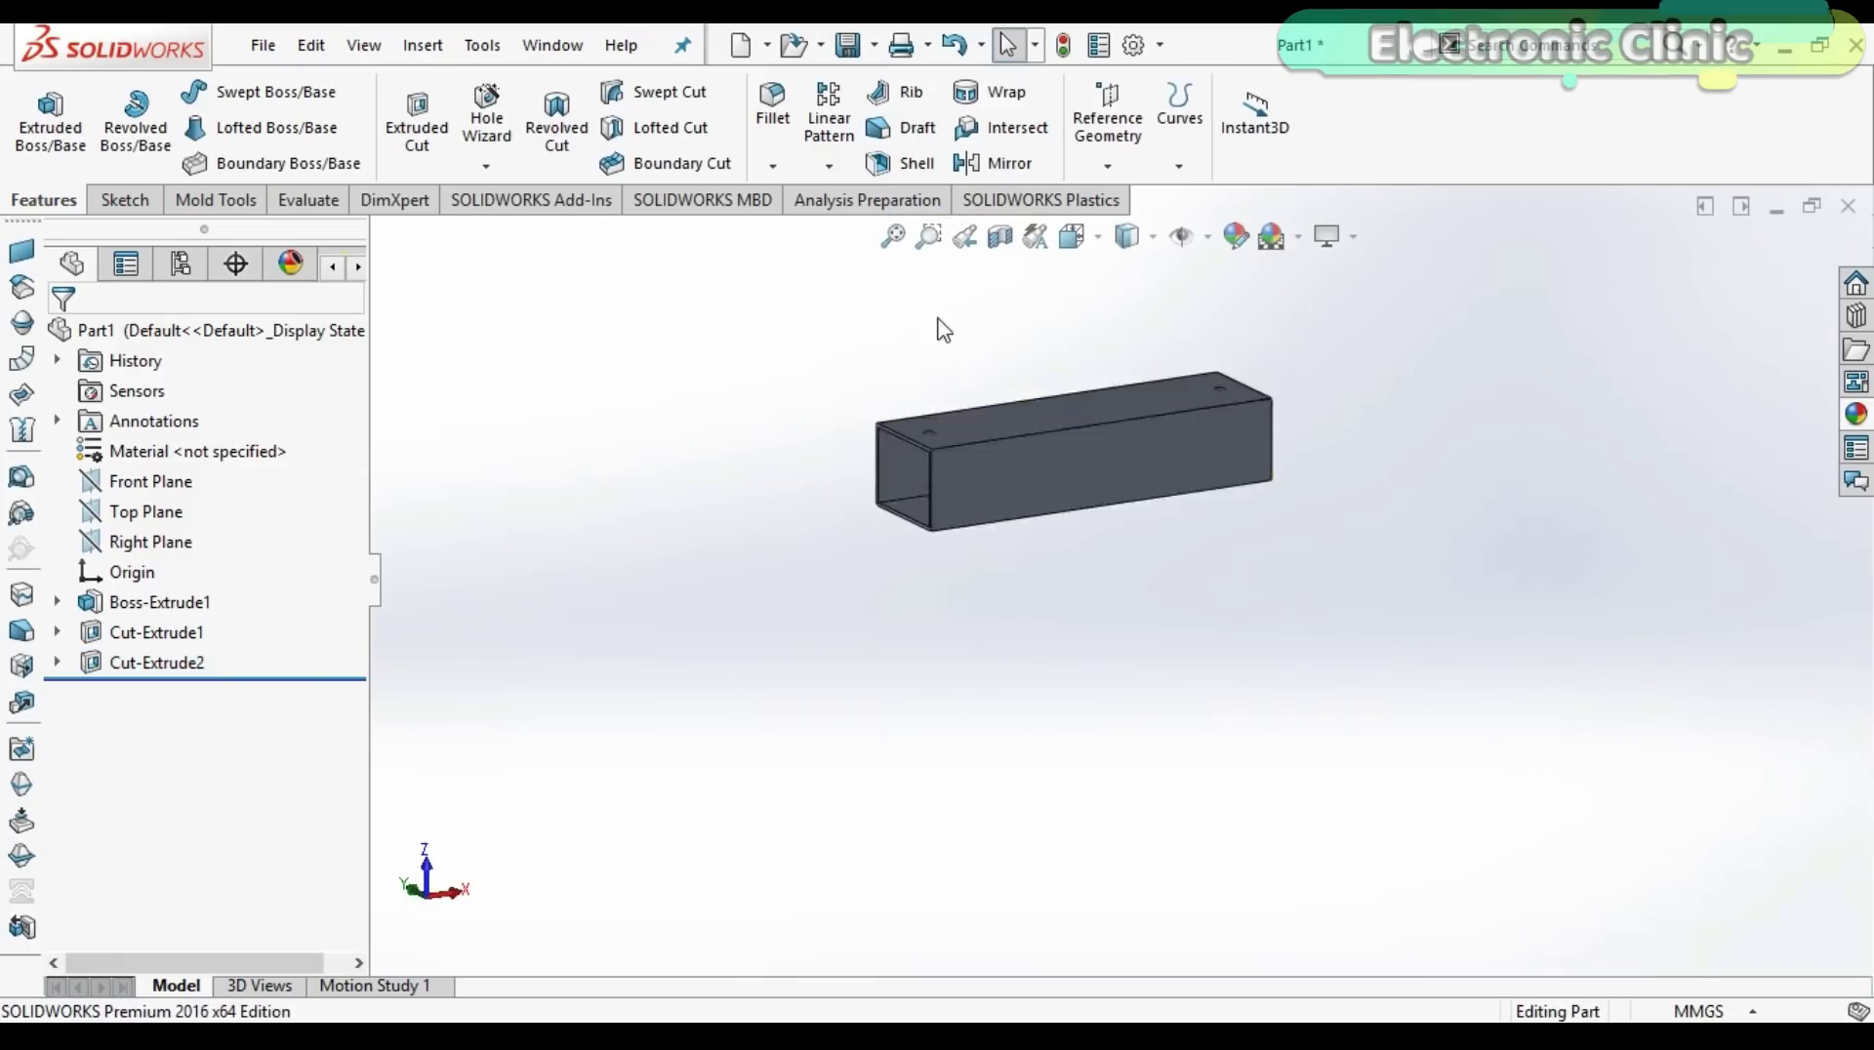
{"action": "scroll", "coordinate": [947, 348], "scroll_direction": "down", "scroll_amount": 3}
{"action": "scroll", "coordinate": [800, 654], "scroll_direction": "up", "scroll_amount": 4}
{"action": "middle_click_drag", "start_coordinate": [801, 654], "coordinate": [1046, 670]}
{"action": "scroll", "coordinate": [1086, 582], "scroll_direction": "down", "scroll_amount": 3}
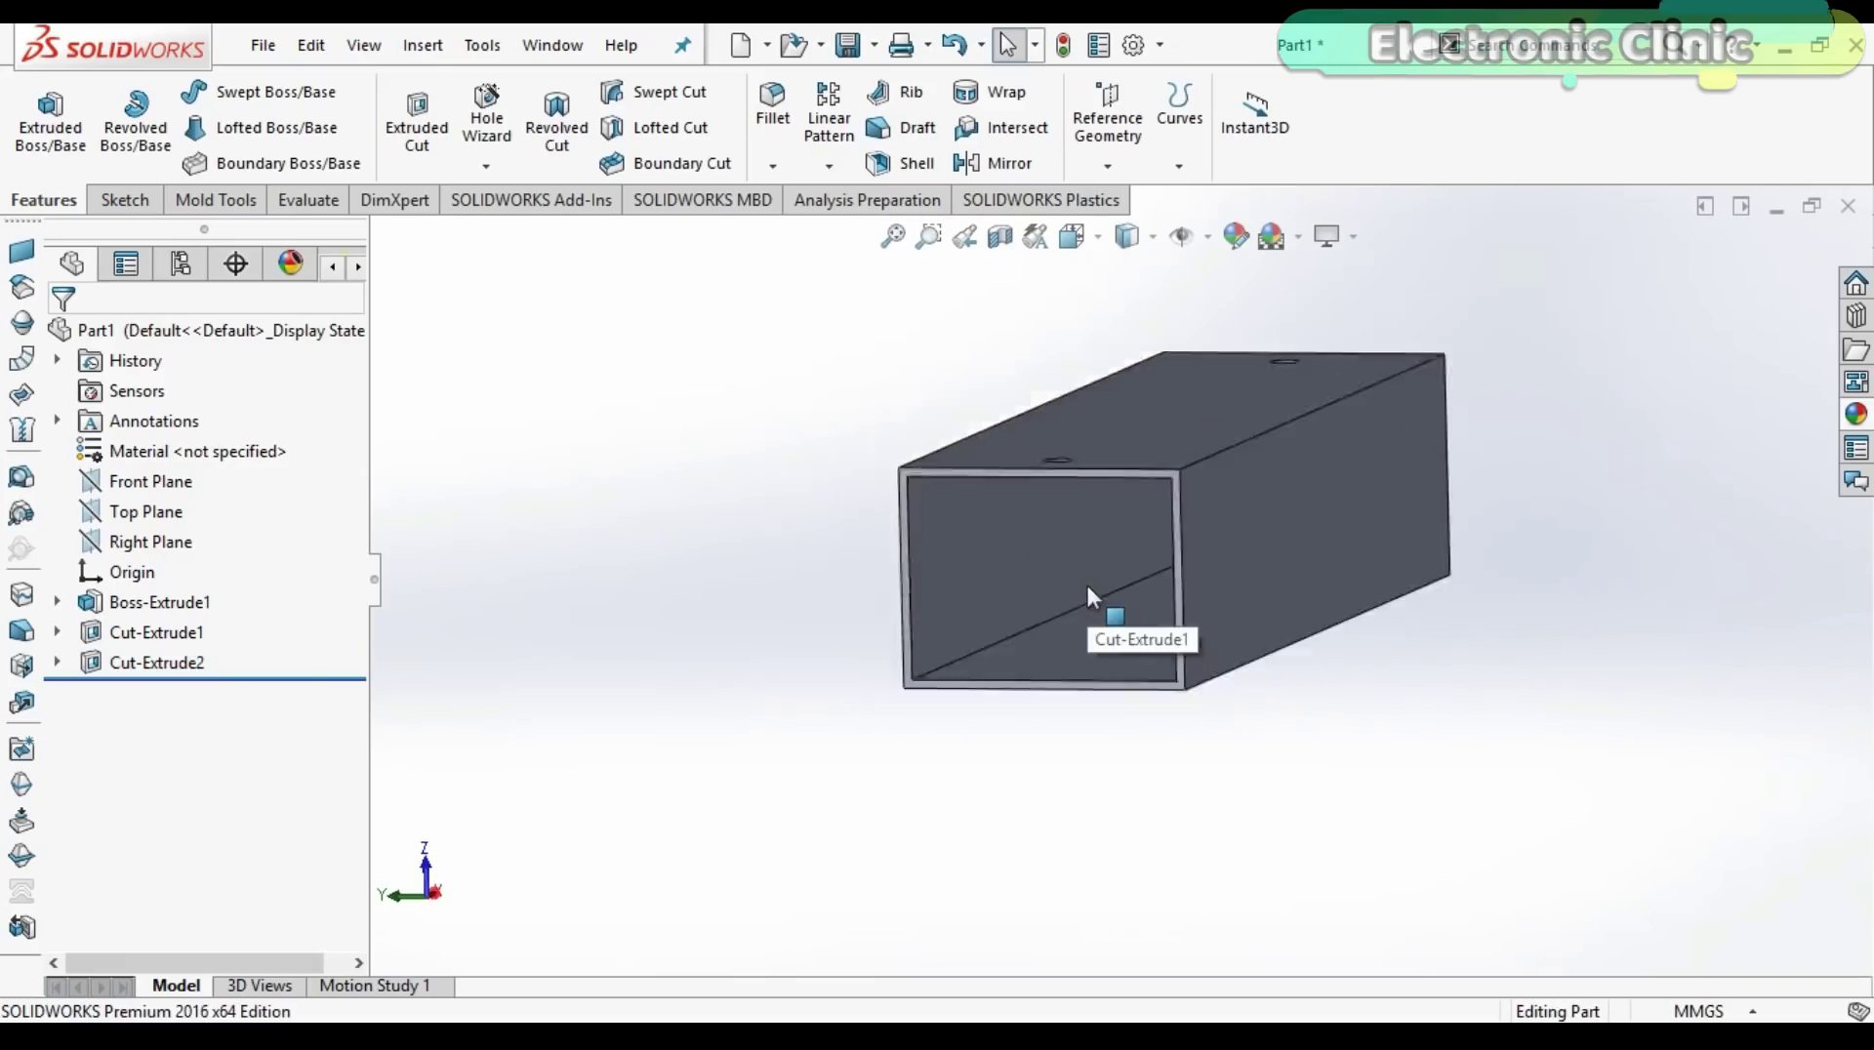
{"action": "scroll", "coordinate": [1085, 582], "scroll_direction": "up", "scroll_amount": 1}
{"action": "scroll", "coordinate": [998, 592], "scroll_direction": "up", "scroll_amount": 2}
Start a sketch on the rim face at the open end of the box.
{"action": "middle_click_drag", "start_coordinate": [997, 593], "coordinate": [865, 531]}
{"action": "scroll", "coordinate": [1109, 566], "scroll_direction": "down", "scroll_amount": 4}
{"action": "scroll", "coordinate": [1108, 571], "scroll_direction": "up", "scroll_amount": 1}
{"action": "right_click", "coordinate": [887, 510]}
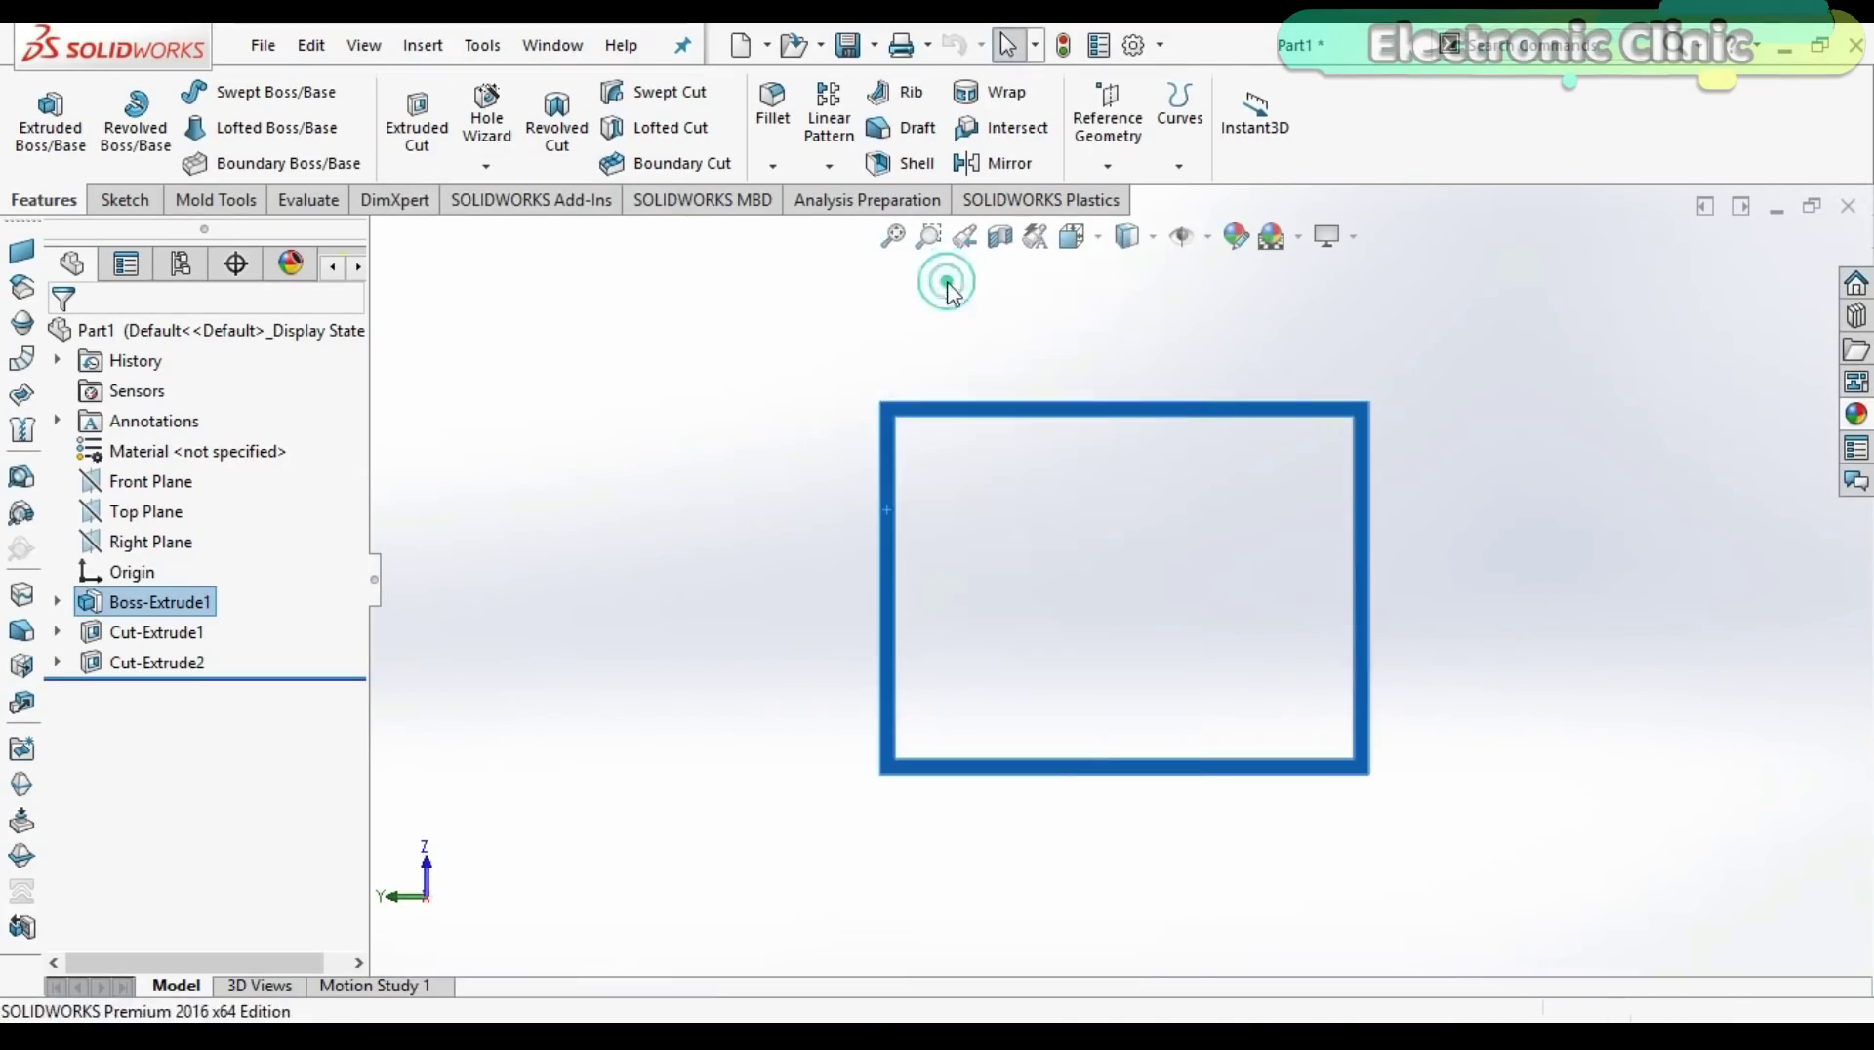
{"action": "left_click", "coordinate": [961, 255]}
Draw a centre rectangle about 152 by 78 mm overlapping the box's lower part and cut that part away along the box's length.
{"action": "left_click", "coordinate": [178, 127]}
{"action": "left_click", "coordinate": [1445, 942]}
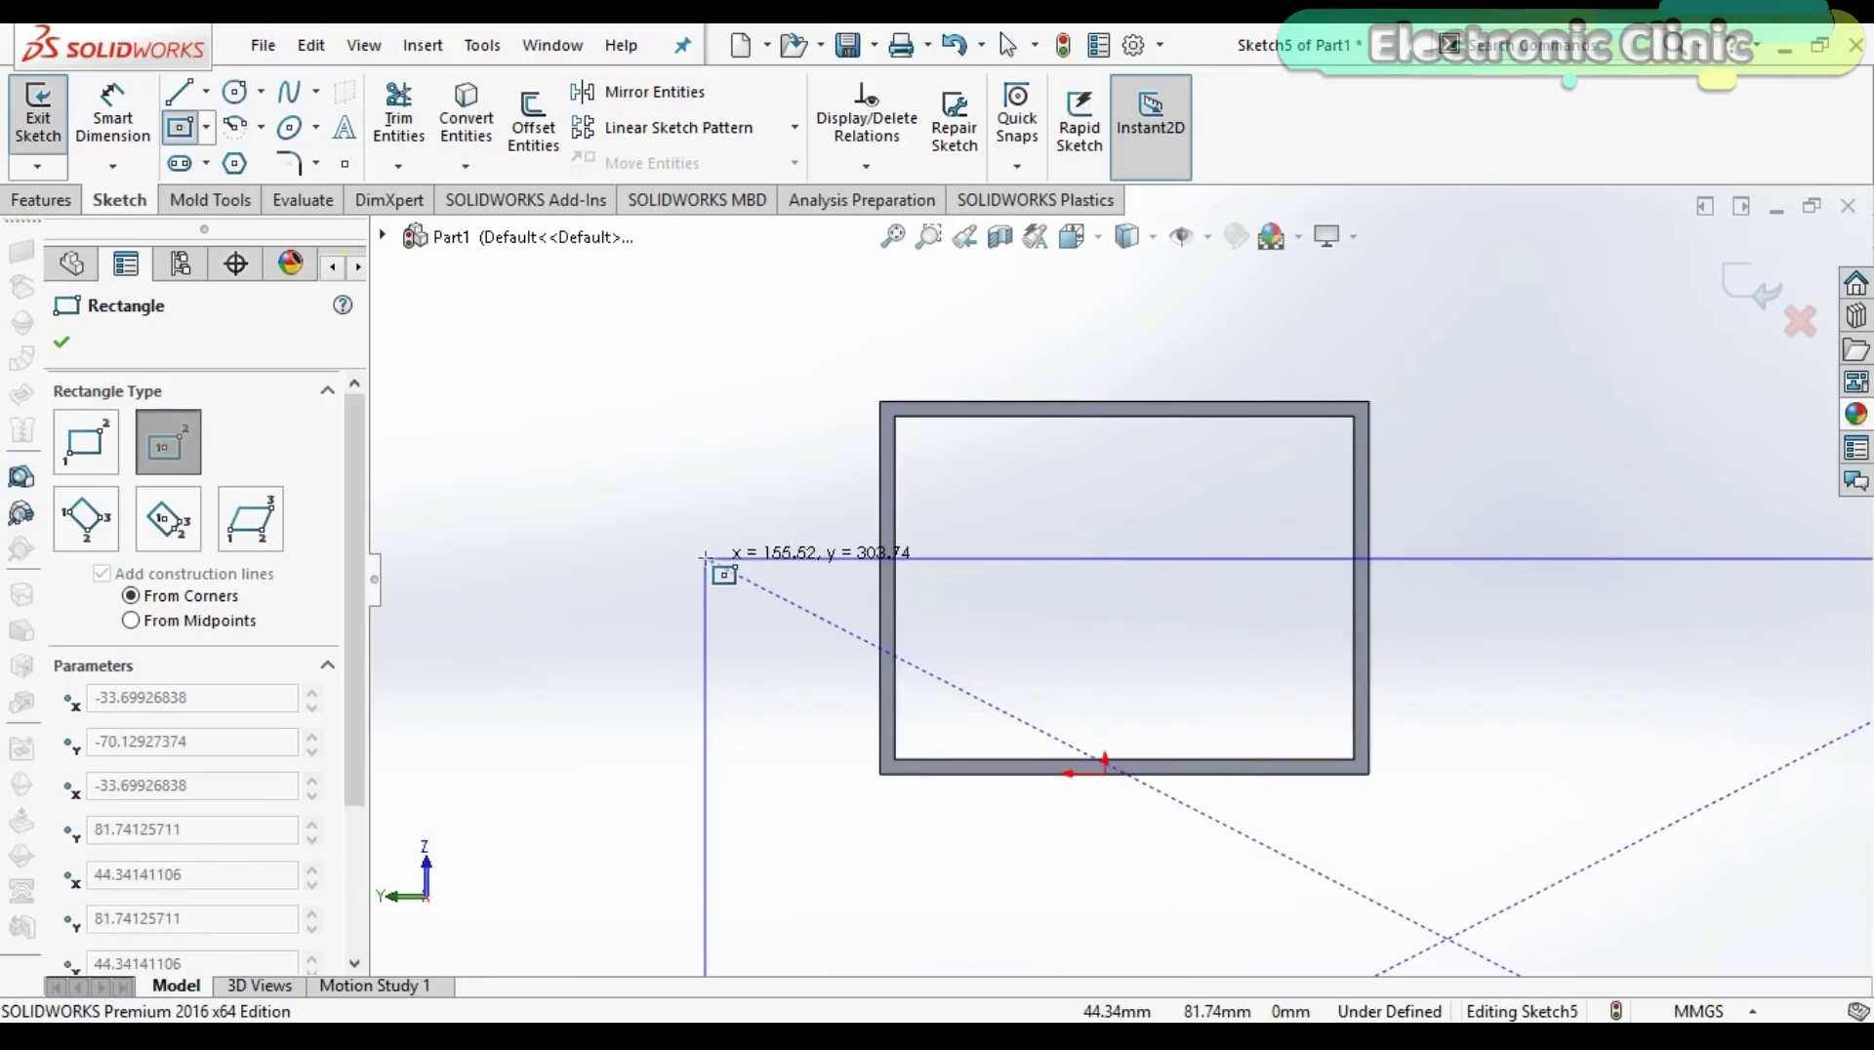
{"action": "left_click", "coordinate": [705, 558]}
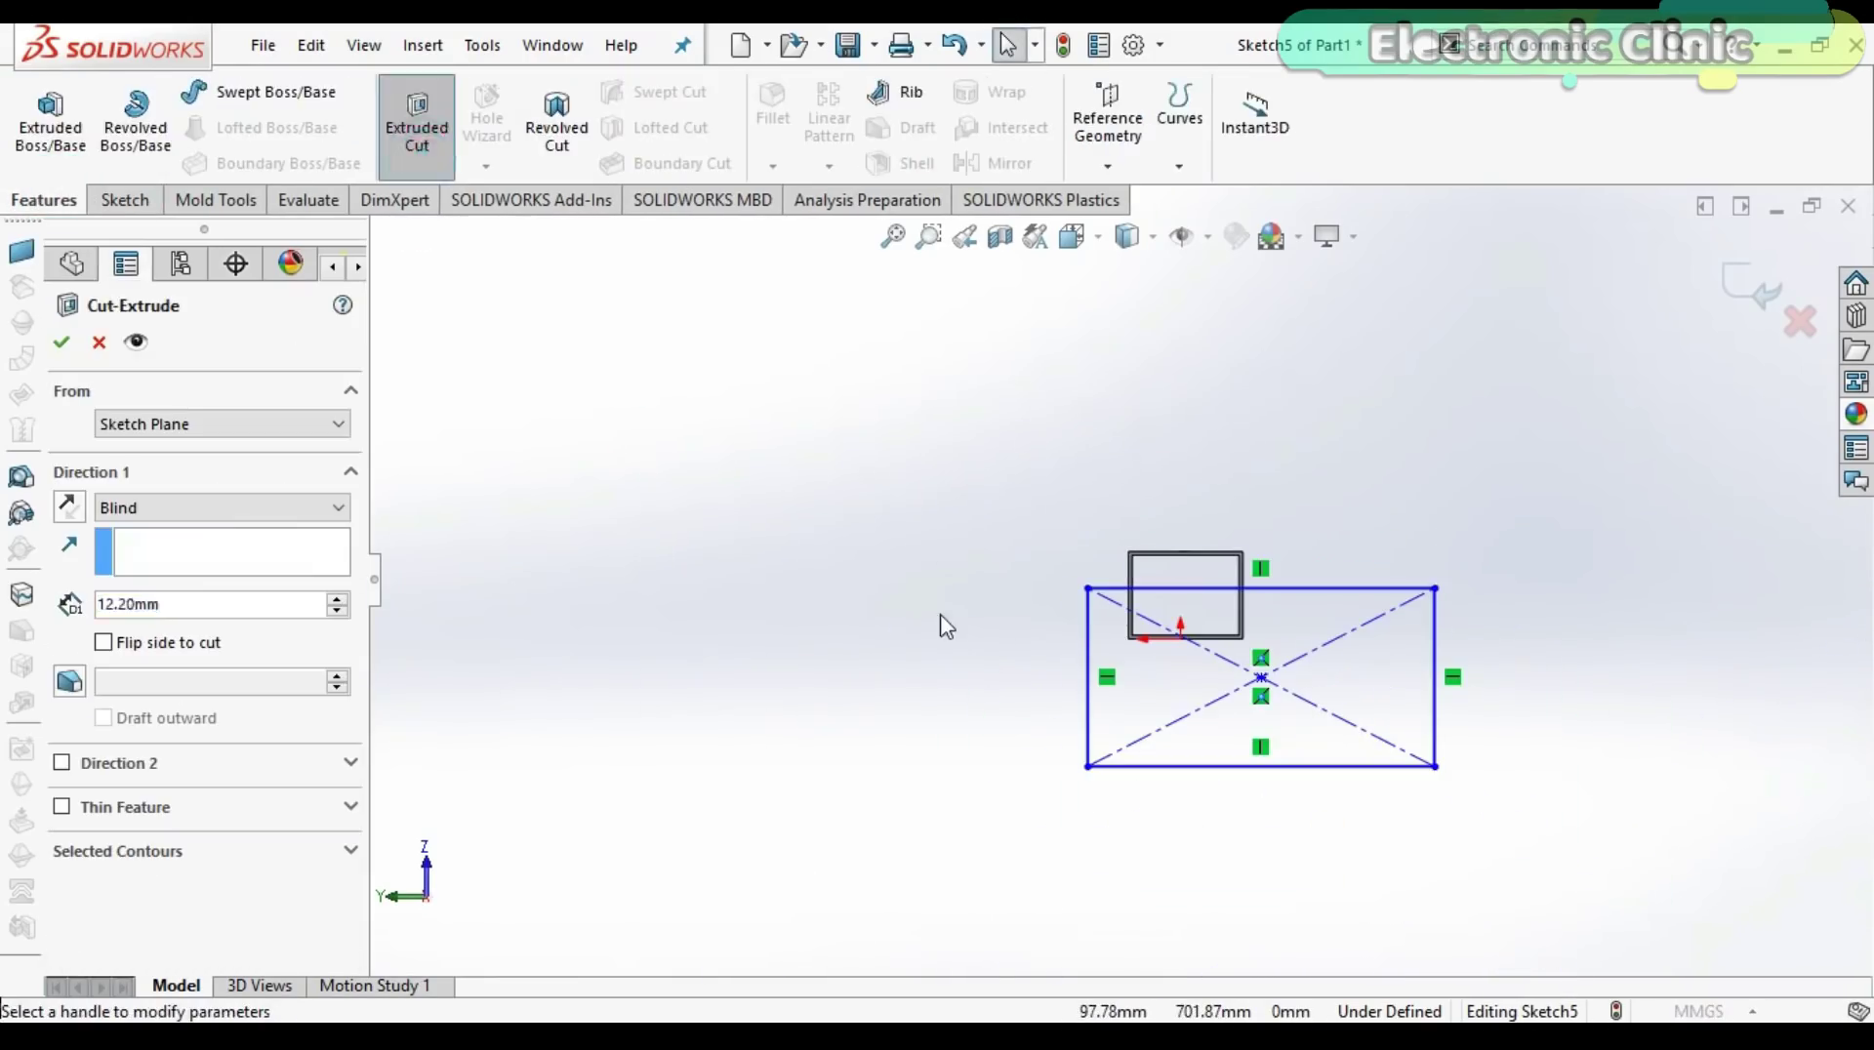
{"action": "left_click_drag", "start_coordinate": [1135, 618], "coordinate": [1414, 635]}
{"action": "left_click", "coordinate": [63, 341]}
Start a sketch on the long rim face of the side opened by the cut.
{"action": "scroll", "coordinate": [1106, 552], "scroll_direction": "down", "scroll_amount": 6}
{"action": "middle_click_drag", "start_coordinate": [1167, 835], "coordinate": [995, 628]}
{"action": "scroll", "coordinate": [711, 606], "scroll_direction": "down", "scroll_amount": 5}
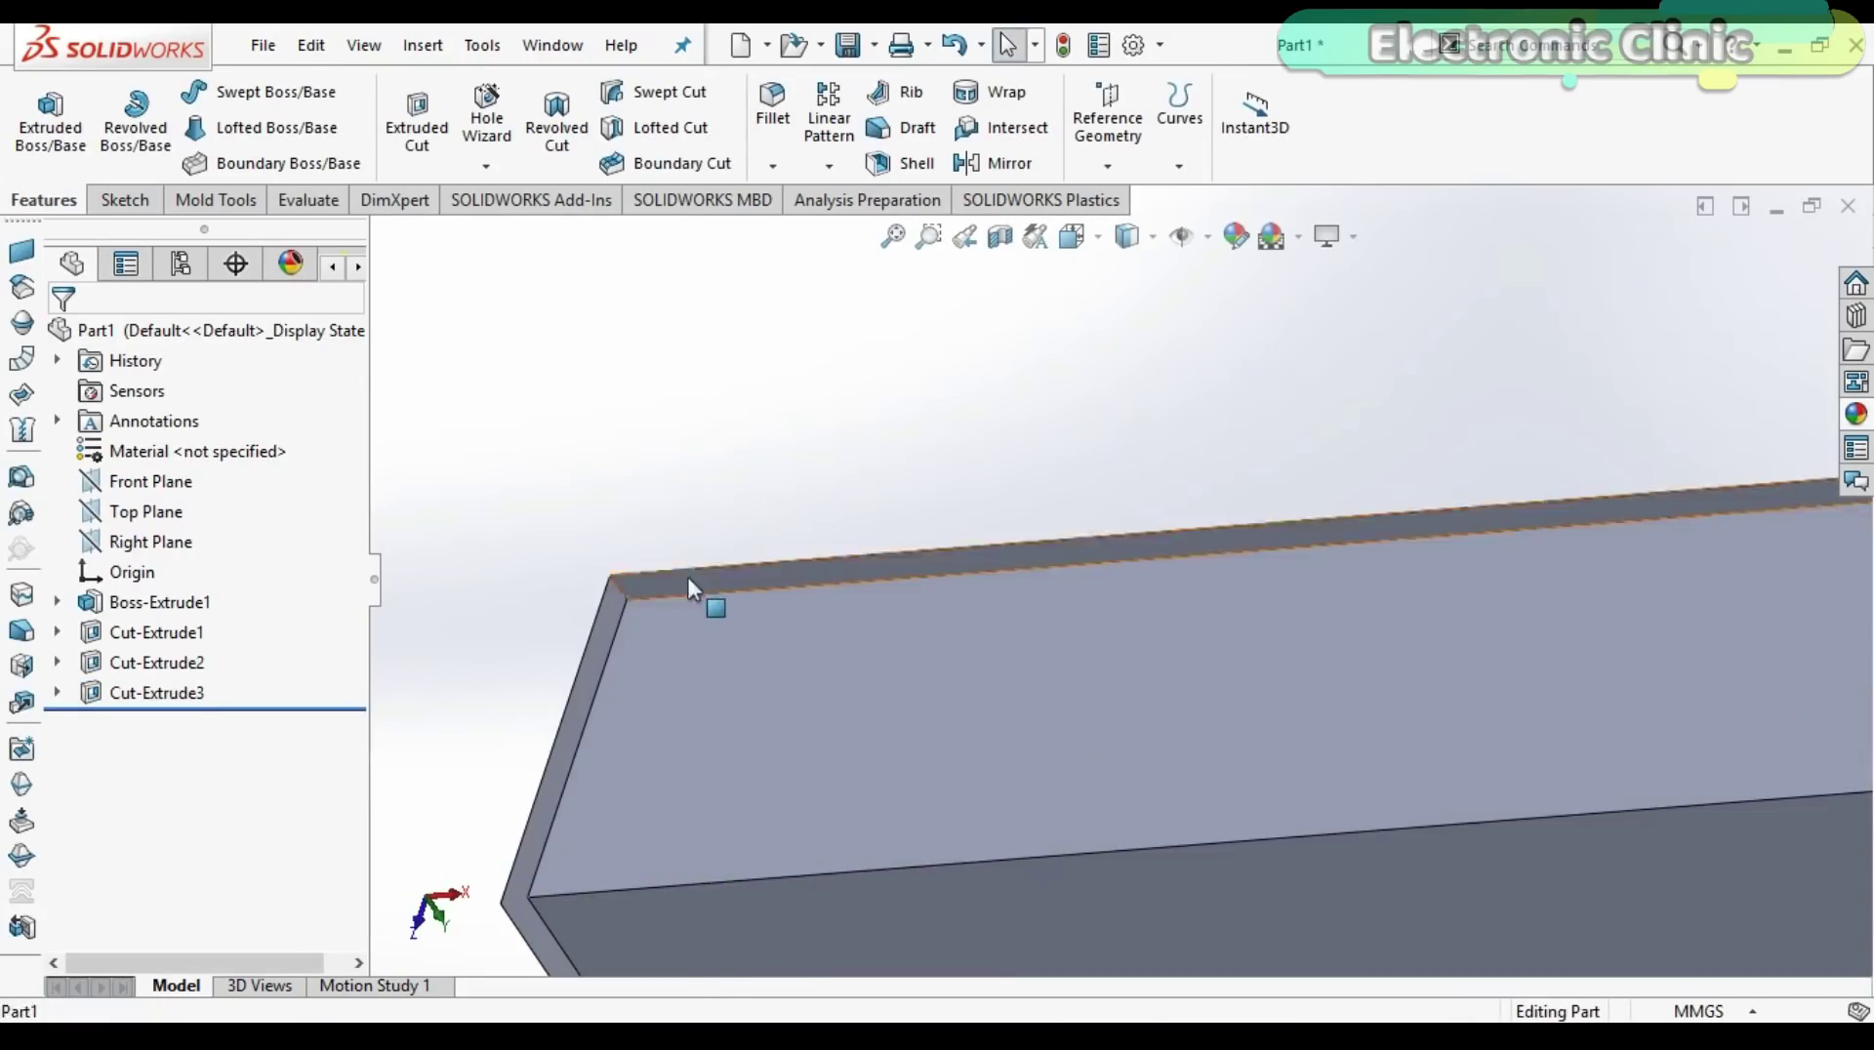
{"action": "right_click", "coordinate": [687, 577]}
{"action": "left_click", "coordinate": [741, 291]}
{"action": "scroll", "coordinate": [795, 497], "scroll_direction": "up", "scroll_amount": 5}
{"action": "key", "text": "space"}
{"action": "left_click", "coordinate": [1004, 596]}
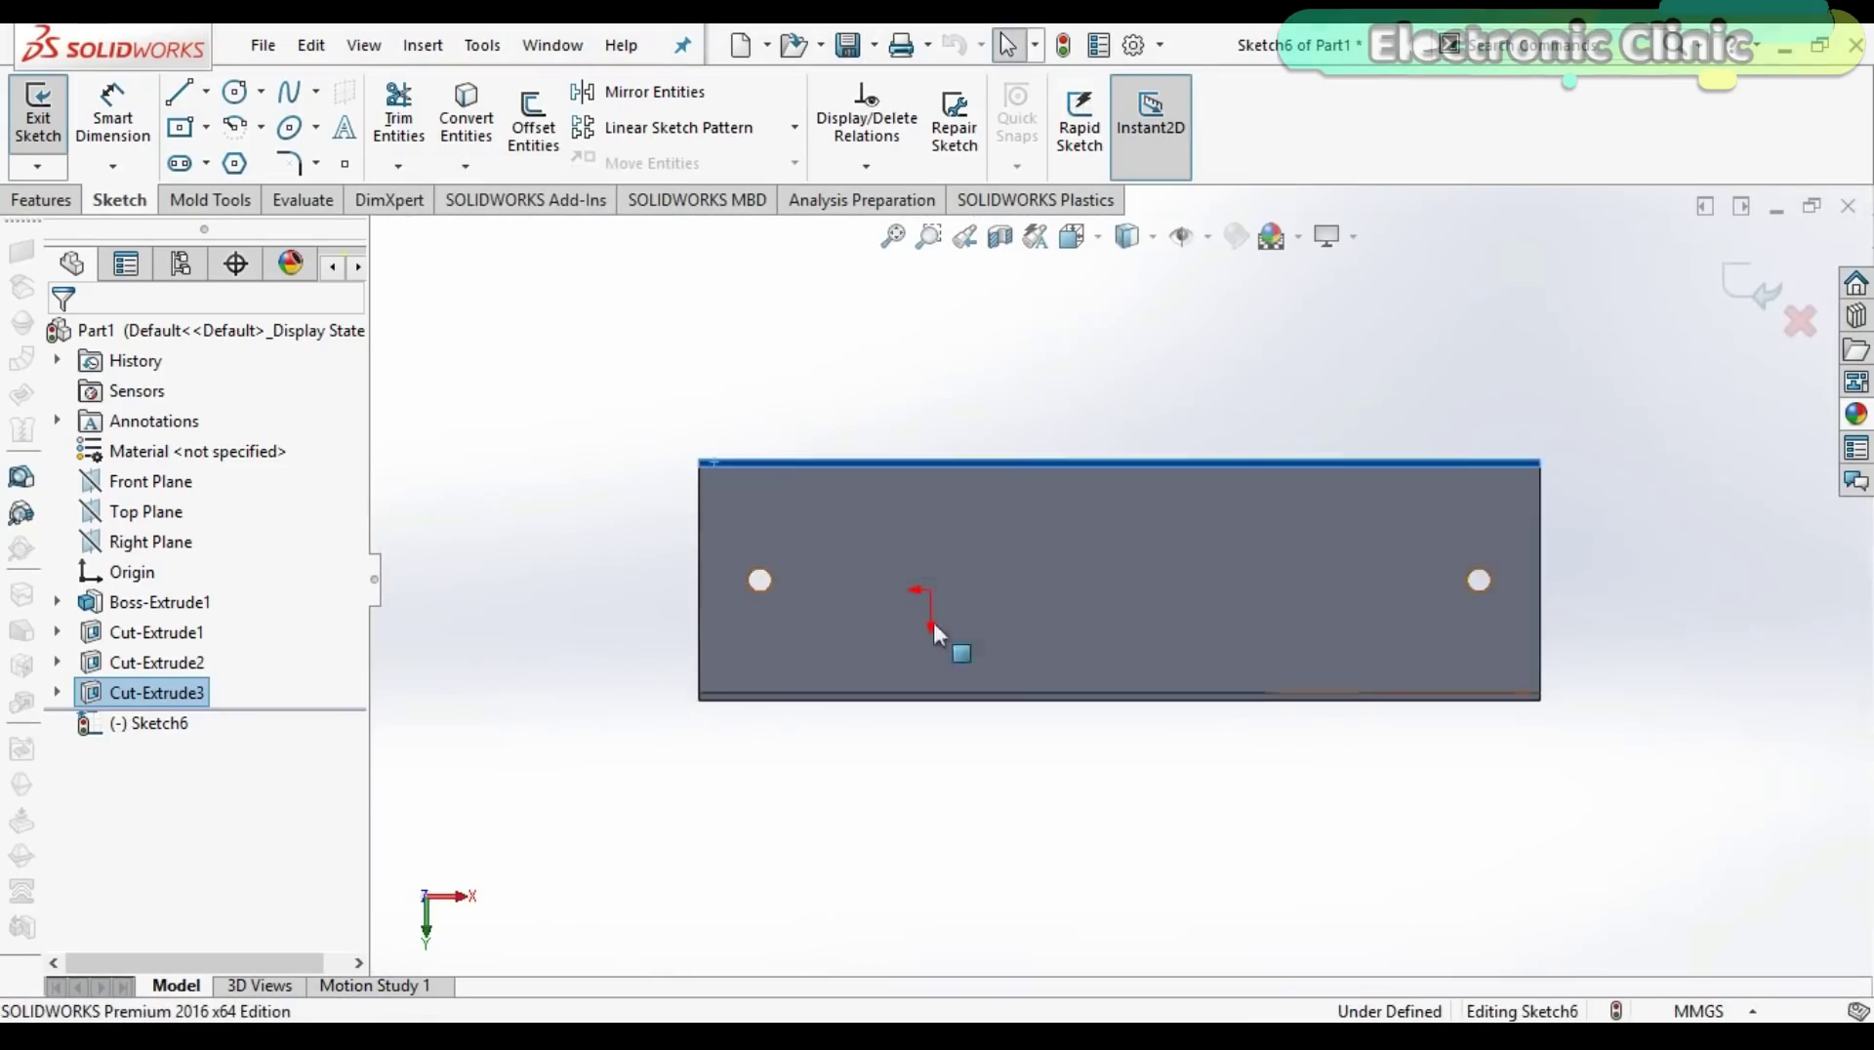
Draw a corner rectangle between opposite outer corners of the box, covering the whole open side.
{"action": "scroll", "coordinate": [698, 439], "scroll_direction": "down", "scroll_amount": 2}
{"action": "left_click", "coordinate": [205, 127]}
{"action": "left_click", "coordinate": [218, 163]}
{"action": "scroll", "coordinate": [688, 513], "scroll_direction": "down", "scroll_amount": 6}
{"action": "left_click", "coordinate": [744, 304]}
{"action": "scroll", "coordinate": [623, 389], "scroll_direction": "up", "scroll_amount": 9}
{"action": "middle_click_drag", "start_coordinate": [1390, 572], "coordinate": [1025, 540], "text": "ctrl"}
{"action": "scroll", "coordinate": [1127, 610], "scroll_direction": "down", "scroll_amount": 8}
{"action": "left_click", "coordinate": [1252, 657]}
{"action": "scroll", "coordinate": [1455, 665], "scroll_direction": "up", "scroll_amount": 10}
{"action": "key", "text": "Escape"}
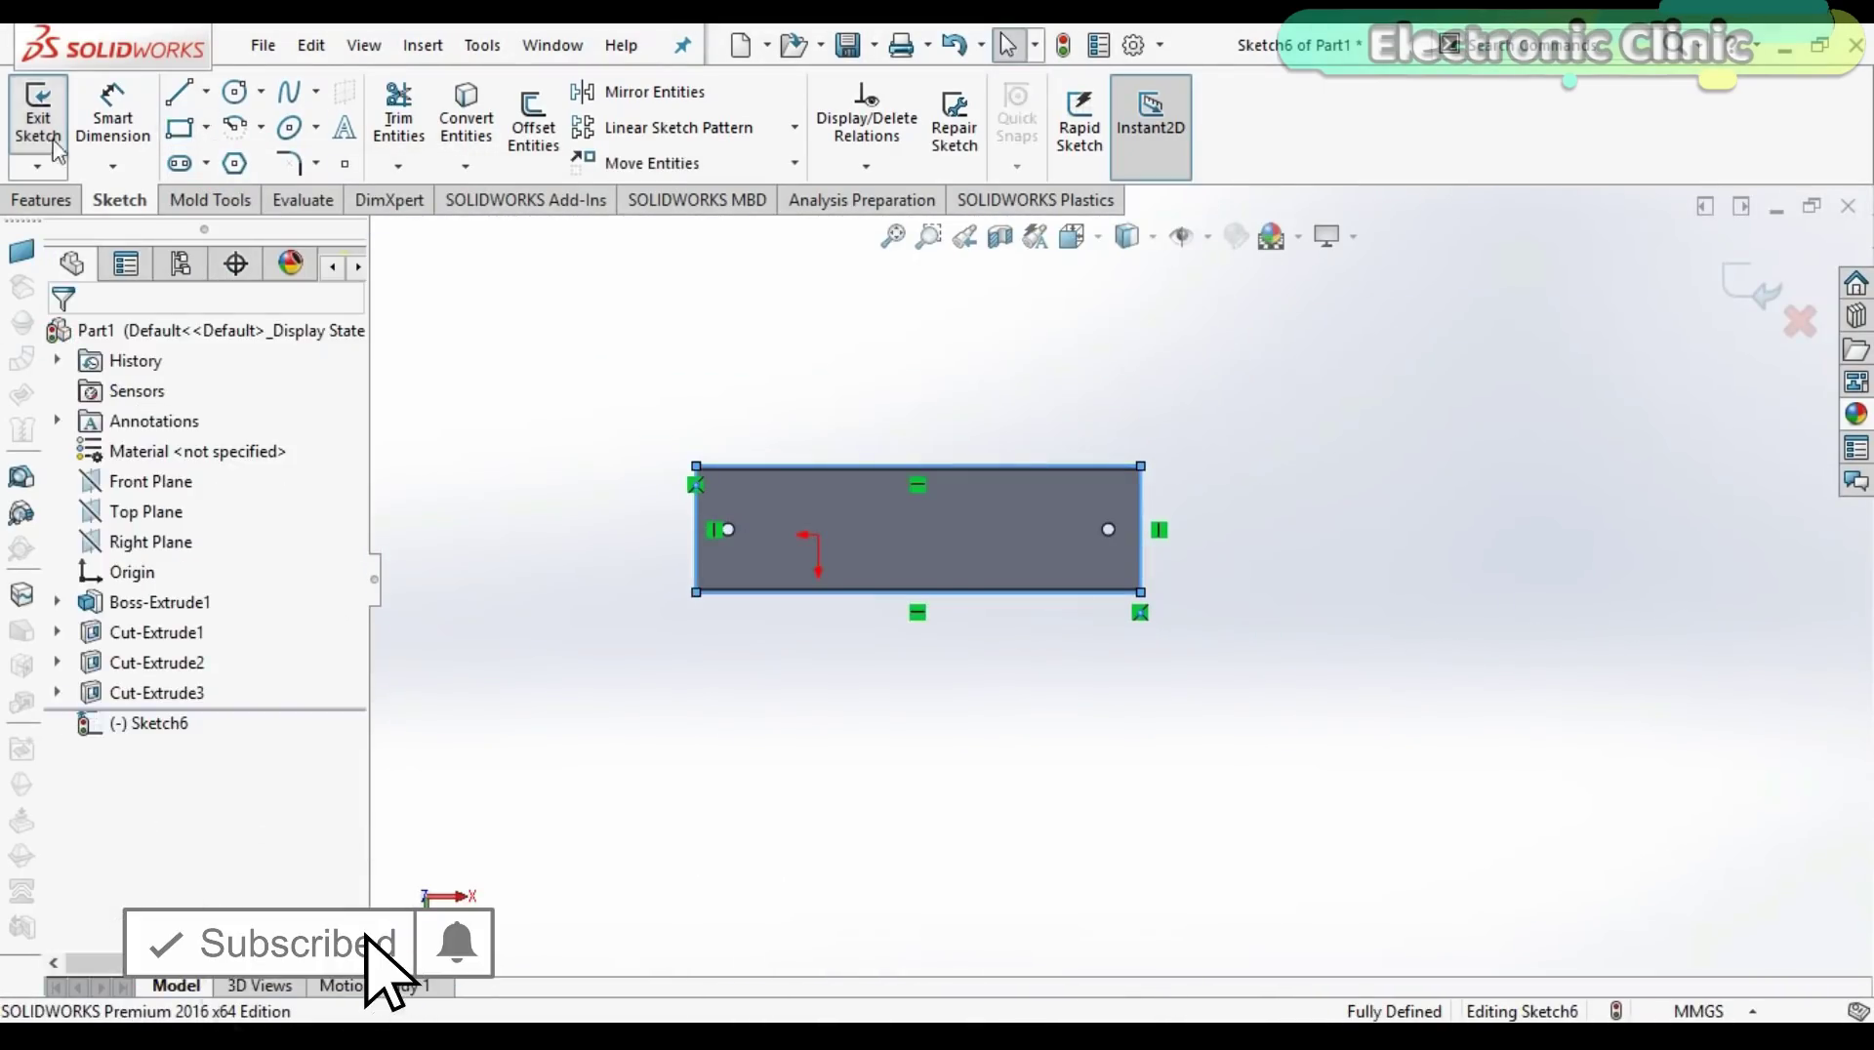
Extrude the rectangle 2 mm as a plate that closes the open side.
{"action": "left_click", "coordinate": [41, 200]}
{"action": "left_click", "coordinate": [49, 127]}
{"action": "type", "text": "2"}
{"action": "key", "text": "Return"}
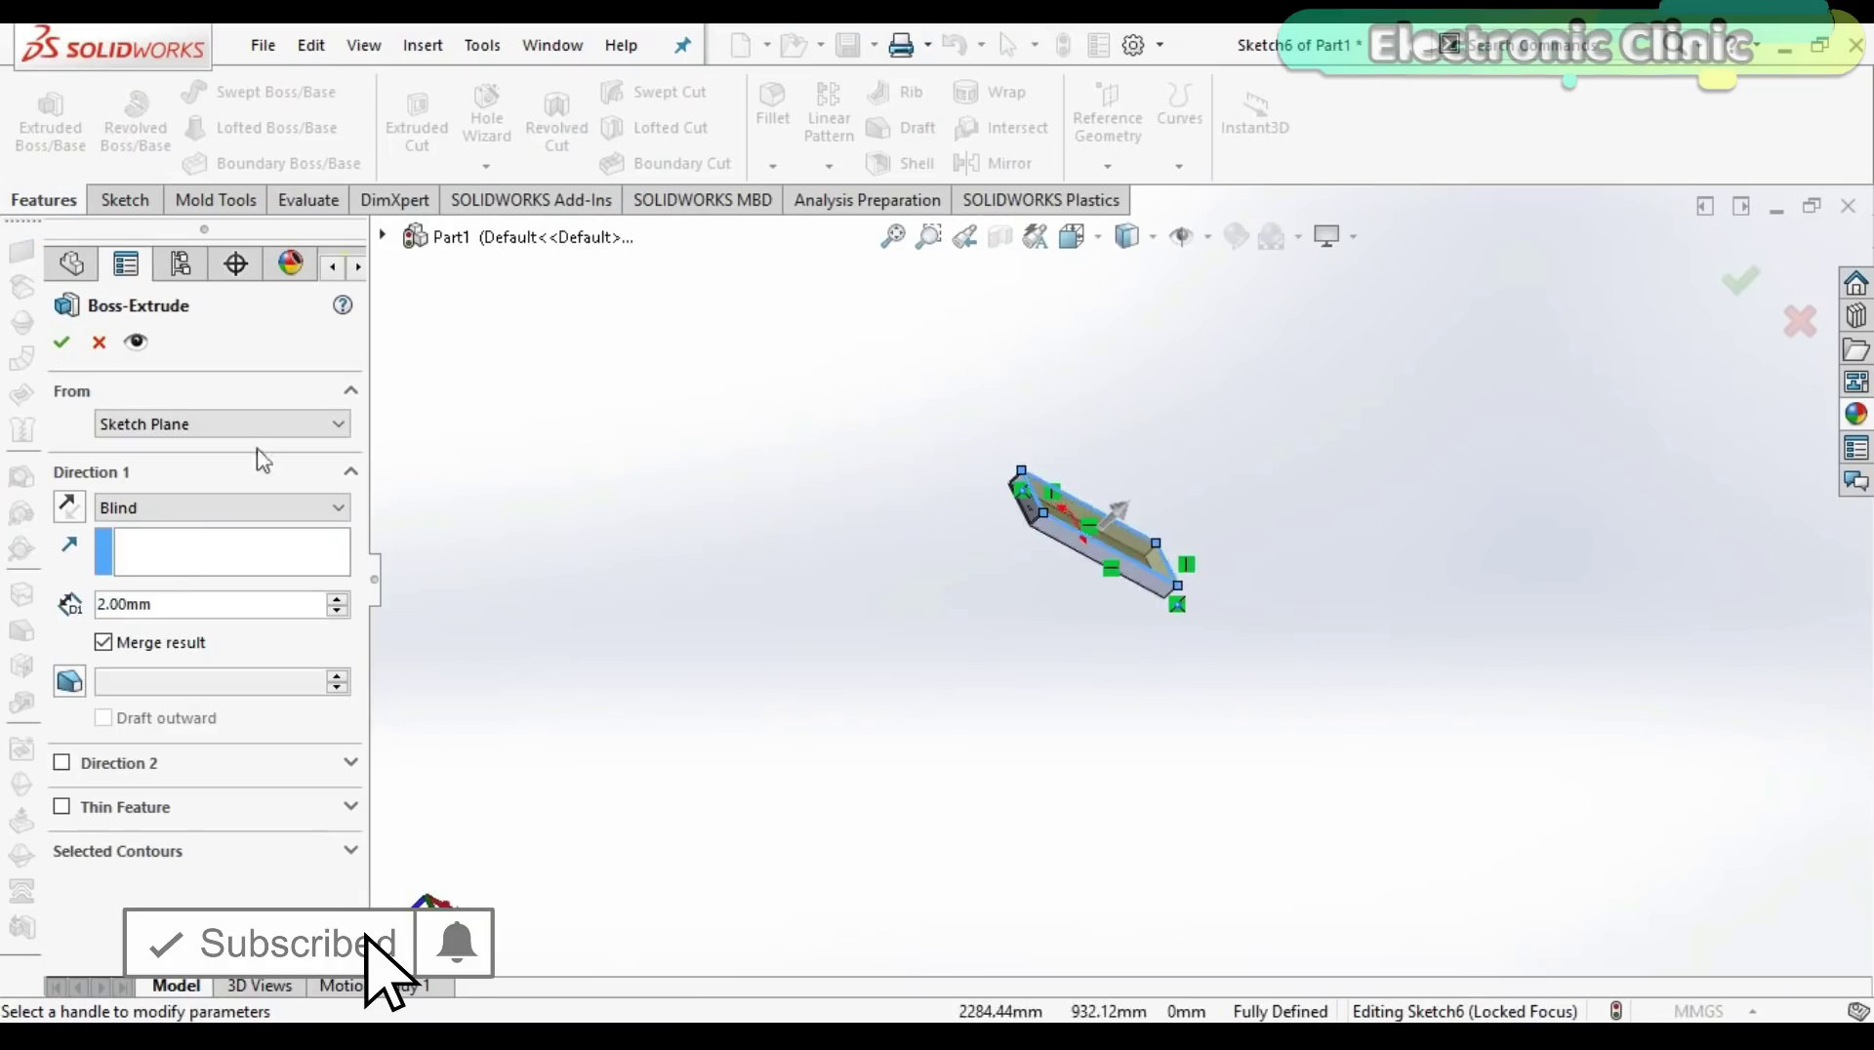
Start a sketch on the large outer face that contains the two 10 mm holes.
{"action": "scroll", "coordinate": [1043, 502], "scroll_direction": "down", "scroll_amount": 10}
{"action": "scroll", "coordinate": [1069, 605], "scroll_direction": "up", "scroll_amount": 12}
{"action": "middle_click_drag", "start_coordinate": [1063, 632], "coordinate": [892, 743]}
{"action": "middle_click_drag", "start_coordinate": [877, 483], "coordinate": [893, 537]}
{"action": "scroll", "coordinate": [992, 682], "scroll_direction": "down", "scroll_amount": 7}
{"action": "scroll", "coordinate": [924, 547], "scroll_direction": "up", "scroll_amount": 7}
{"action": "scroll", "coordinate": [1133, 576], "scroll_direction": "down", "scroll_amount": 1}
{"action": "right_click", "coordinate": [1157, 573]}
{"action": "left_click", "coordinate": [1209, 279]}
Convert the edges of the two holes into sketch circles and offset each circle outward to form a ring.
{"action": "scroll", "coordinate": [1199, 523], "scroll_direction": "up", "scroll_amount": 3}
{"action": "key", "text": "space"}
{"action": "left_click", "coordinate": [1180, 516]}
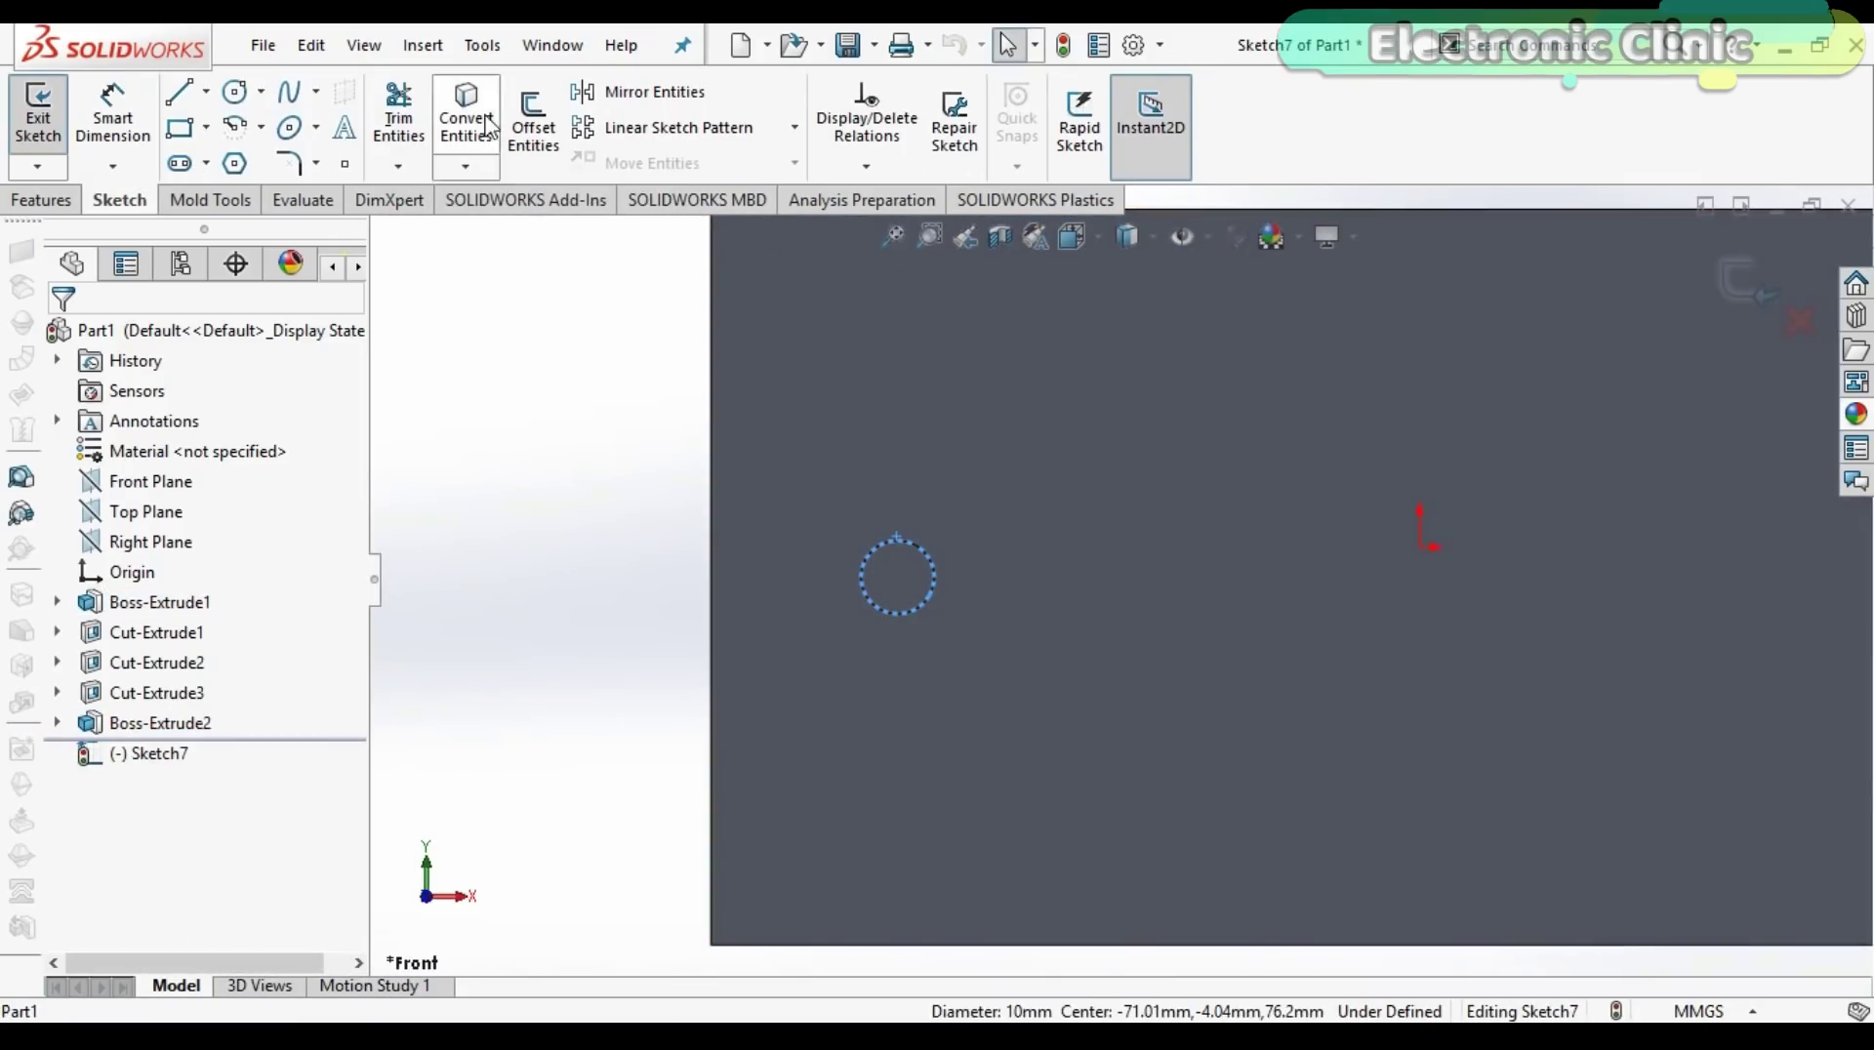
{"action": "left_click", "coordinate": [459, 125]}
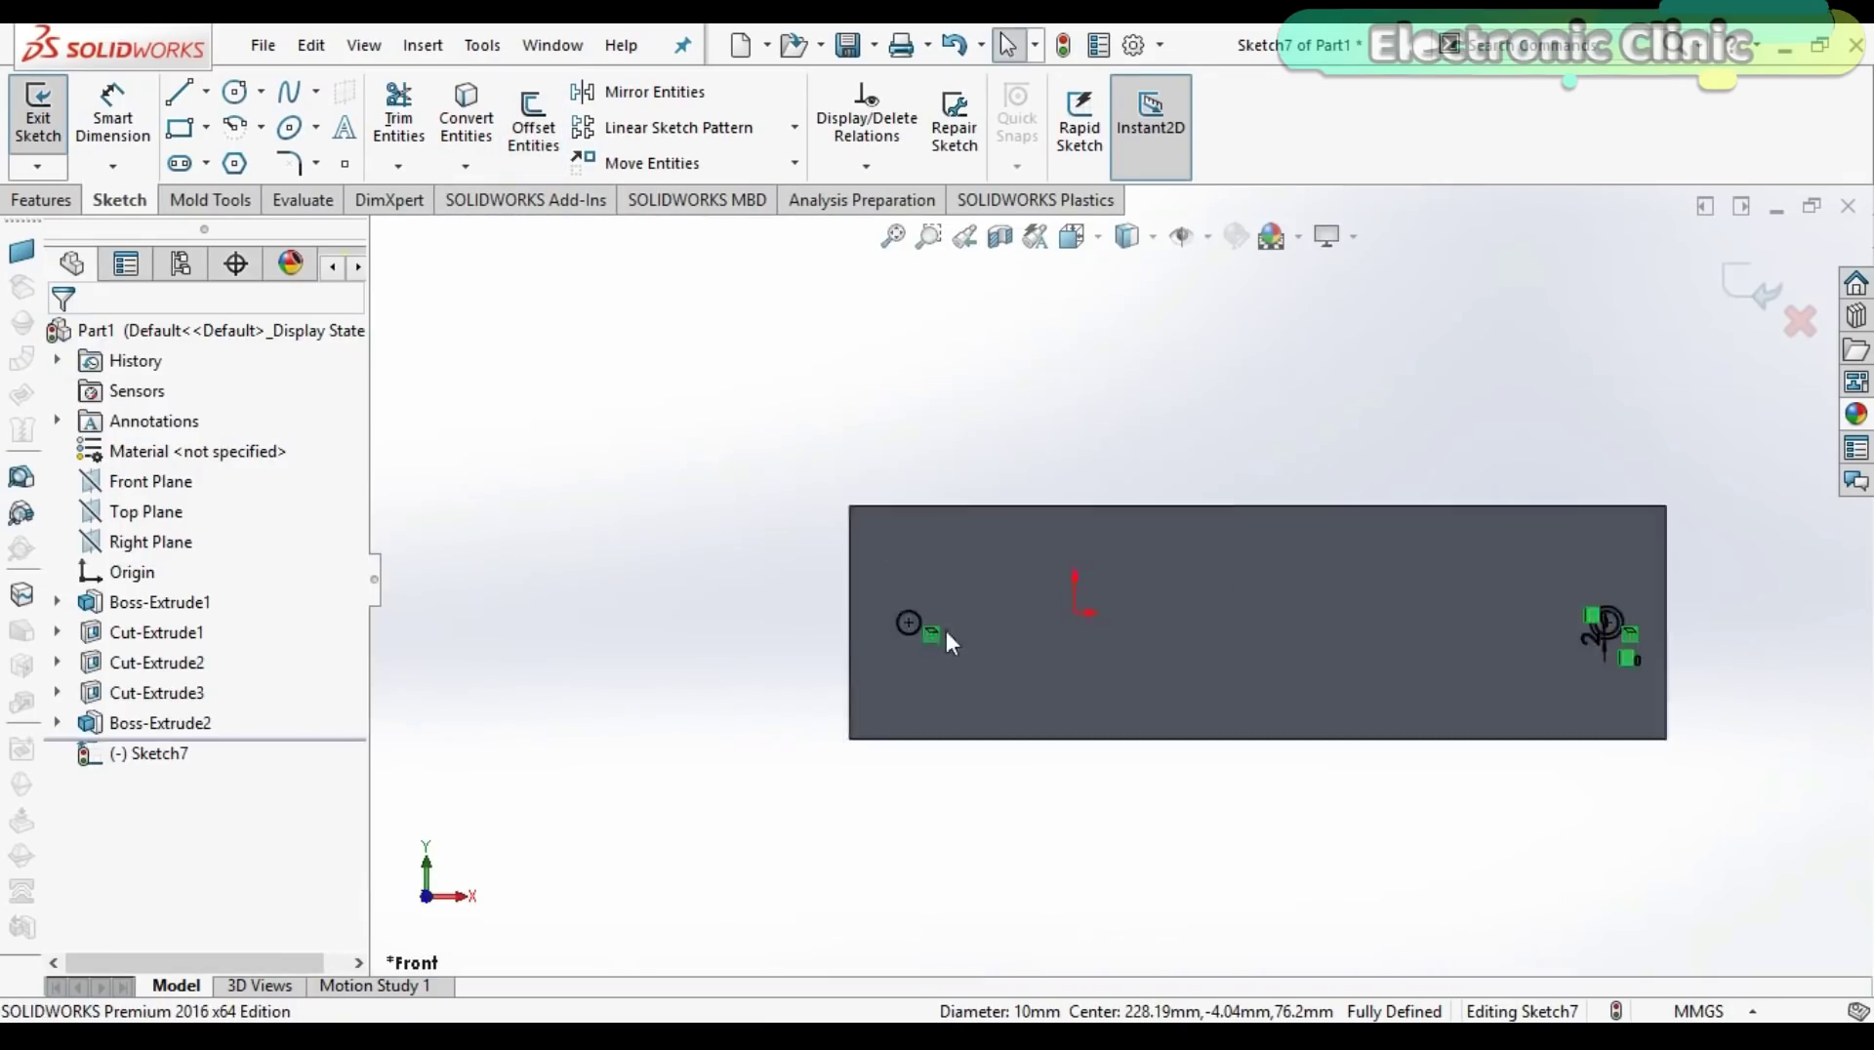
{"action": "left_click", "coordinate": [924, 538]}
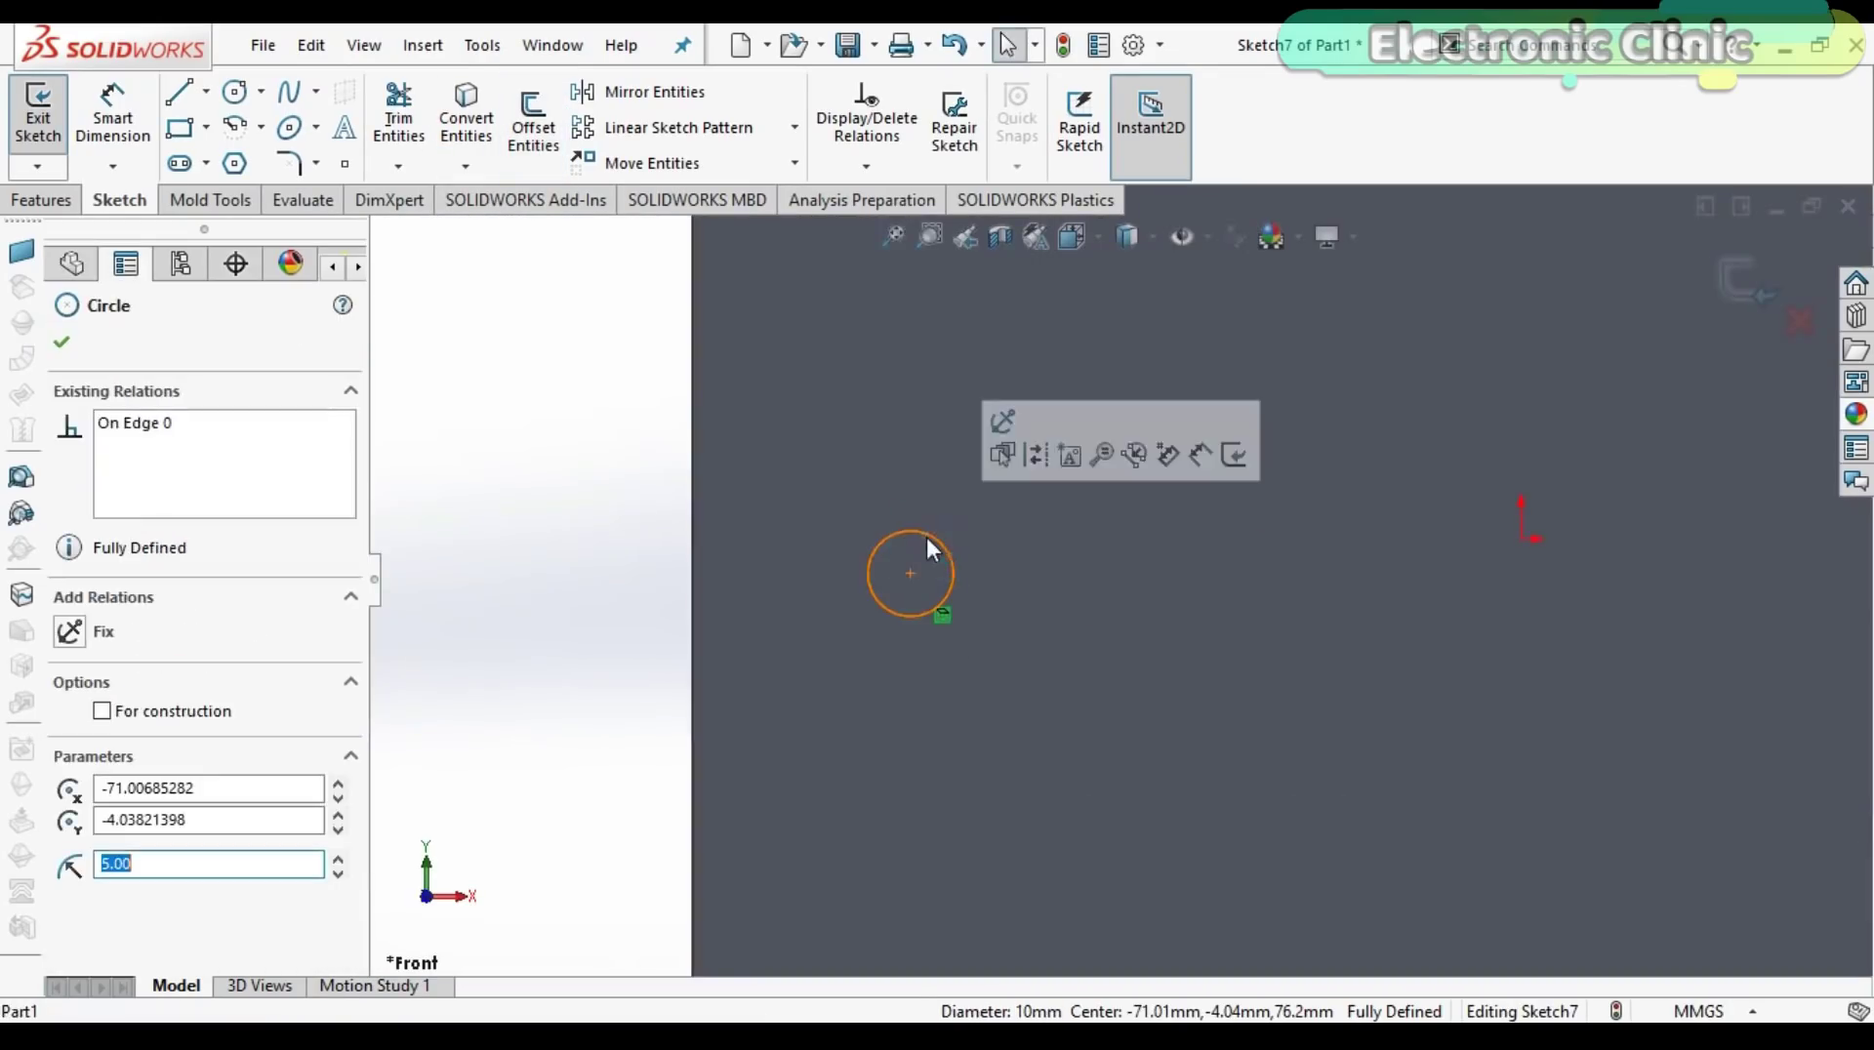
{"action": "left_click", "coordinate": [530, 137]}
{"action": "left_click", "coordinate": [1403, 769]}
Extrude the two rings 20 mm outward as tubes around the holes.
{"action": "scroll", "coordinate": [1186, 571], "scroll_direction": "up", "scroll_amount": 6}
{"action": "middle_click_drag", "start_coordinate": [1186, 571], "coordinate": [1079, 502]}
{"action": "left_click", "coordinate": [40, 199]}
{"action": "left_click", "coordinate": [51, 117]}
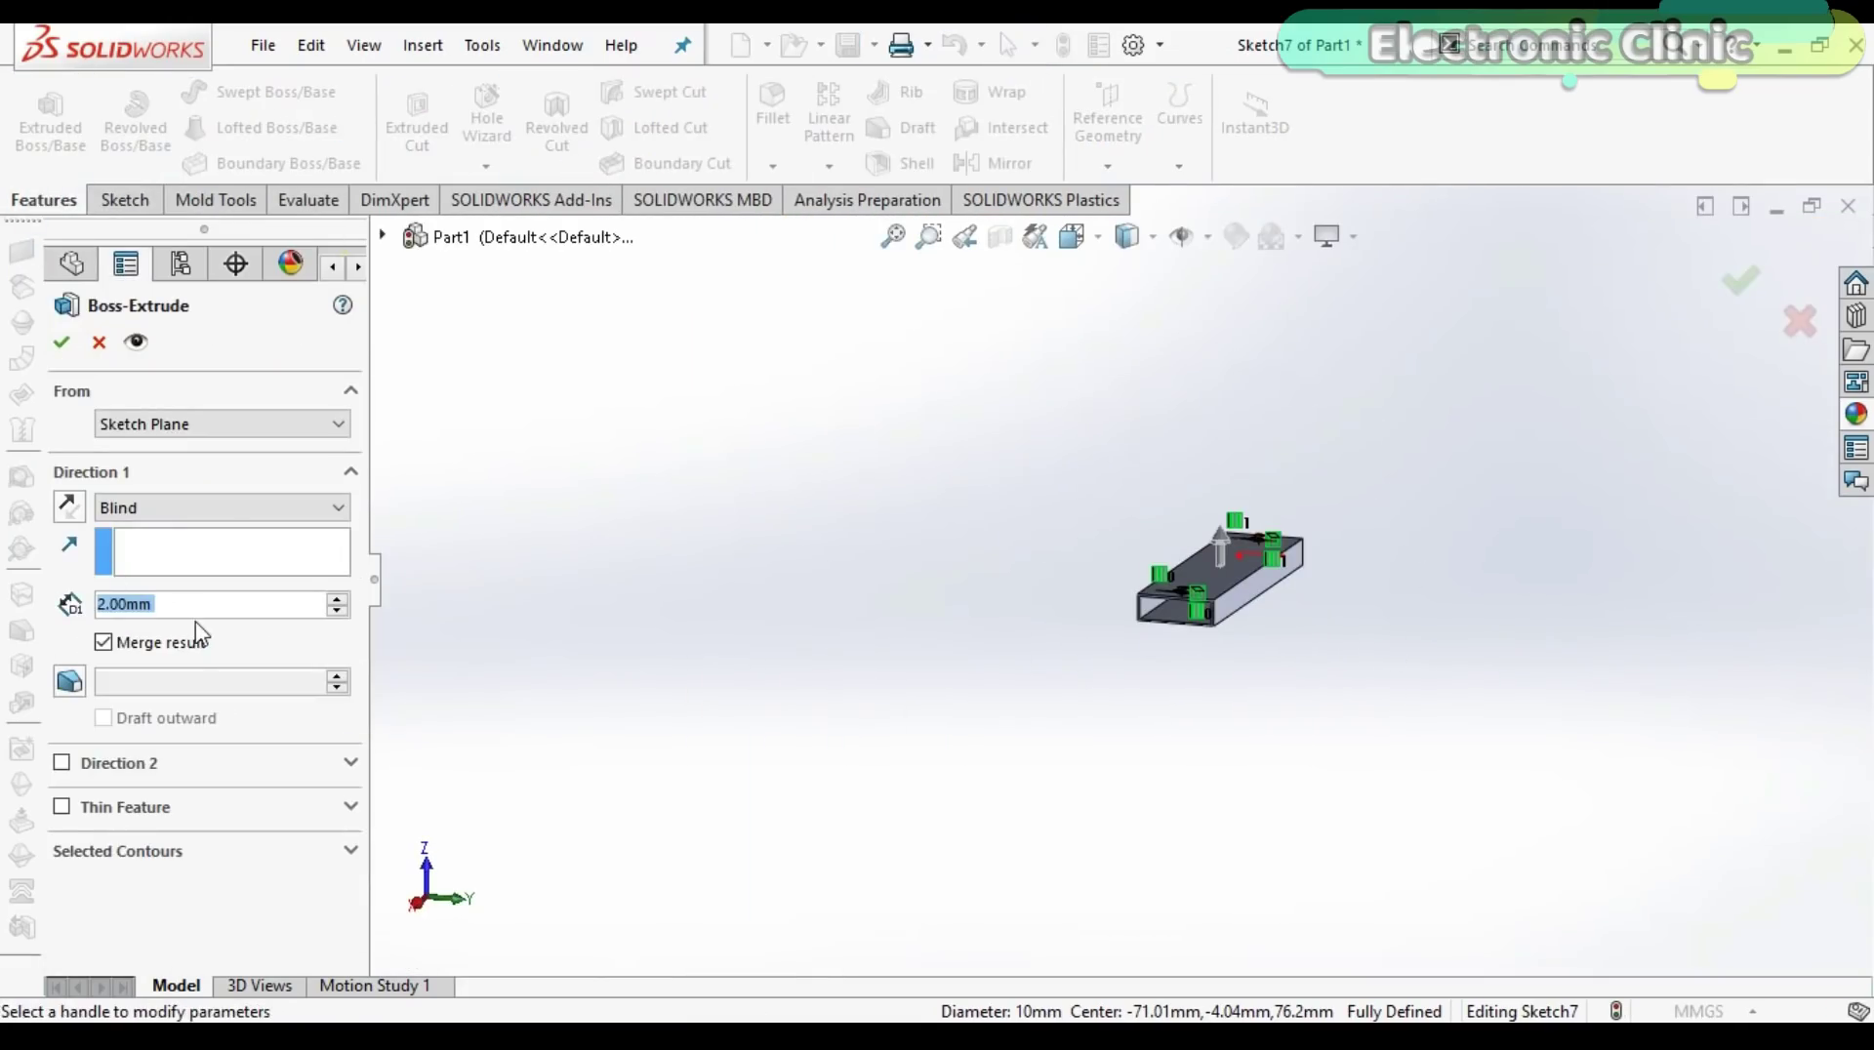
{"action": "scroll", "coordinate": [715, 452], "scroll_direction": "down", "scroll_amount": 8}
{"action": "scroll", "coordinate": [1019, 552], "scroll_direction": "up", "scroll_amount": 1}
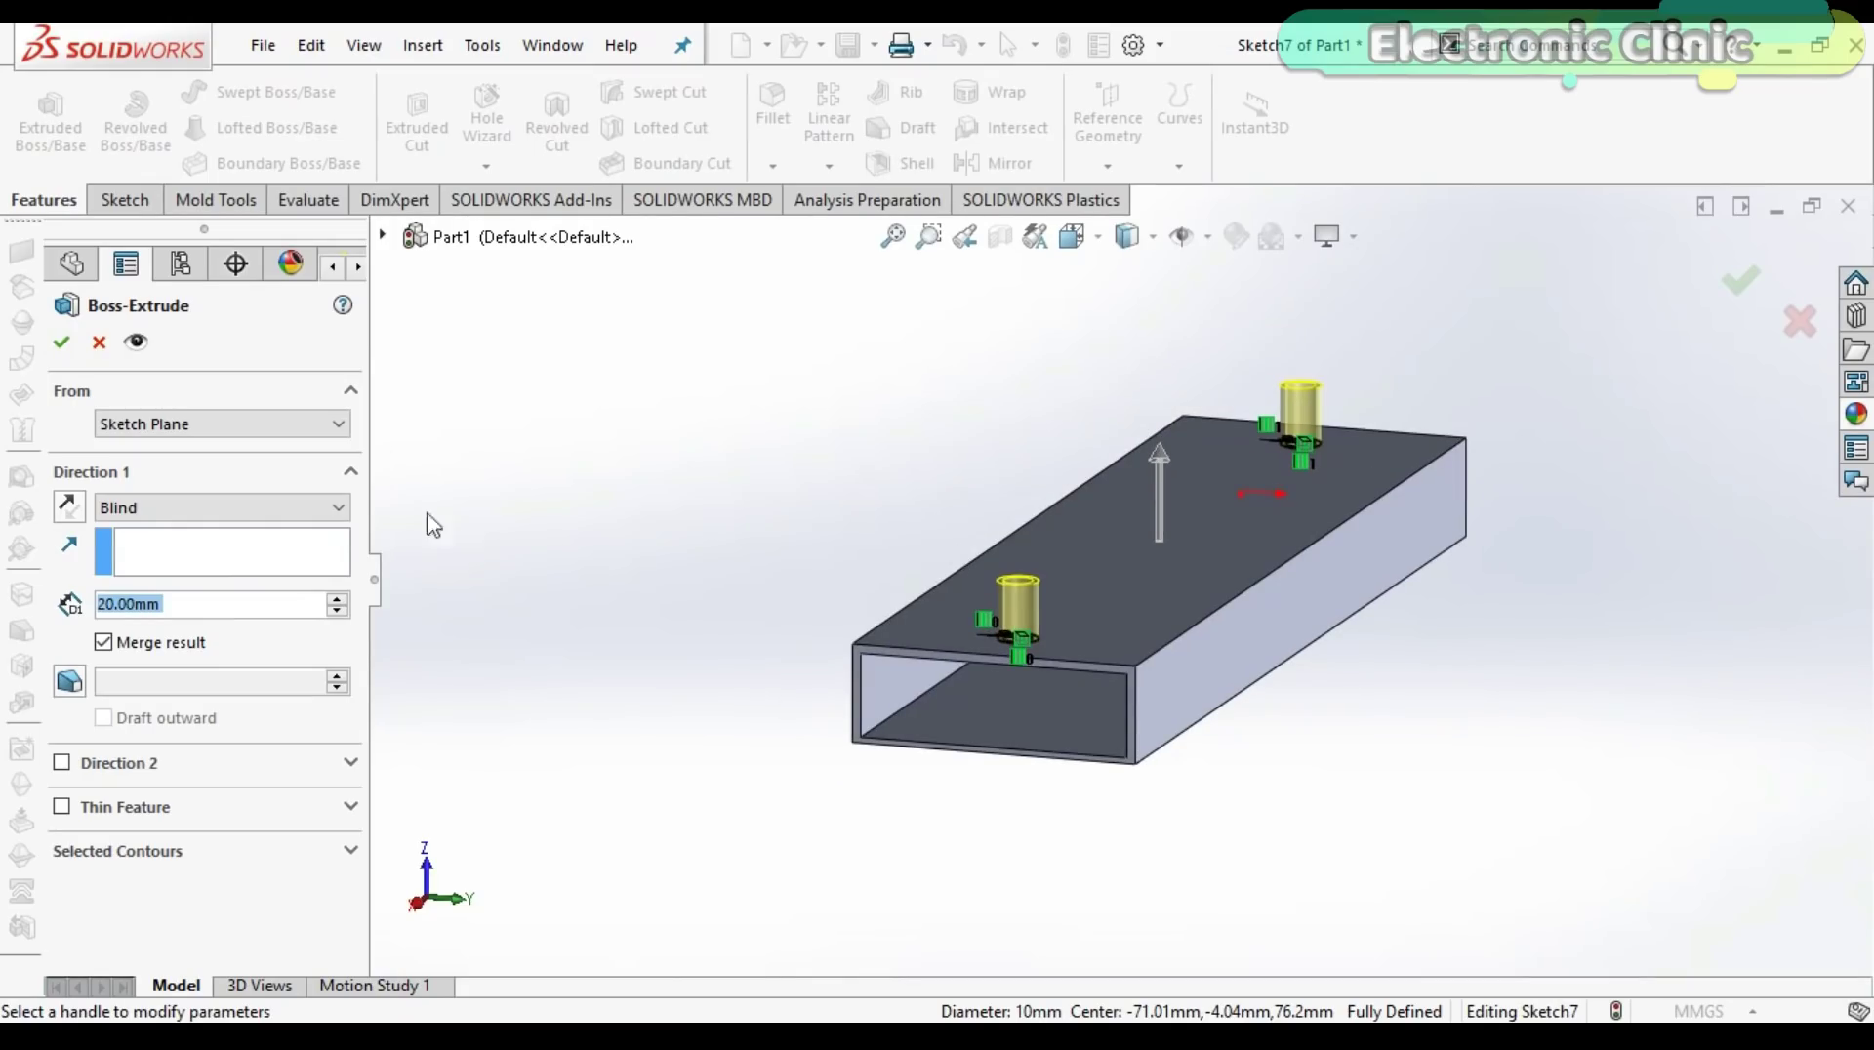
Start a sketch on the rim face at one open short end of the box.
{"action": "middle_click_drag", "start_coordinate": [775, 502], "coordinate": [632, 712]}
{"action": "scroll", "coordinate": [1023, 578], "scroll_direction": "down", "scroll_amount": 5}
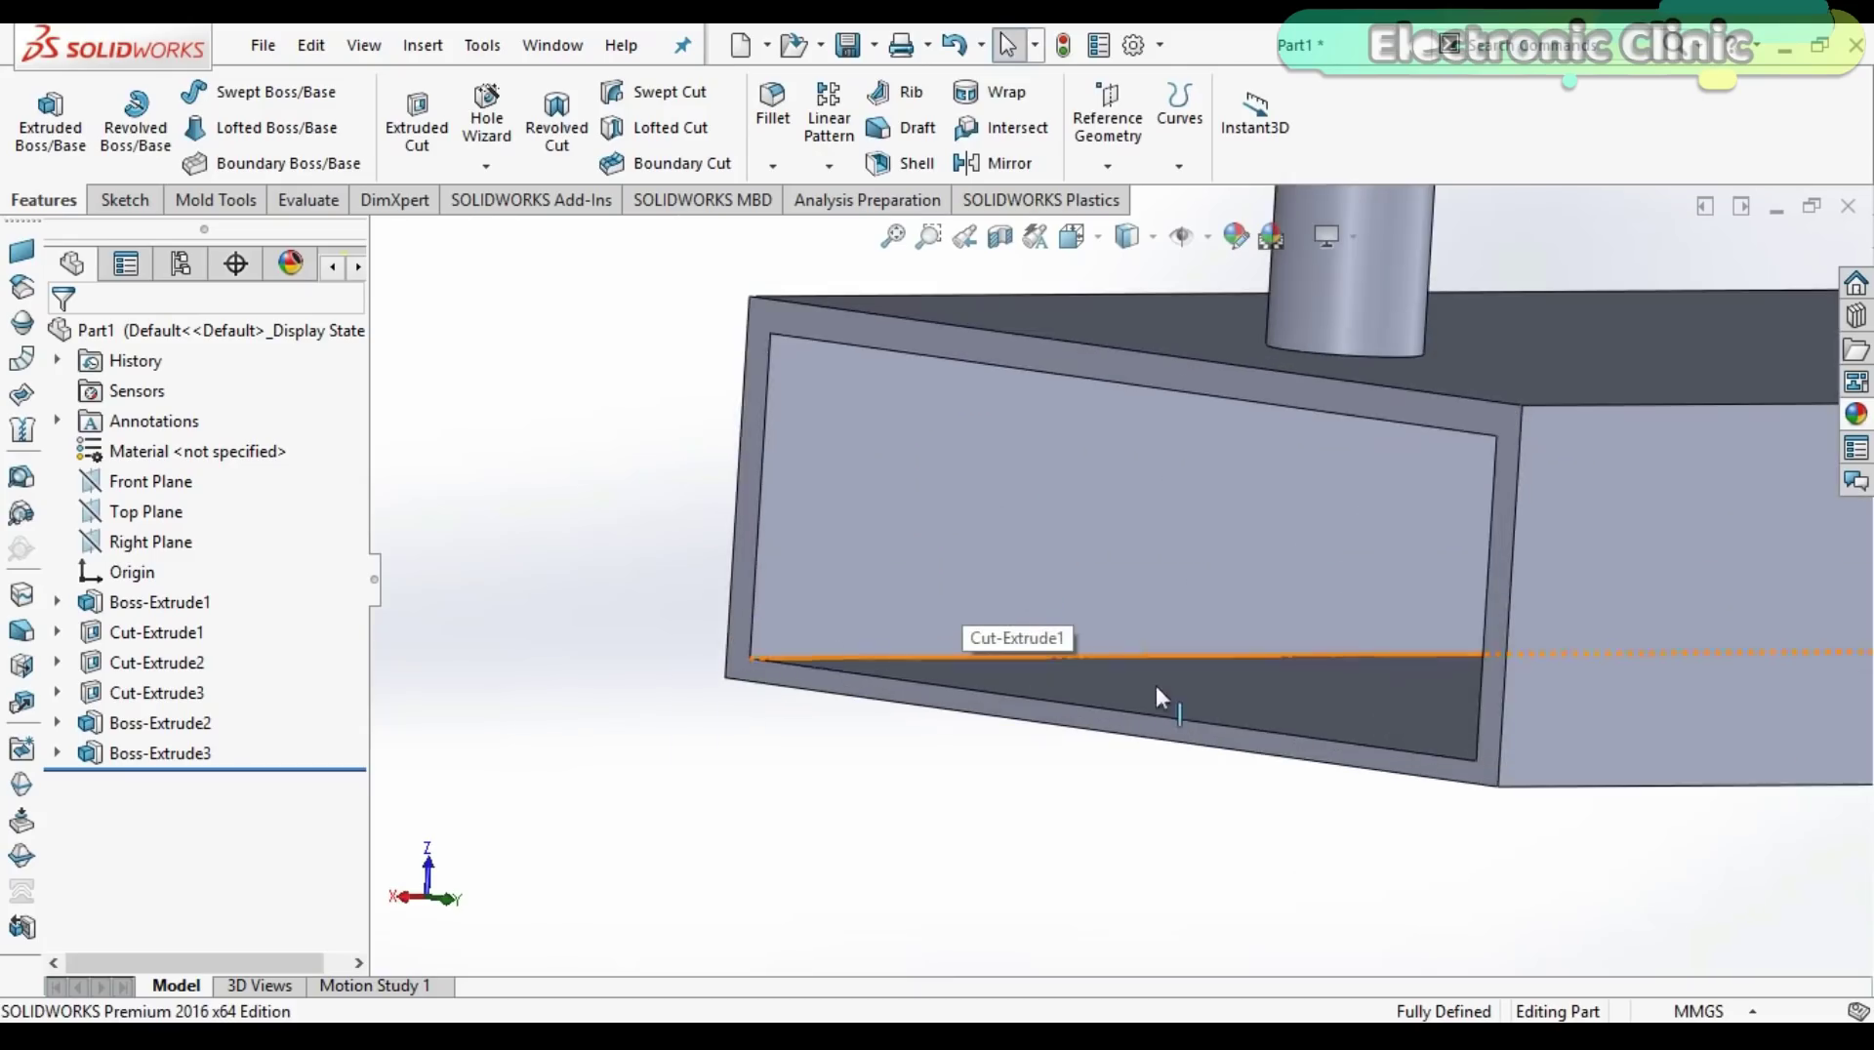
{"action": "scroll", "coordinate": [1122, 489], "scroll_direction": "up", "scroll_amount": 5}
{"action": "middle_click_drag", "start_coordinate": [1122, 489], "coordinate": [896, 482]}
{"action": "scroll", "coordinate": [1349, 559], "scroll_direction": "down", "scroll_amount": 5}
{"action": "right_click", "coordinate": [1013, 506]}
{"action": "key", "text": "Escape"}
{"action": "right_click", "coordinate": [1005, 537]}
{"action": "left_click", "coordinate": [1027, 283]}
Draw a corner rectangle between the outer corners of the open end's rim.
{"action": "scroll", "coordinate": [875, 452], "scroll_direction": "up", "scroll_amount": 1}
{"action": "left_click", "coordinate": [179, 127]}
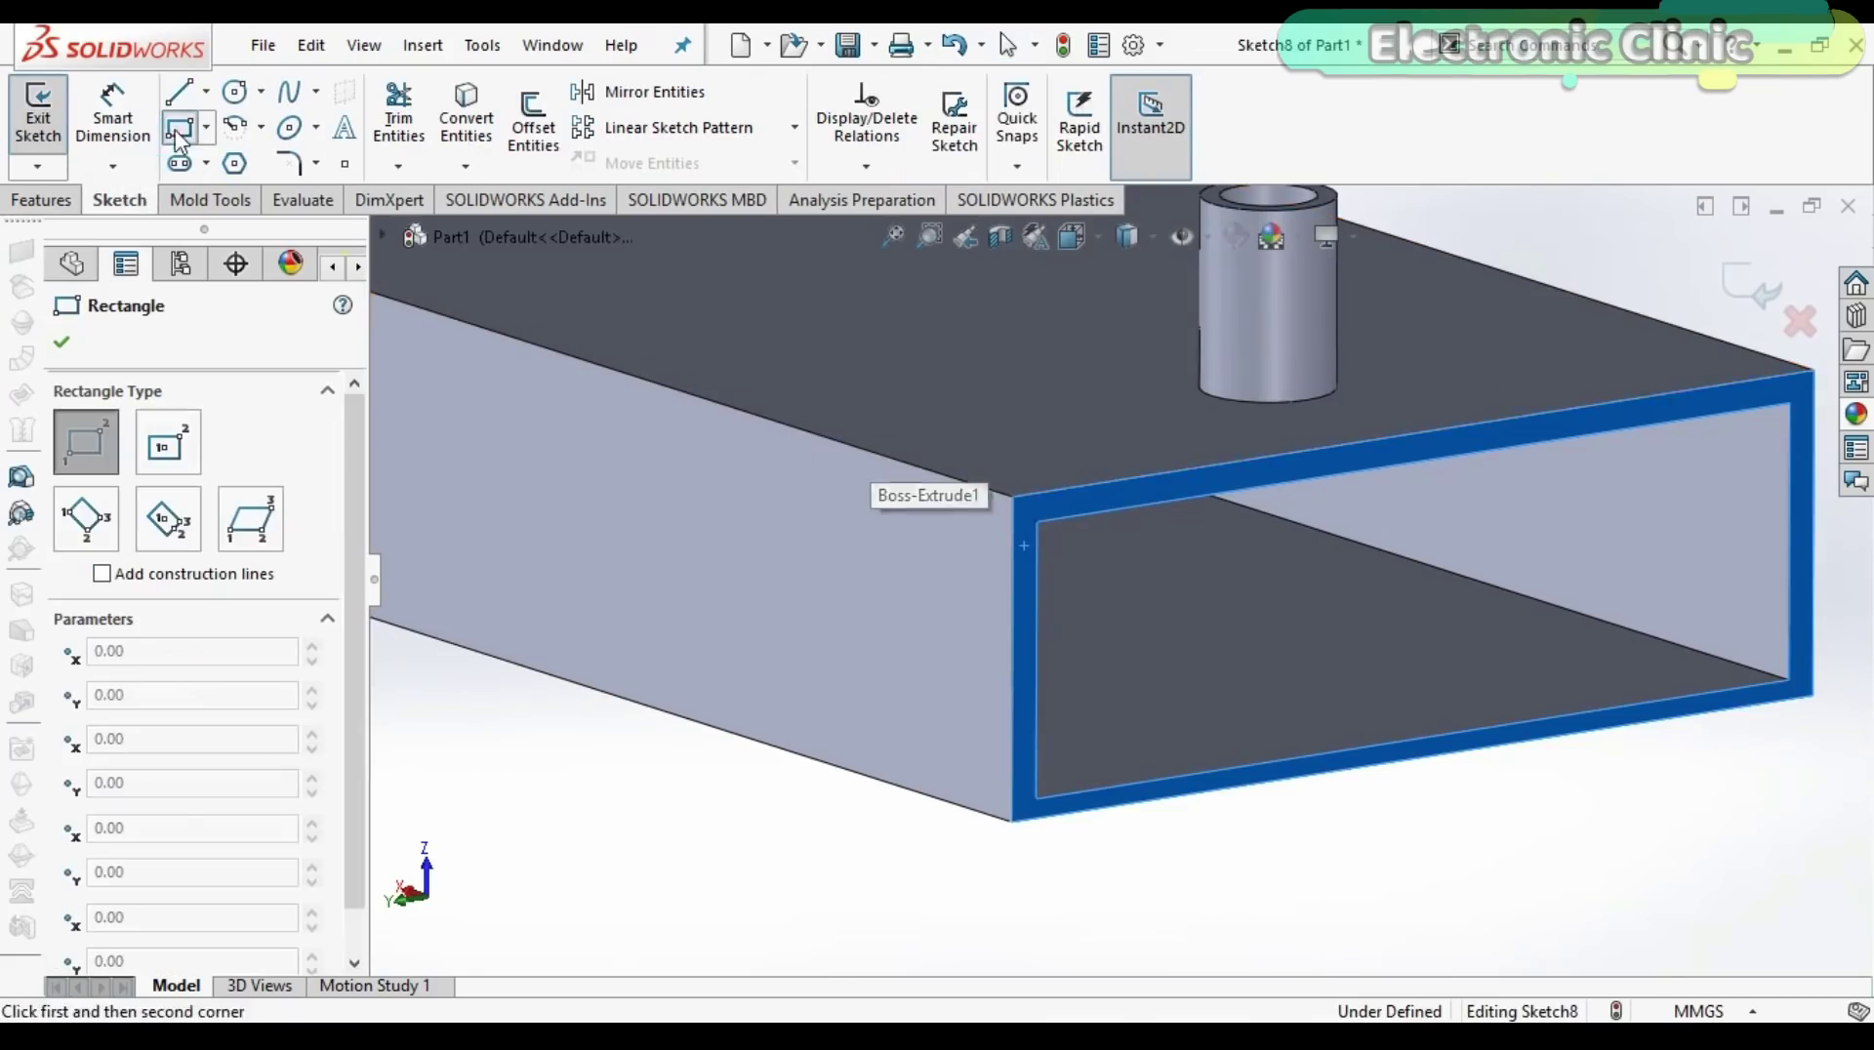
{"action": "left_click", "coordinate": [1013, 494]}
{"action": "left_click", "coordinate": [1812, 695]}
{"action": "left_click", "coordinate": [62, 343]}
Extrude the end rectangle 2 mm to close this short end of the box.
{"action": "left_click", "coordinate": [51, 200]}
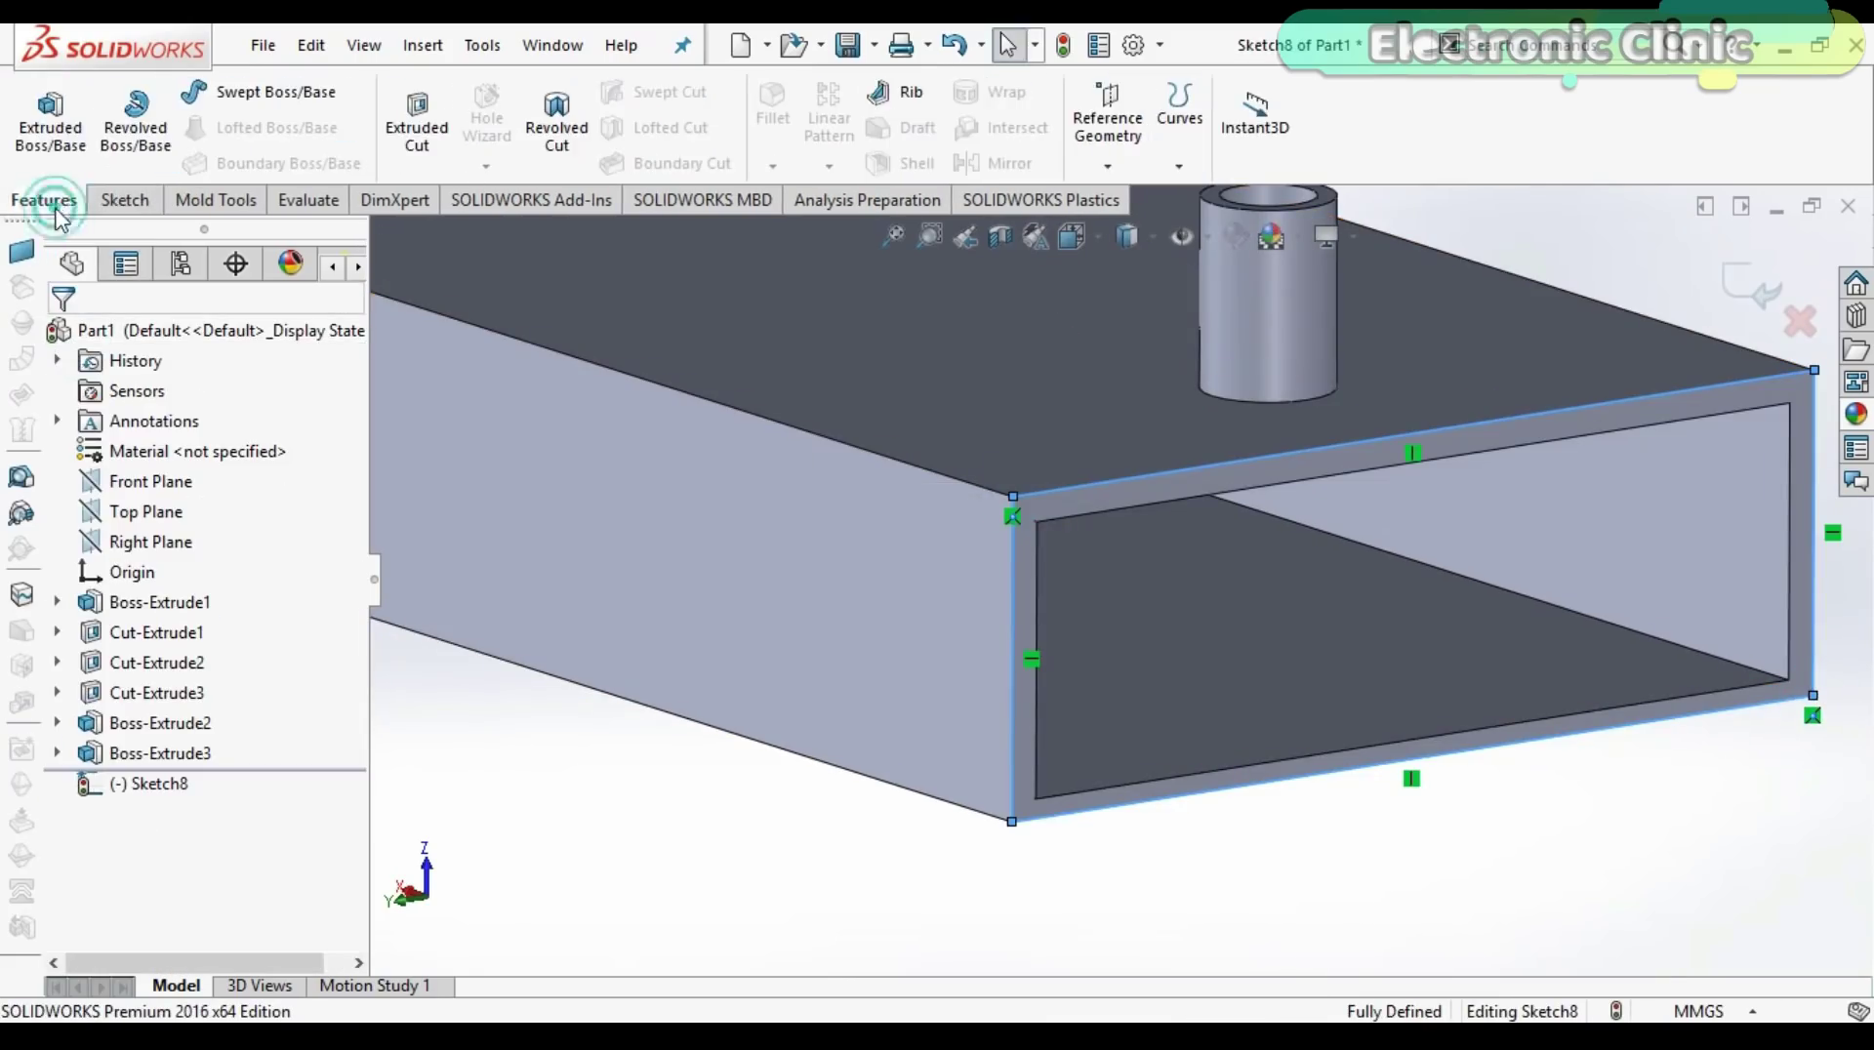
{"action": "left_click", "coordinate": [54, 150]}
{"action": "type", "text": "2"}
{"action": "key", "text": "Return"}
{"action": "key", "text": "Return"}
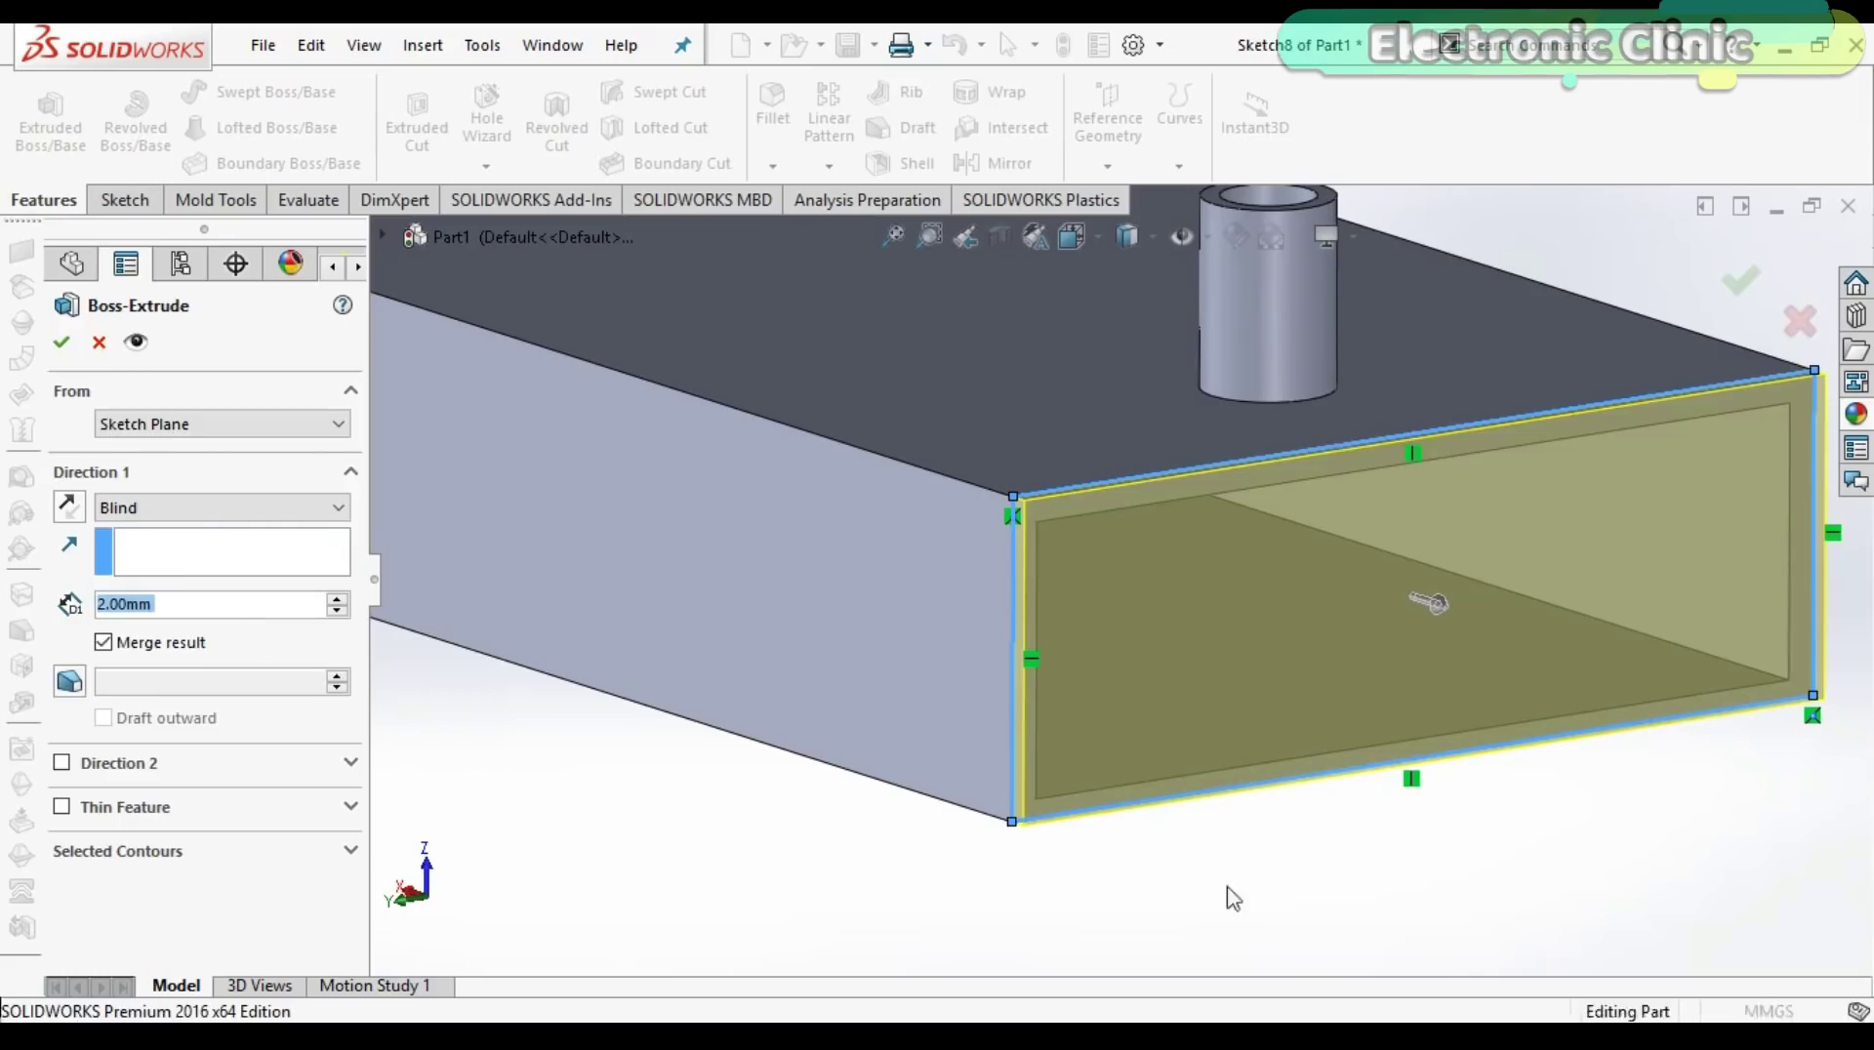
Start a sketch on the rim face at the remaining open short end.
{"action": "scroll", "coordinate": [993, 582], "scroll_direction": "up", "scroll_amount": 6}
{"action": "middle_click_drag", "start_coordinate": [811, 818], "coordinate": [912, 615]}
{"action": "scroll", "coordinate": [1169, 519], "scroll_direction": "down", "scroll_amount": 5}
{"action": "right_click", "coordinate": [1197, 514]}
{"action": "left_click", "coordinate": [1257, 278]}
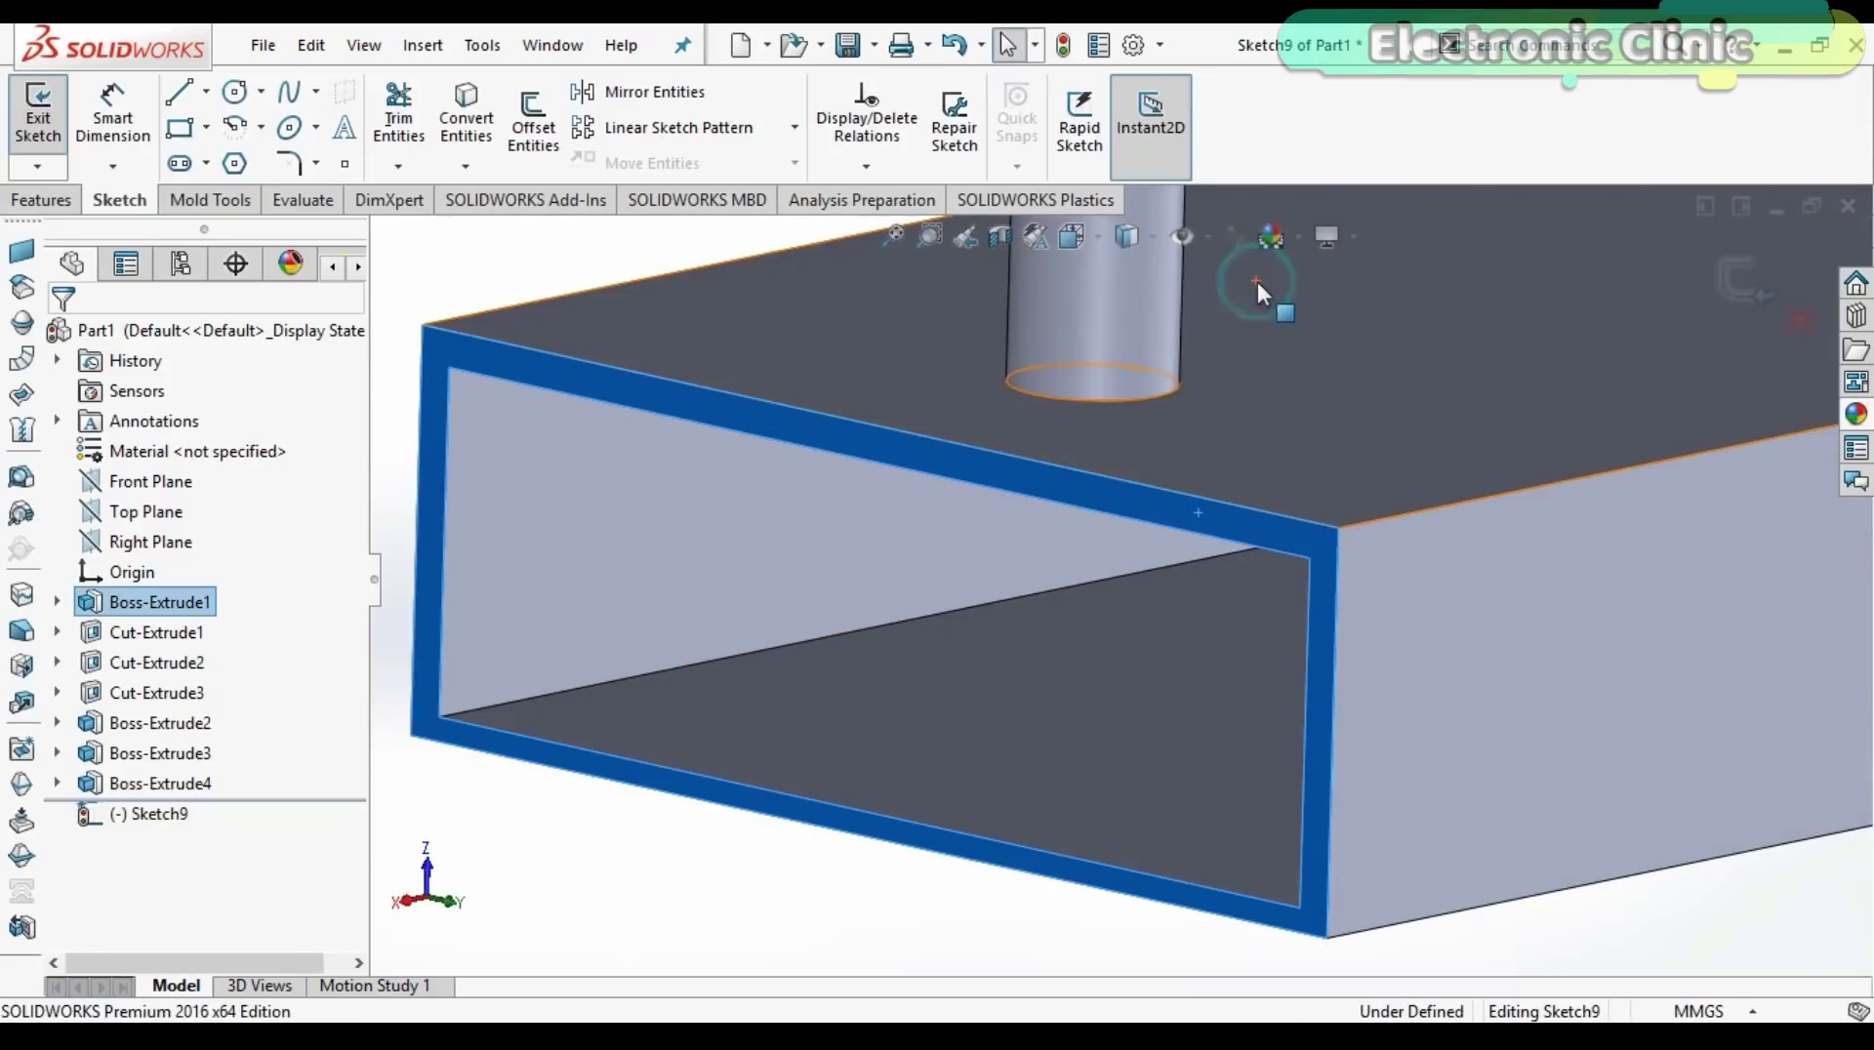
Draw a corner rectangle over the remaining open end's outer outline and extrude it to close that end.
{"action": "left_click", "coordinate": [179, 128]}
{"action": "left_click", "coordinate": [422, 324]}
{"action": "left_click", "coordinate": [1327, 937]}
{"action": "left_click", "coordinate": [41, 199]}
{"action": "left_click", "coordinate": [44, 137]}
{"action": "left_click", "coordinate": [61, 342]}
Save the part as Part1.SLDPRT in a new folder created on the Desktop.
{"action": "scroll", "coordinate": [1015, 547], "scroll_direction": "up", "scroll_amount": 11}
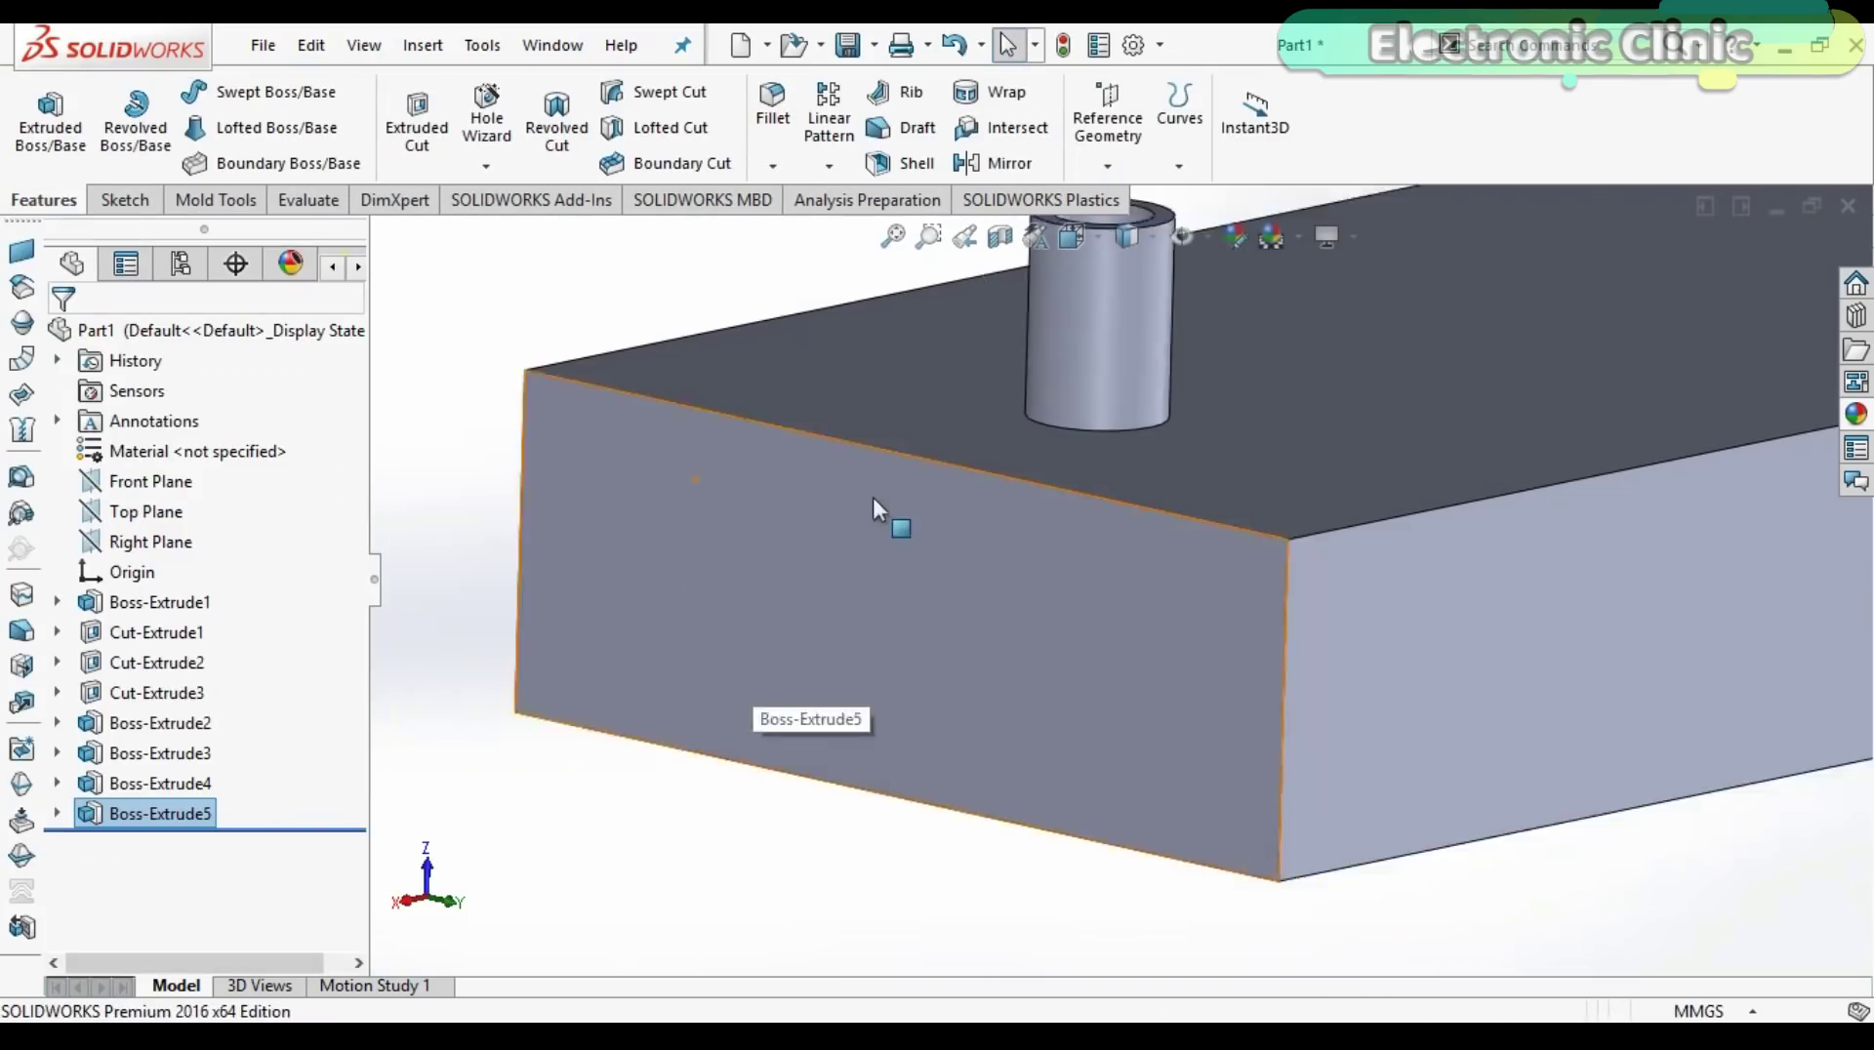
{"action": "scroll", "coordinate": [1250, 533], "scroll_direction": "down", "scroll_amount": 3}
{"action": "left_click", "coordinate": [263, 45]}
{"action": "left_click", "coordinate": [285, 339]}
{"action": "left_click", "coordinate": [613, 410]}
{"action": "scroll", "coordinate": [1269, 459], "scroll_direction": "down", "scroll_amount": 3}
{"action": "right_click", "coordinate": [1286, 466]}
{"action": "mouse_move", "coordinate": [1339, 724]}
{"action": "left_click", "coordinate": [958, 387]}
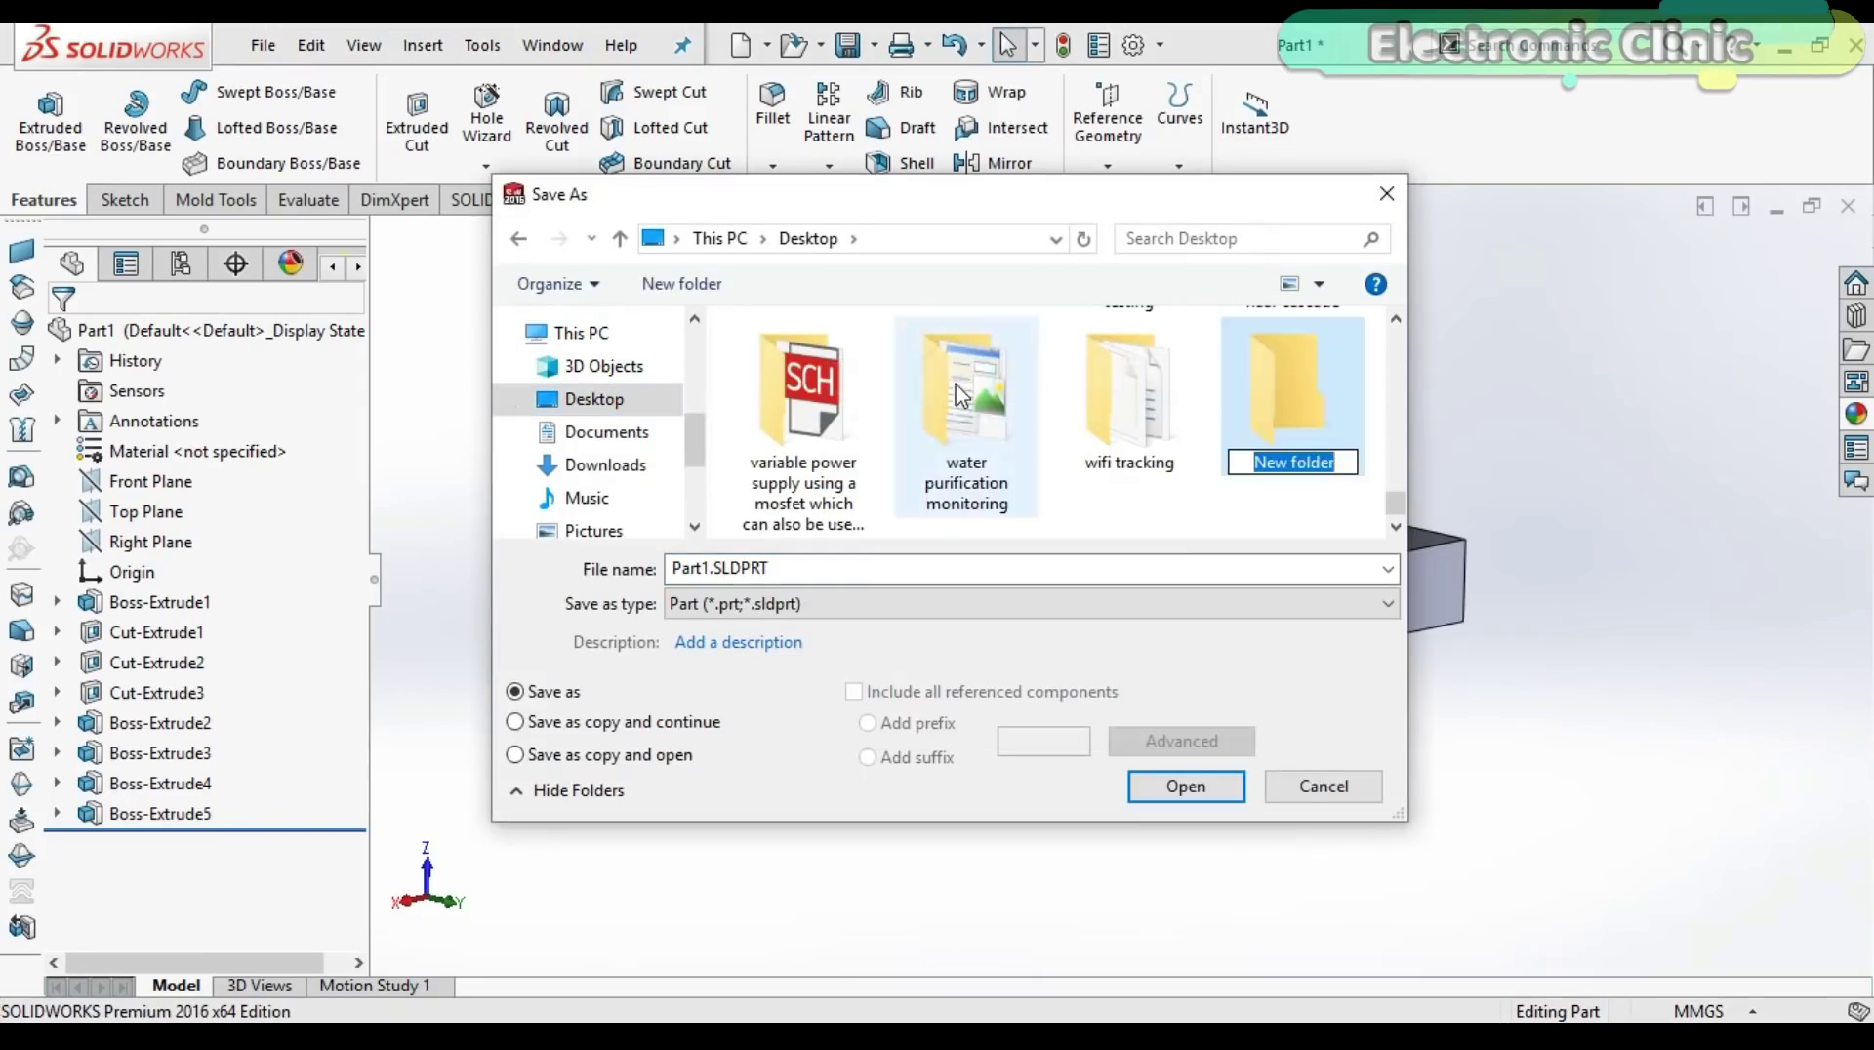
{"action": "double_click", "coordinate": [1276, 392]}
{"action": "left_click", "coordinate": [1185, 785]}
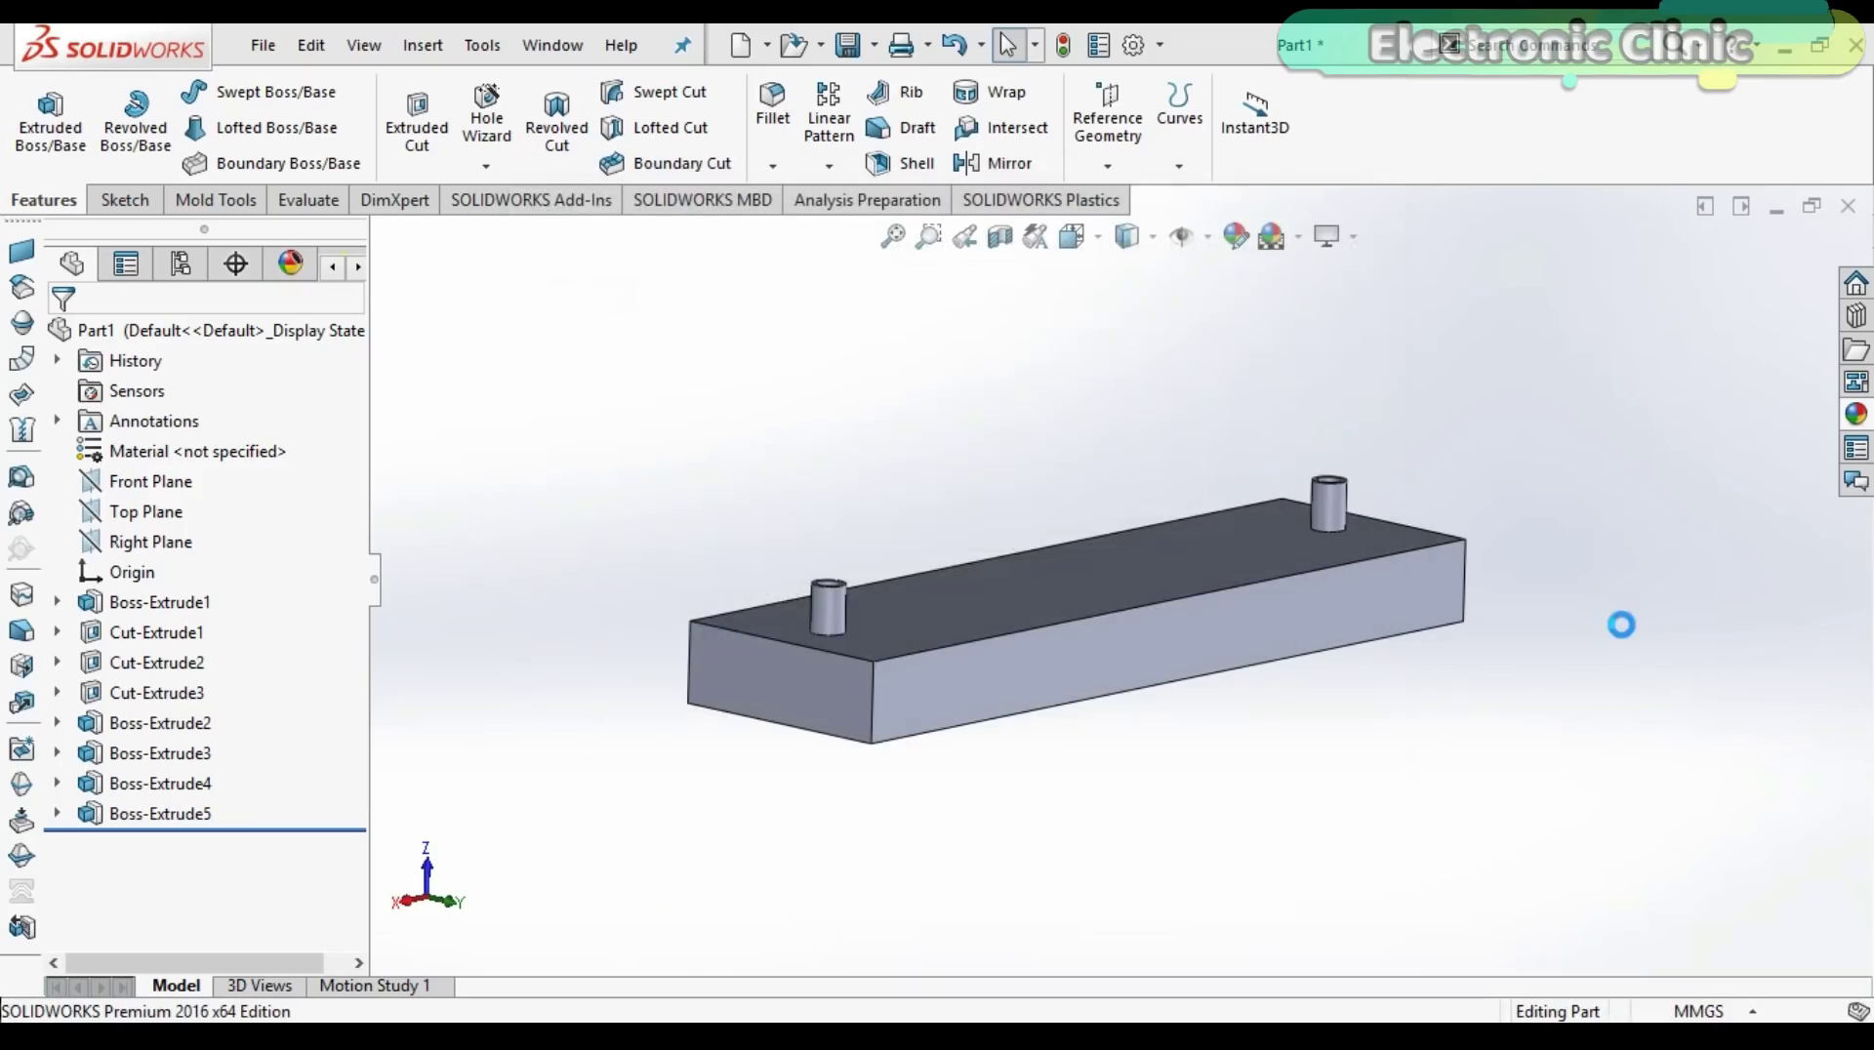
Inspect the closed box and its two tubes from different angles.
{"action": "scroll", "coordinate": [1059, 551], "scroll_direction": "down", "scroll_amount": 2}
{"action": "scroll", "coordinate": [1056, 607], "scroll_direction": "up", "scroll_amount": 5}
{"action": "scroll", "coordinate": [1091, 439], "scroll_direction": "up", "scroll_amount": 3}
{"action": "middle_click_drag", "start_coordinate": [1092, 440], "coordinate": [1017, 682]}
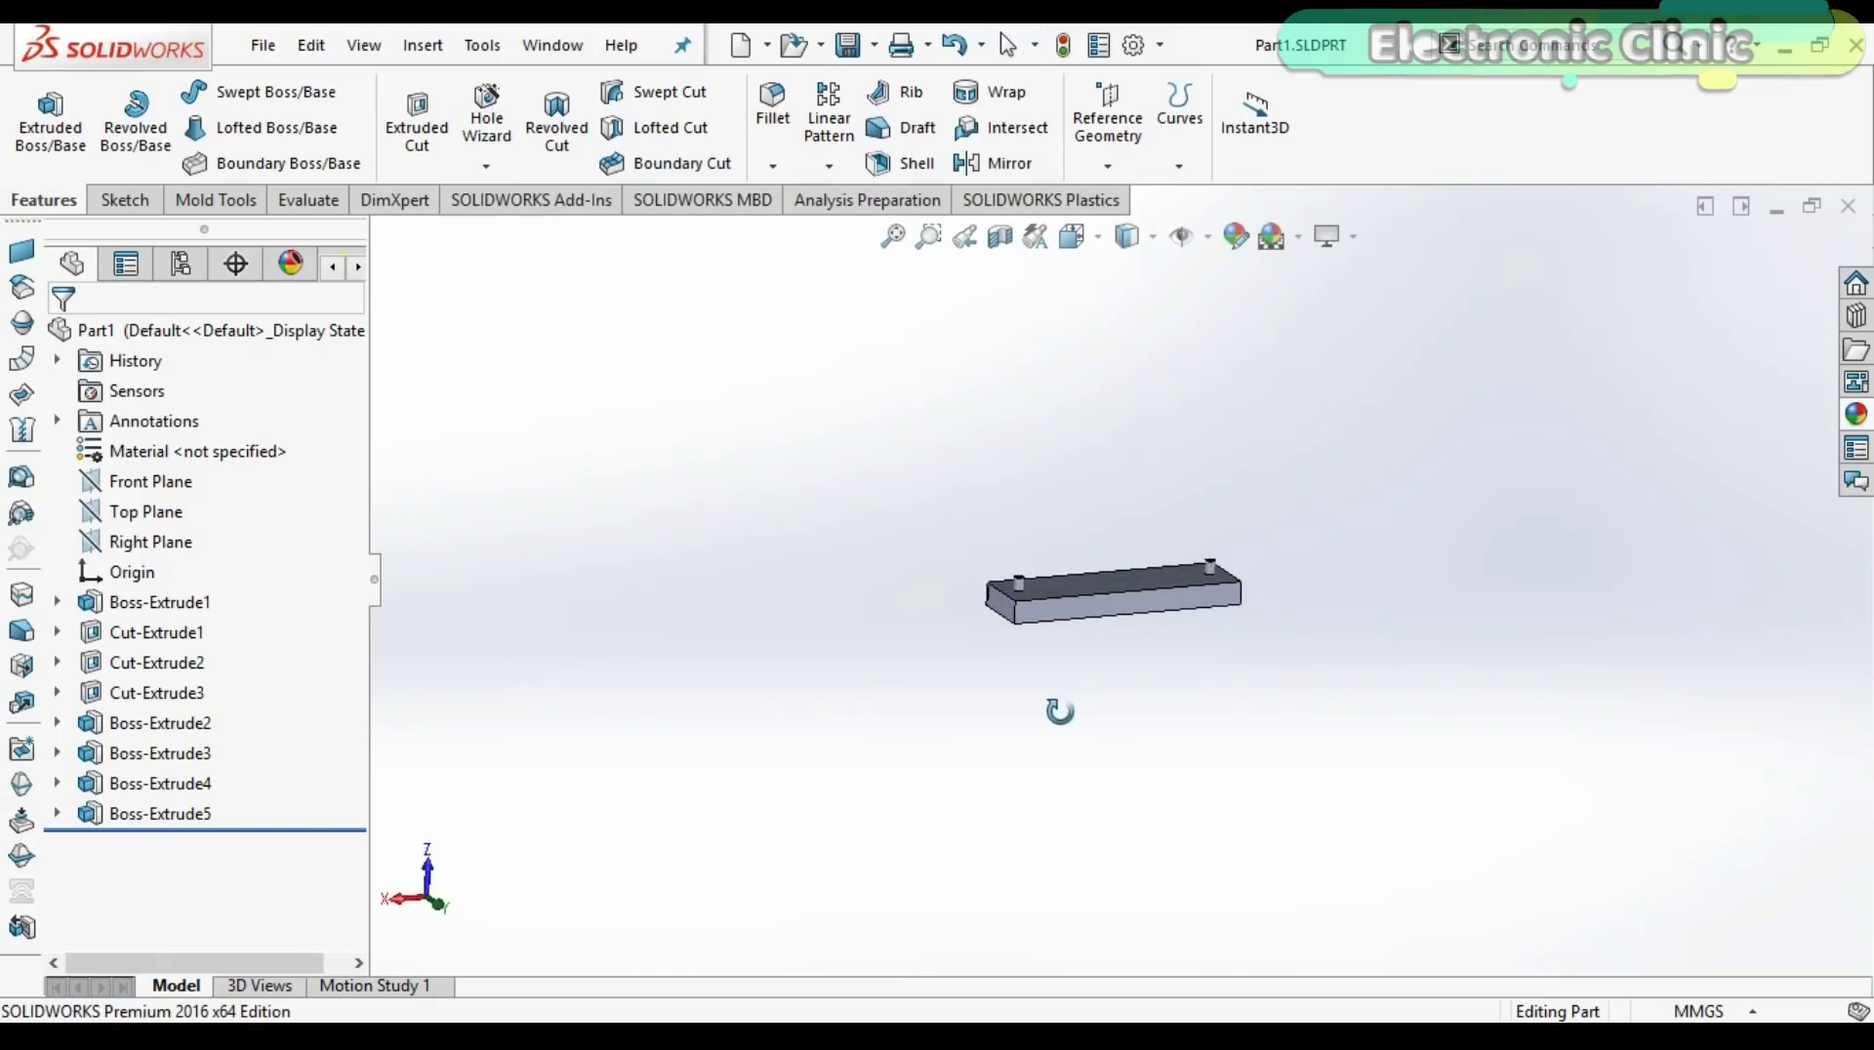
{"action": "scroll", "coordinate": [1166, 600], "scroll_direction": "down", "scroll_amount": 6}
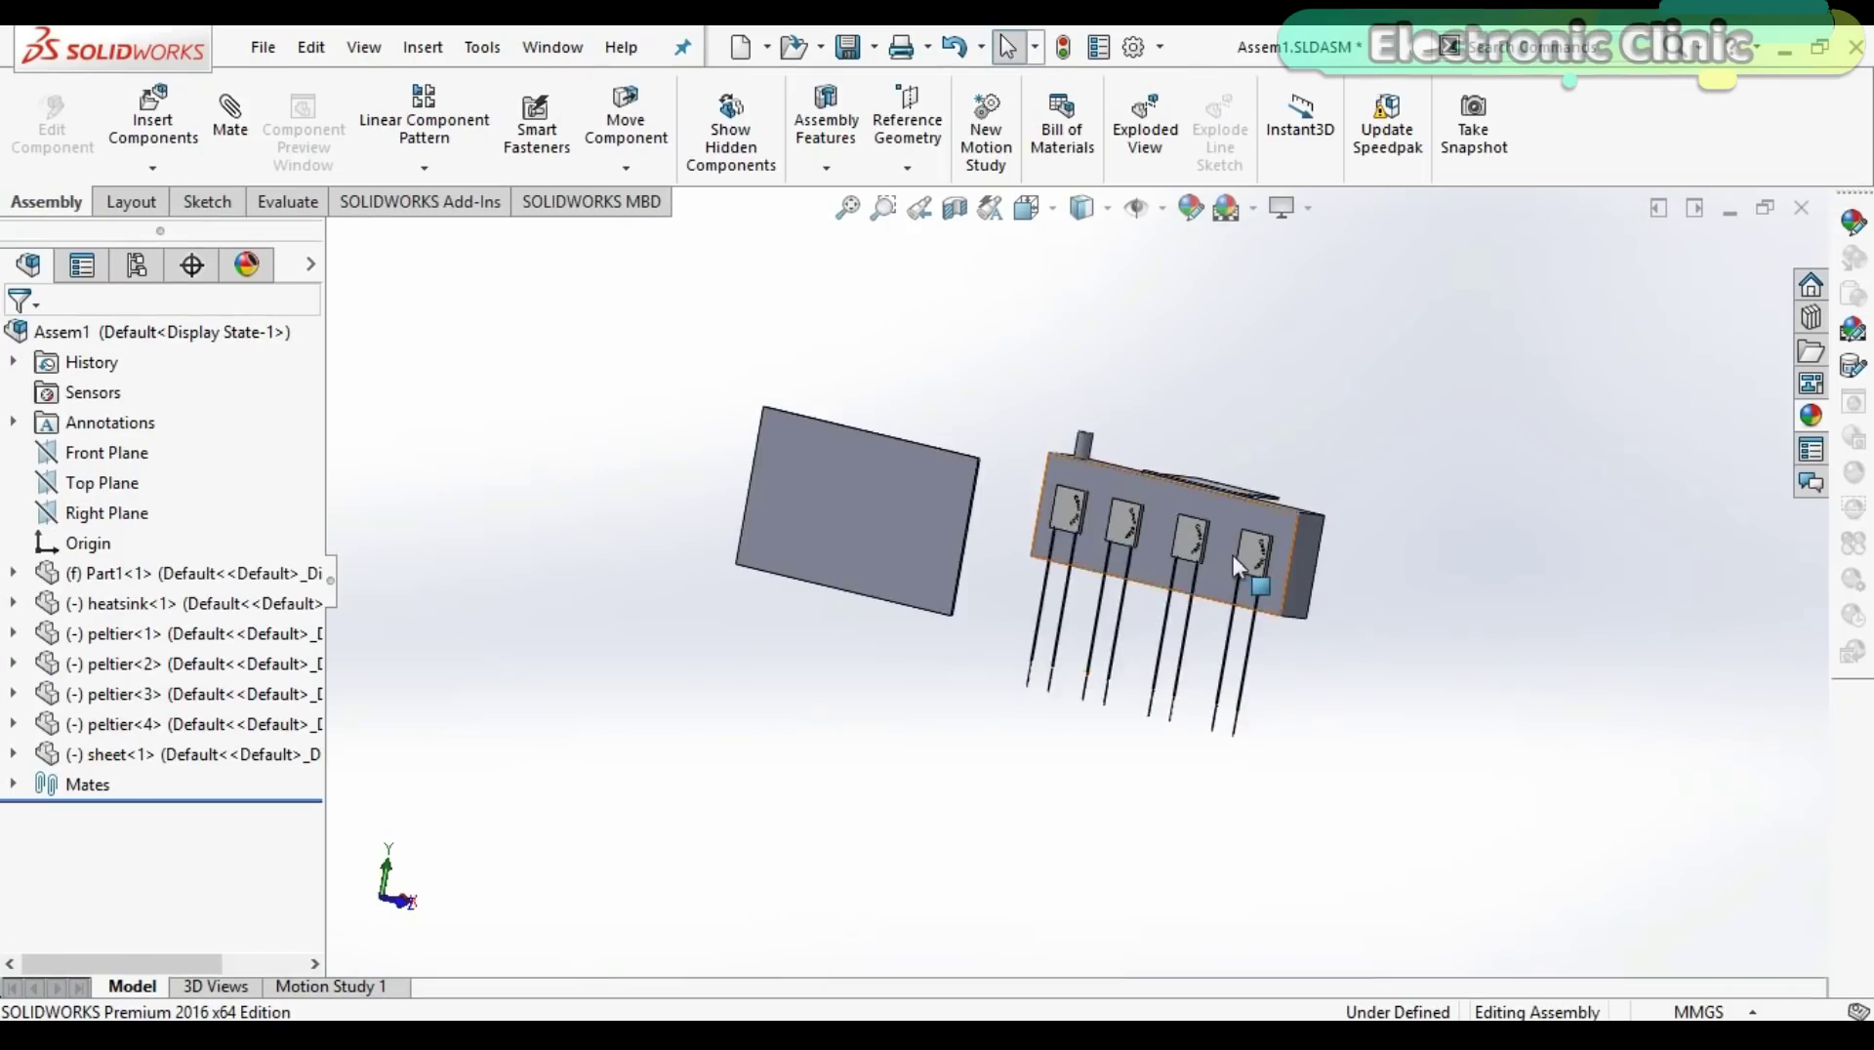
Examine the assembly of the box, heatsink, four Peltier modules and sheet from several angles and distances.
{"action": "scroll", "coordinate": [1155, 561], "scroll_direction": "down", "scroll_amount": 2}
{"action": "scroll", "coordinate": [1282, 597], "scroll_direction": "up", "scroll_amount": 3}
{"action": "middle_click_drag", "start_coordinate": [1282, 598], "coordinate": [746, 708]}
{"action": "middle_click_drag", "start_coordinate": [737, 778], "coordinate": [739, 796]}
{"action": "scroll", "coordinate": [798, 709], "scroll_direction": "up", "scroll_amount": 1}
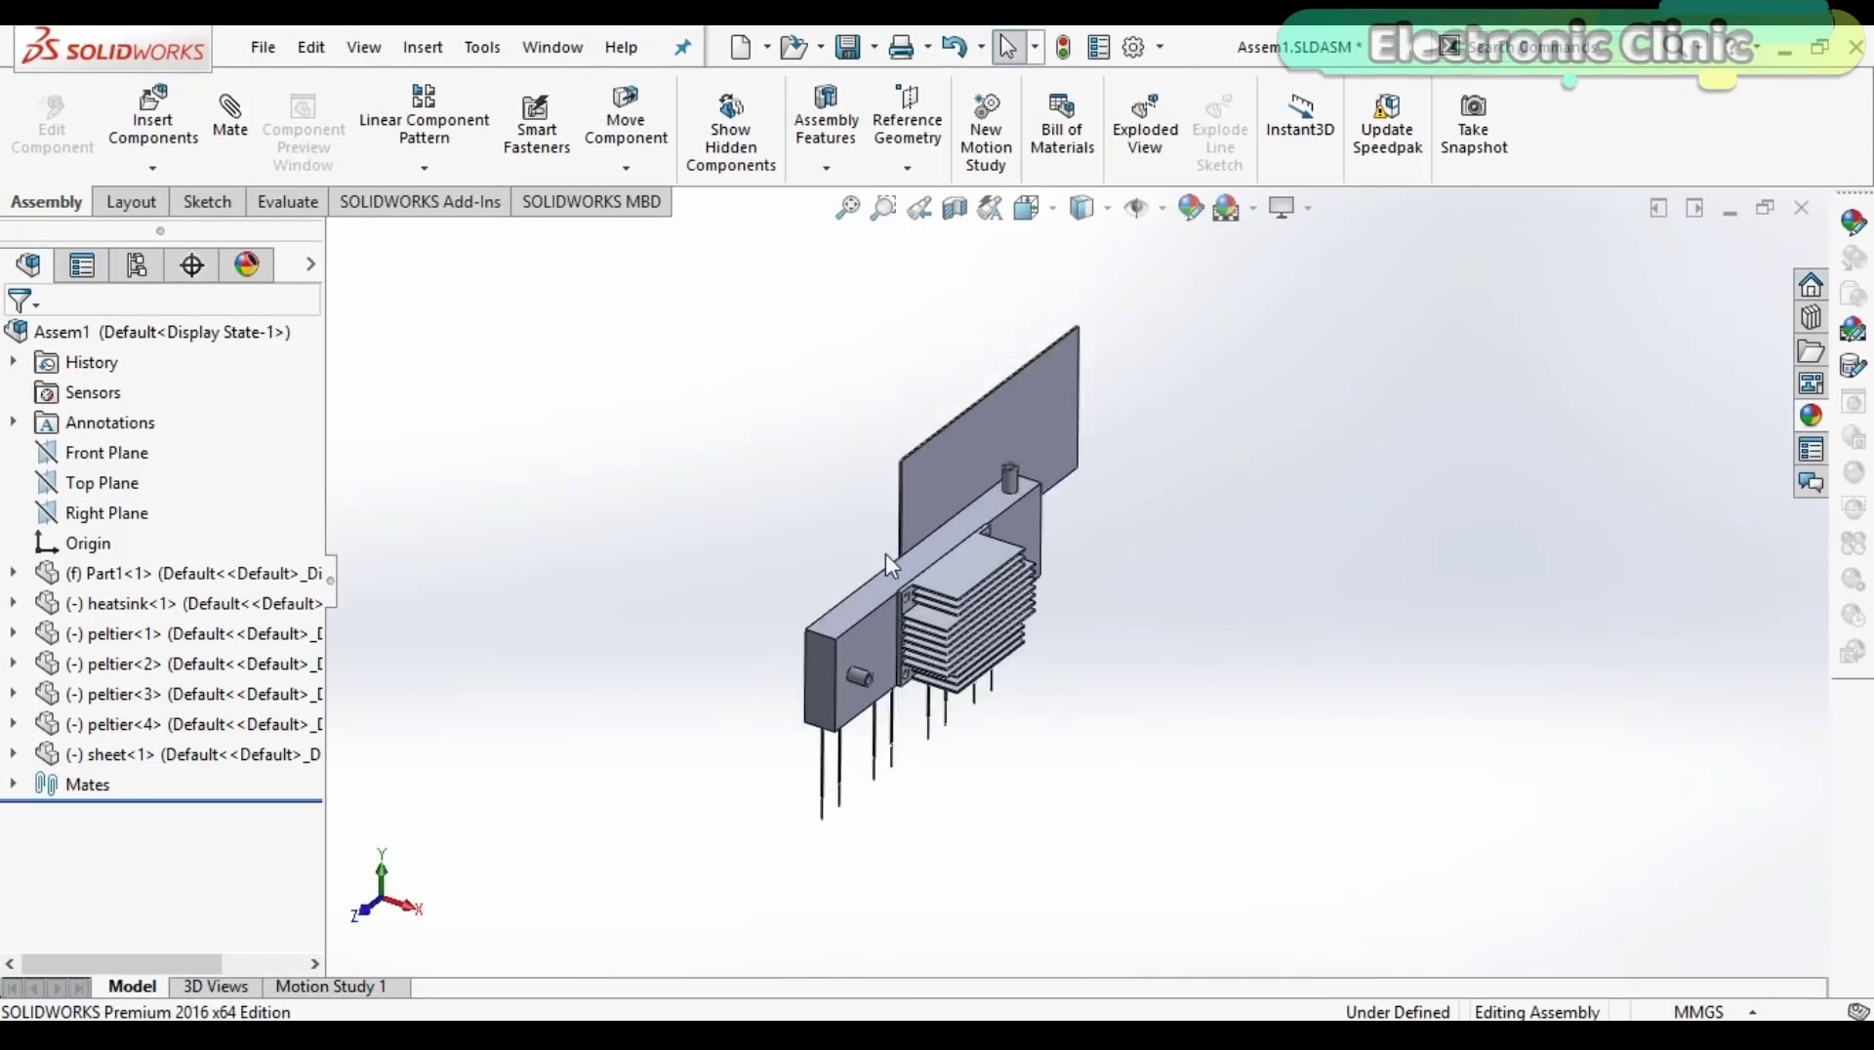
{"action": "scroll", "coordinate": [886, 557], "scroll_direction": "down", "scroll_amount": 4}
{"action": "scroll", "coordinate": [885, 560], "scroll_direction": "up", "scroll_amount": 3}
{"action": "scroll", "coordinate": [822, 609], "scroll_direction": "down", "scroll_amount": 1}
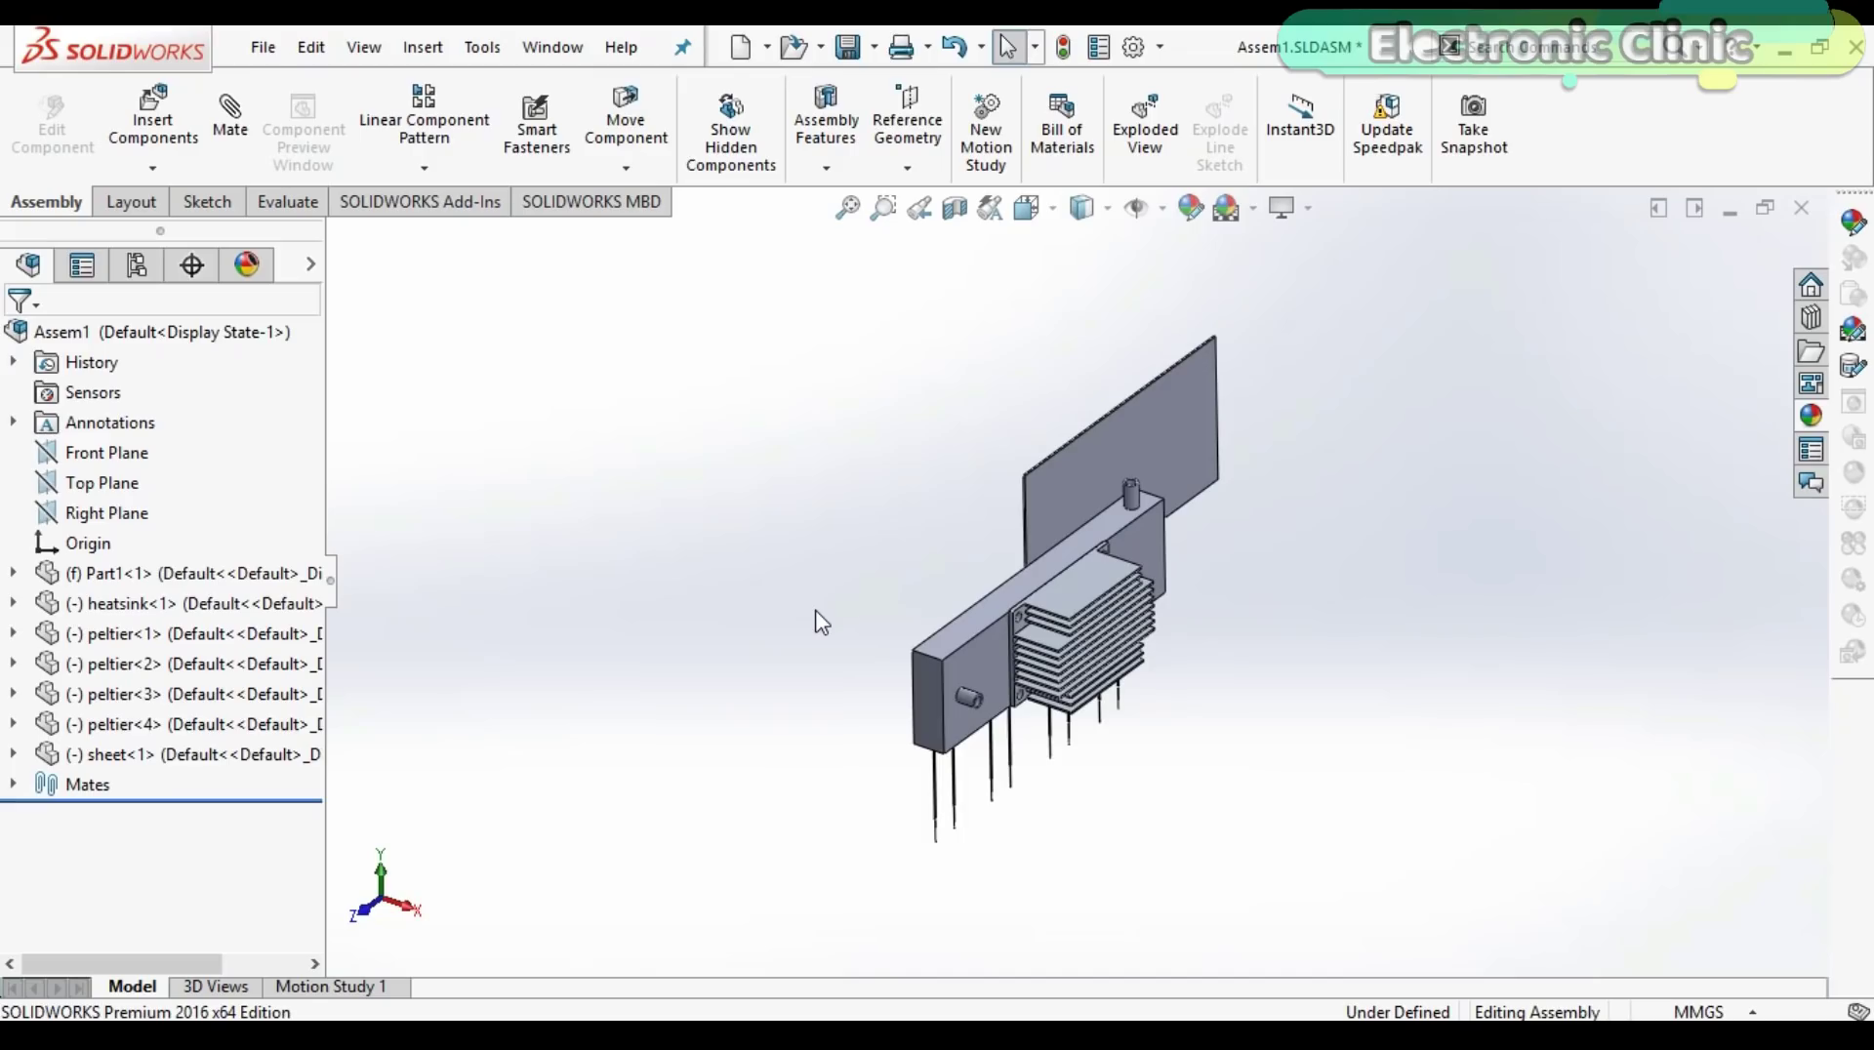
{"action": "scroll", "coordinate": [822, 623], "scroll_direction": "up", "scroll_amount": 2}
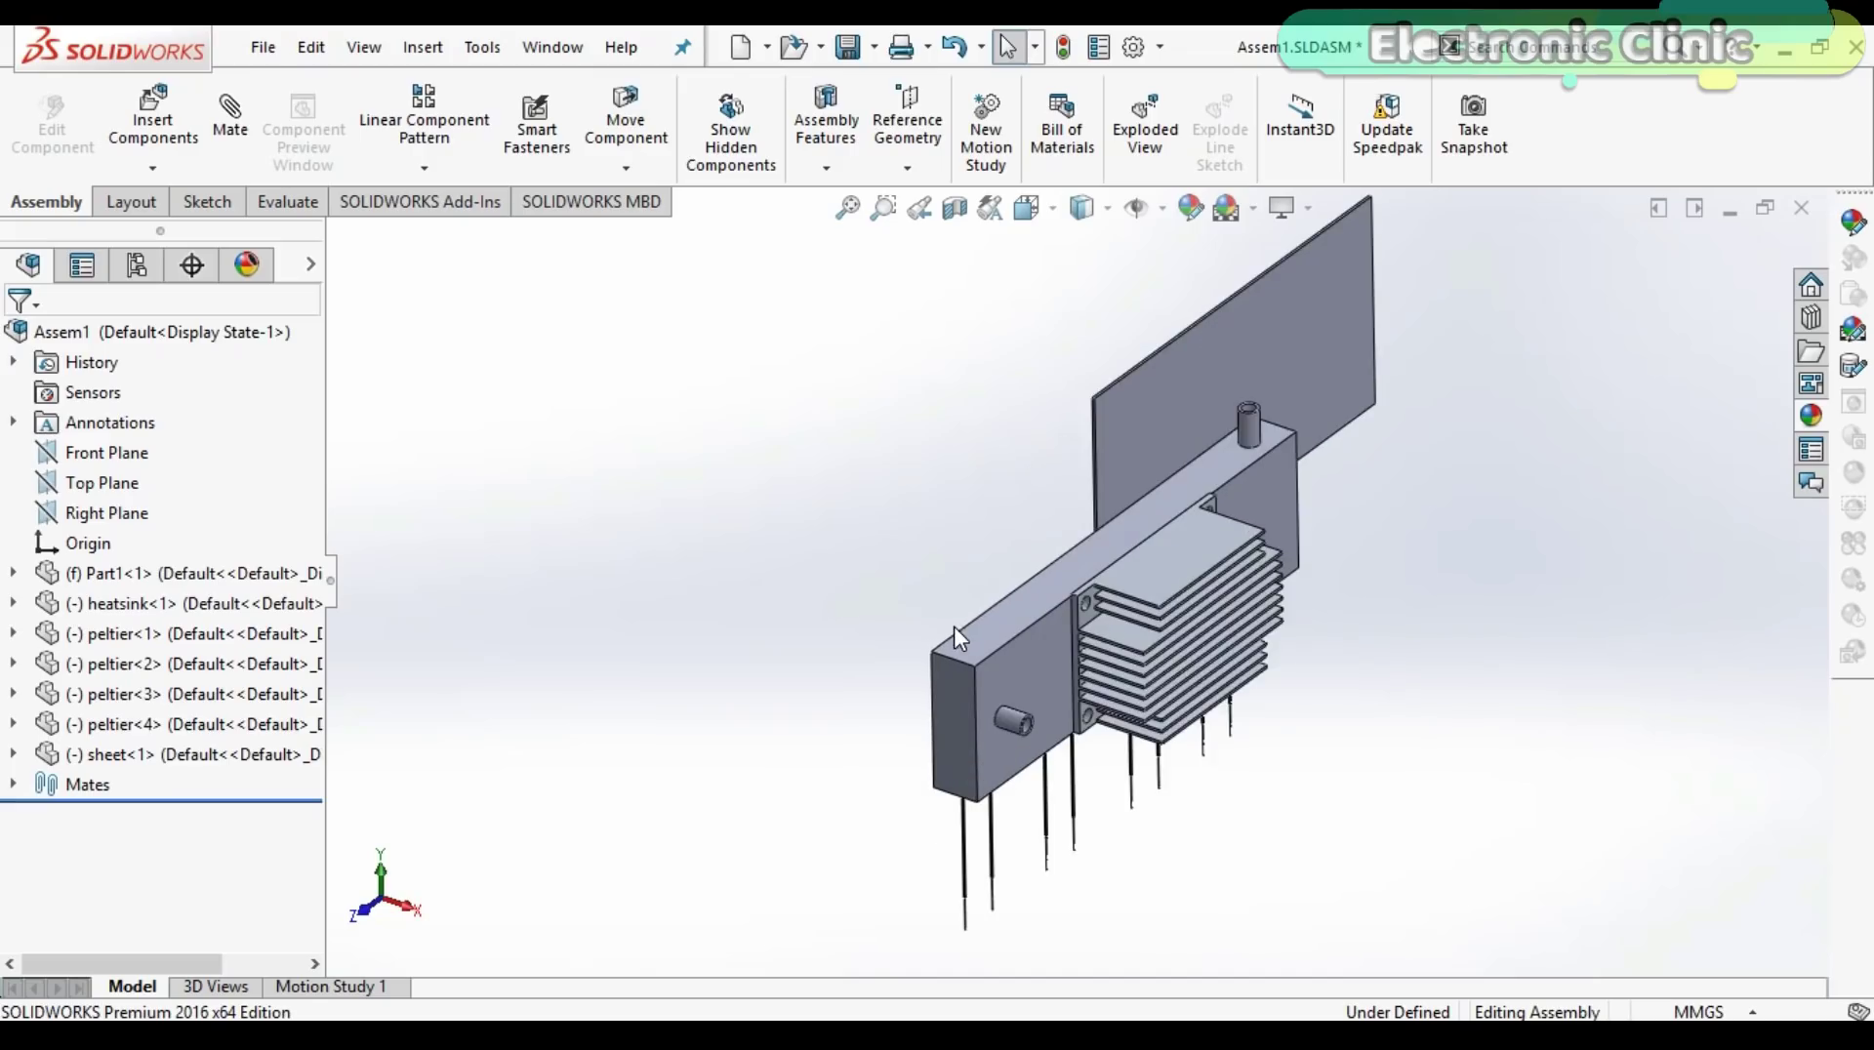